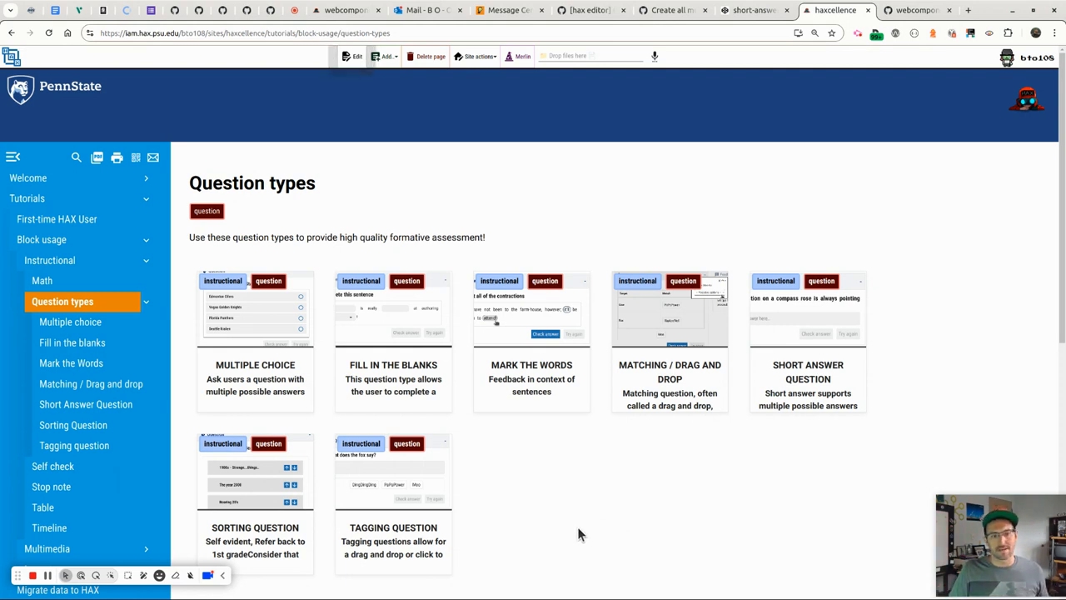
Step: Open the Multiple choice example and check Florida Panthers as the answer to the Stanley Cup question
scroll(583, 524, "down", 2)
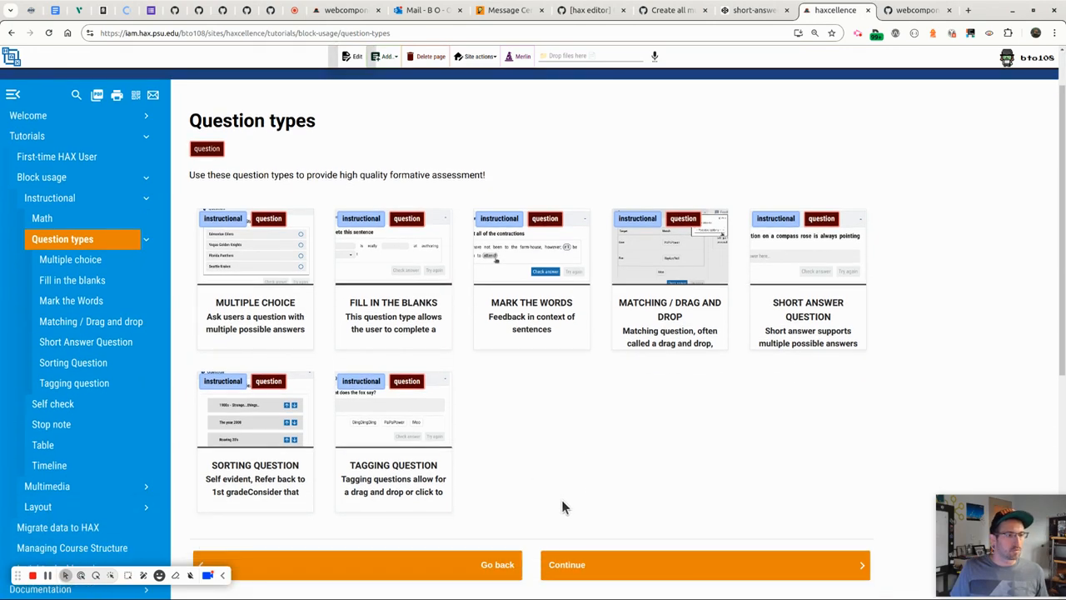
left_click(284, 326)
scroll(522, 304, "down", 1)
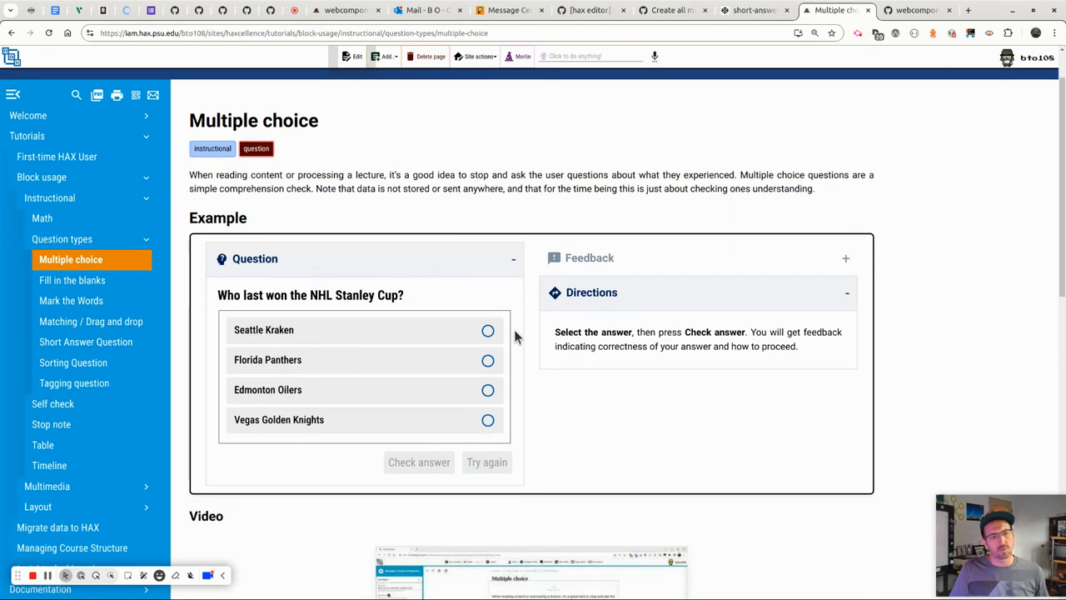
left_click(389, 363)
left_click(418, 462)
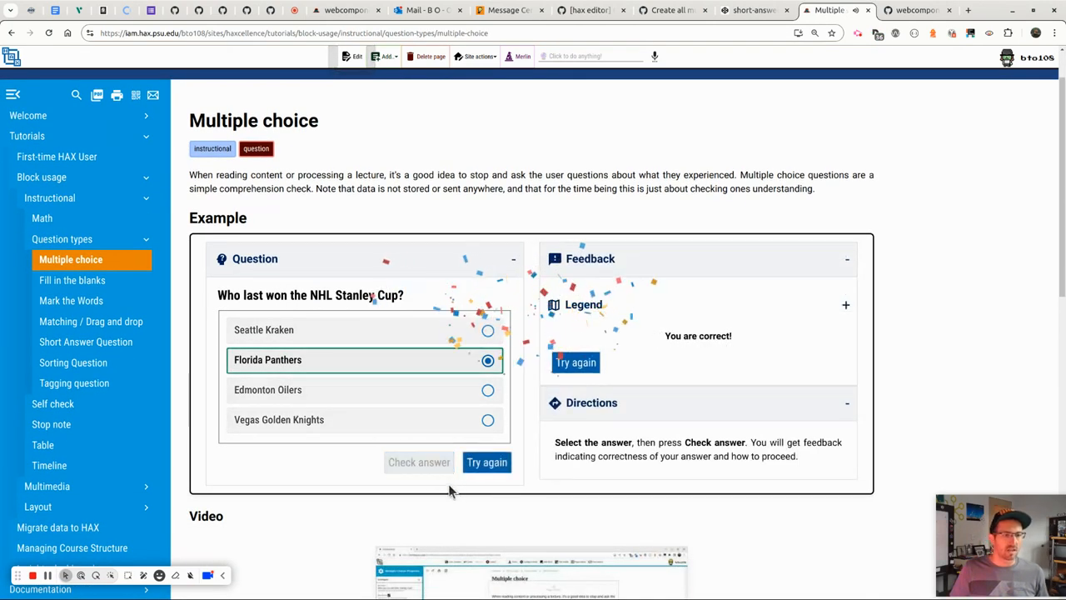
Step: View the Fill in the blanks and Mark the Words pages, and try the Matching example with Moo and HaykeeWell placed under Fox
left_click(124, 282)
left_click(125, 368)
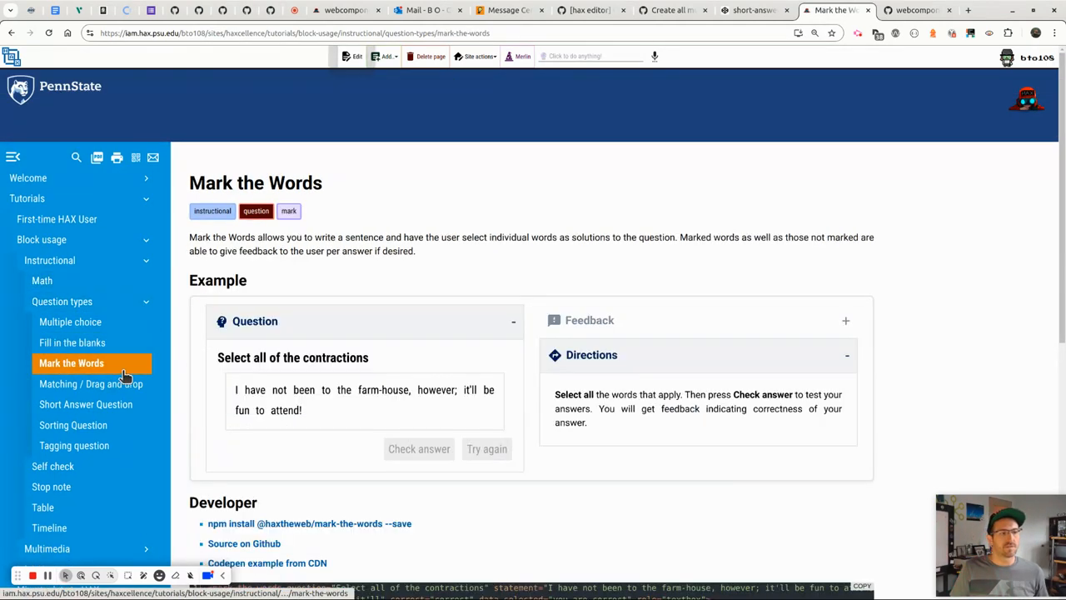
left_click(122, 385)
left_click_drag(289, 523, 424, 494)
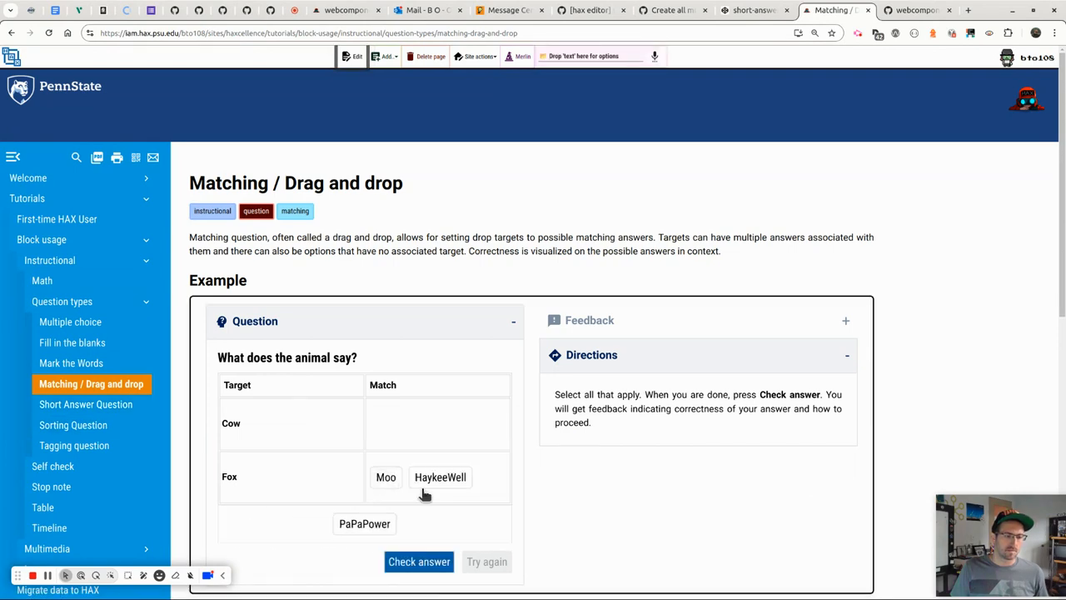
left_click(407, 562)
Step: View the Short Answer Question, Sorting Question and Tagging question tutorial pages
left_click(60, 405)
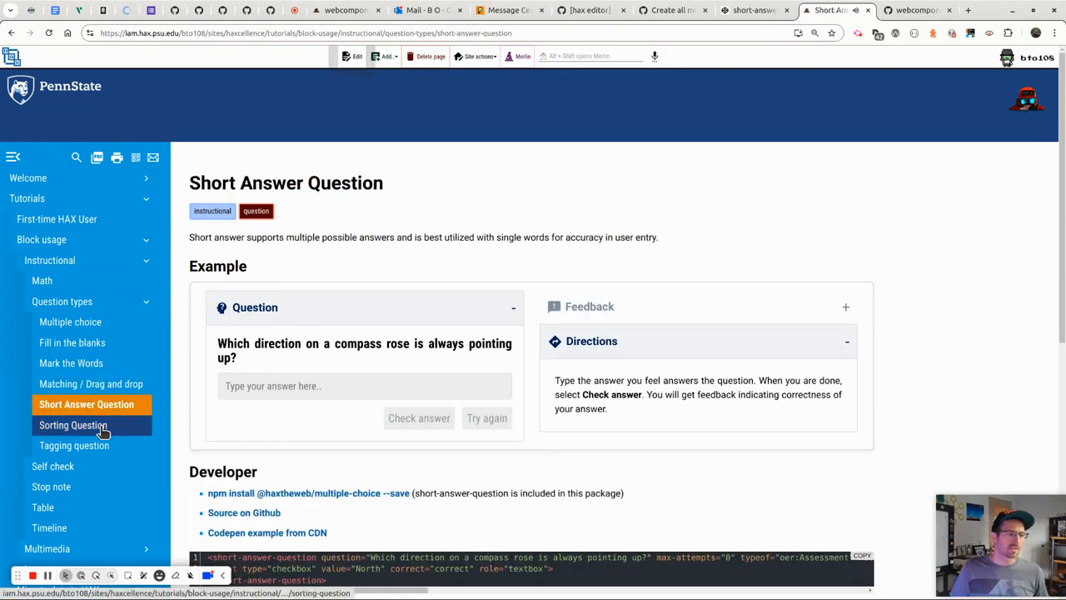
left_click(98, 426)
left_click(77, 449)
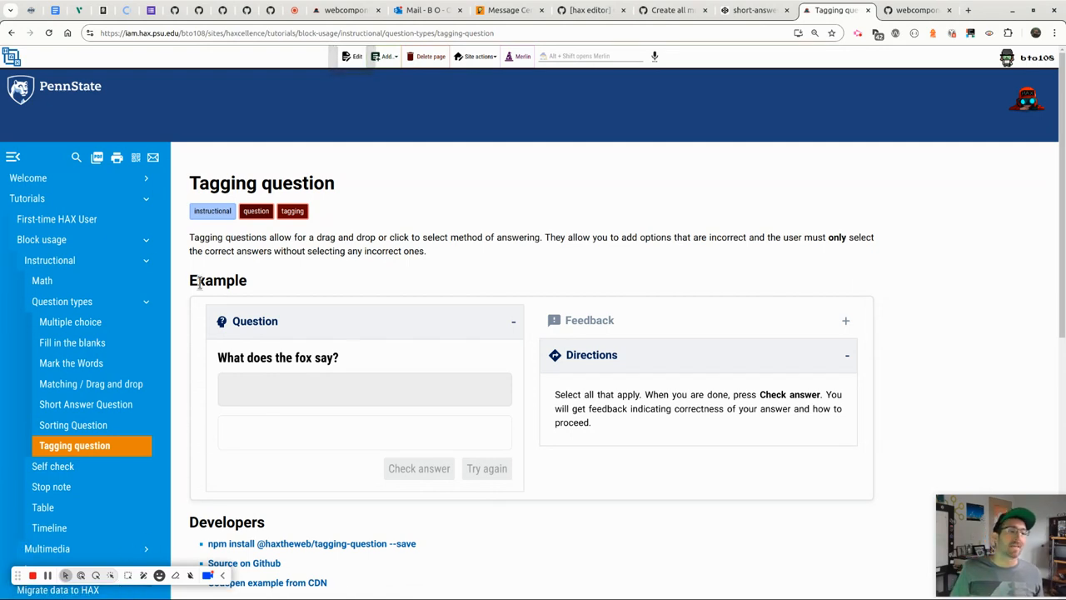
Step: Add a new blank page within the Question types section and open it
left_click(88, 304)
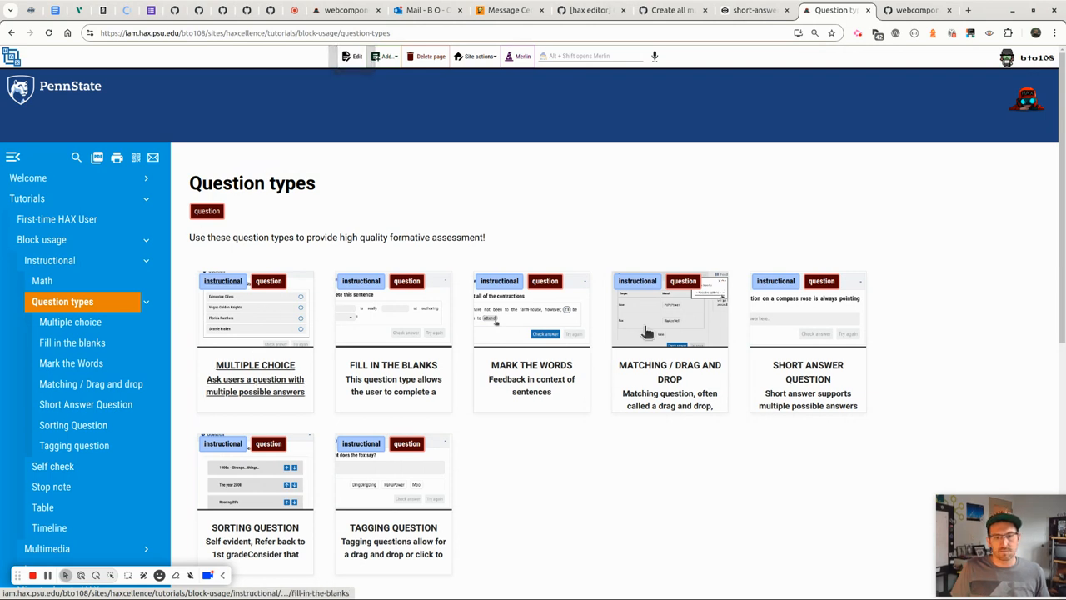
left_click(385, 57)
left_click(391, 90)
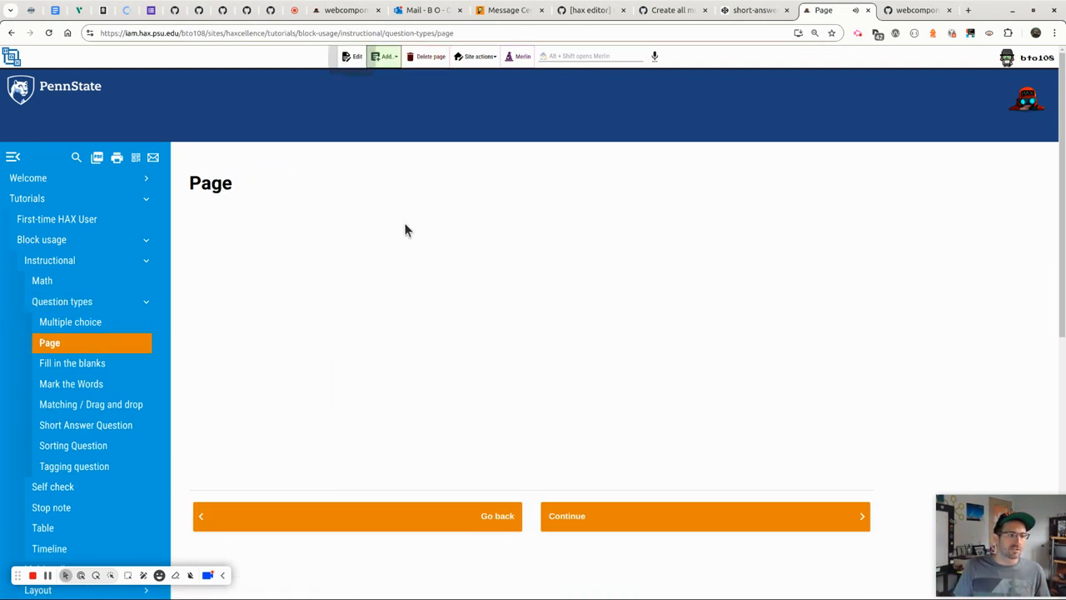
left_click(58, 306)
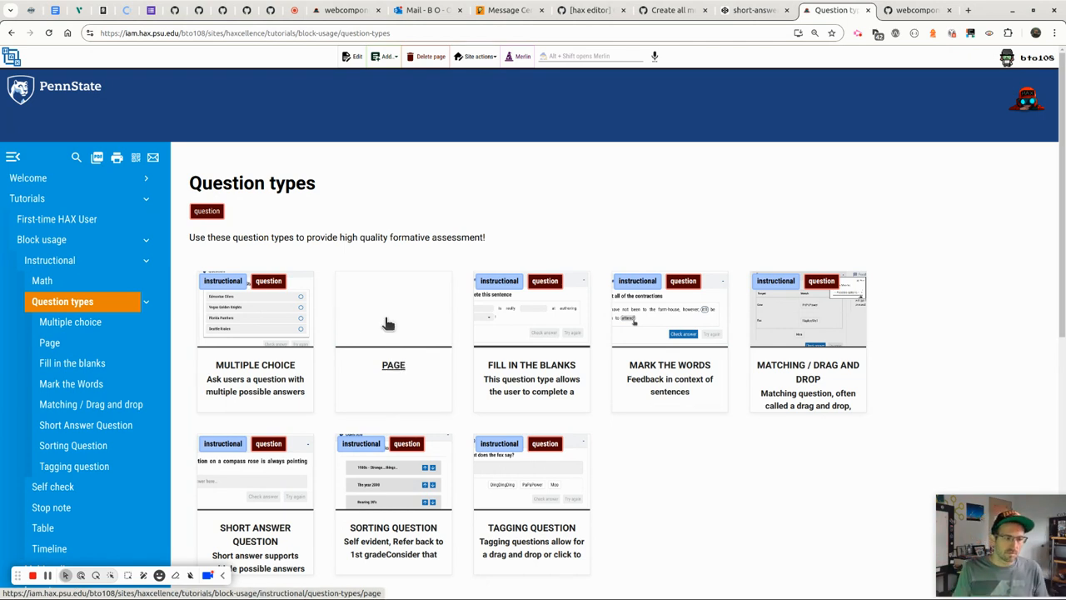
left_click(56, 348)
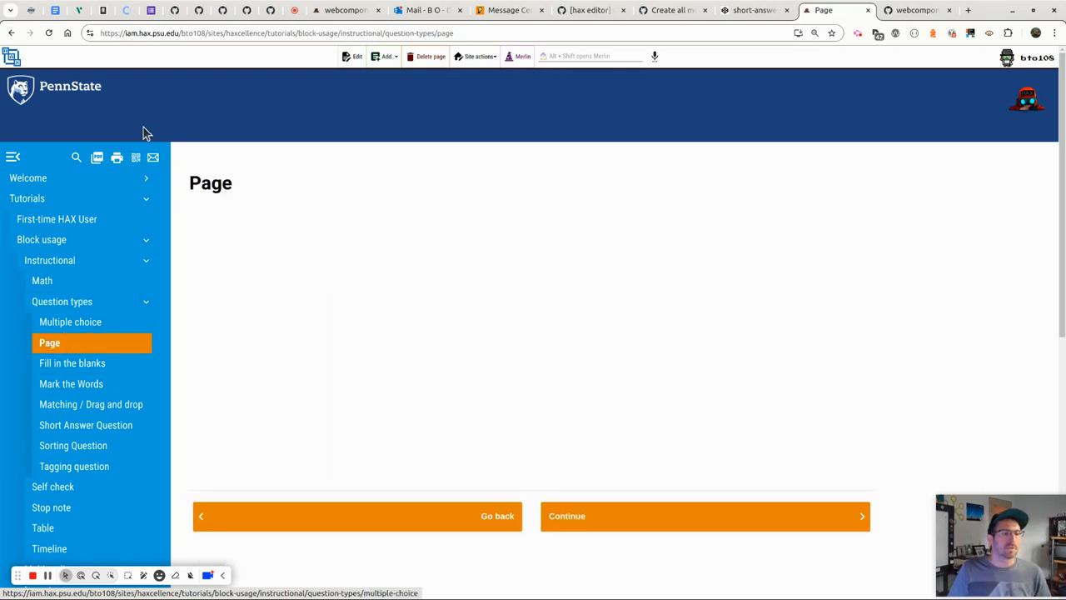
Step: Start editing the new page and set its title to "True false question"
left_click(350, 56)
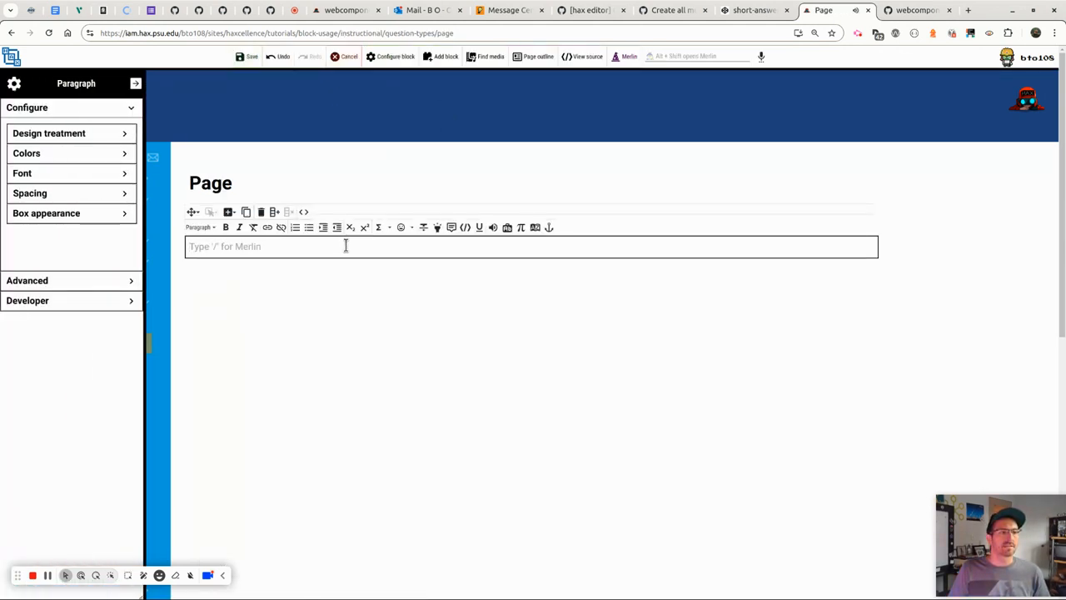
left_click(230, 185)
left_click(42, 134)
double_click(39, 134)
type("True false question")
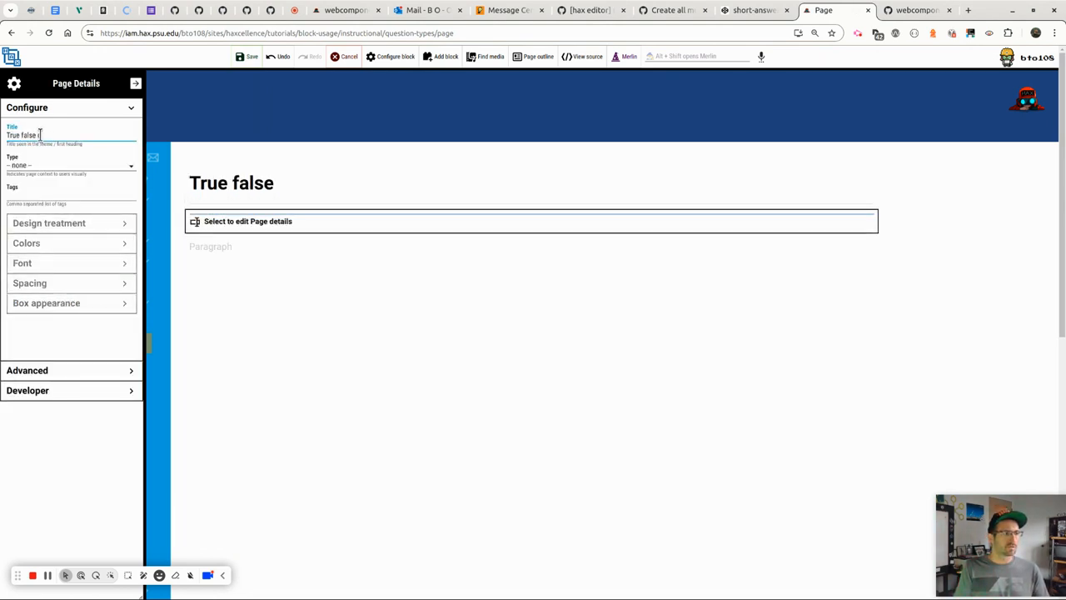
Step: Set the page's tags to "question, true false"
left_click(55, 195)
type("instructional")
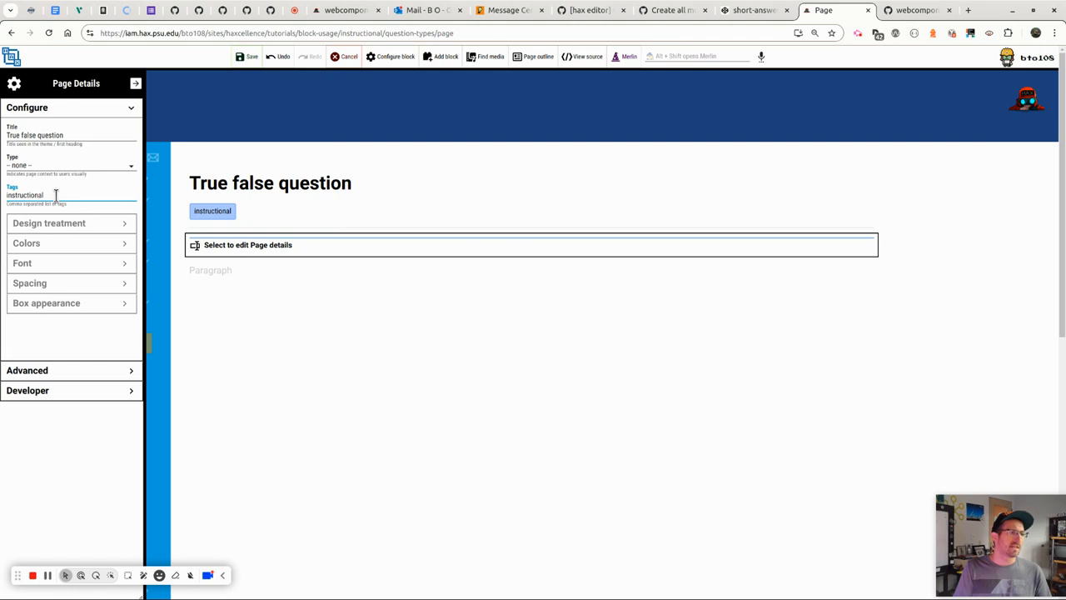
key("ctrl+a")
type("question, true false")
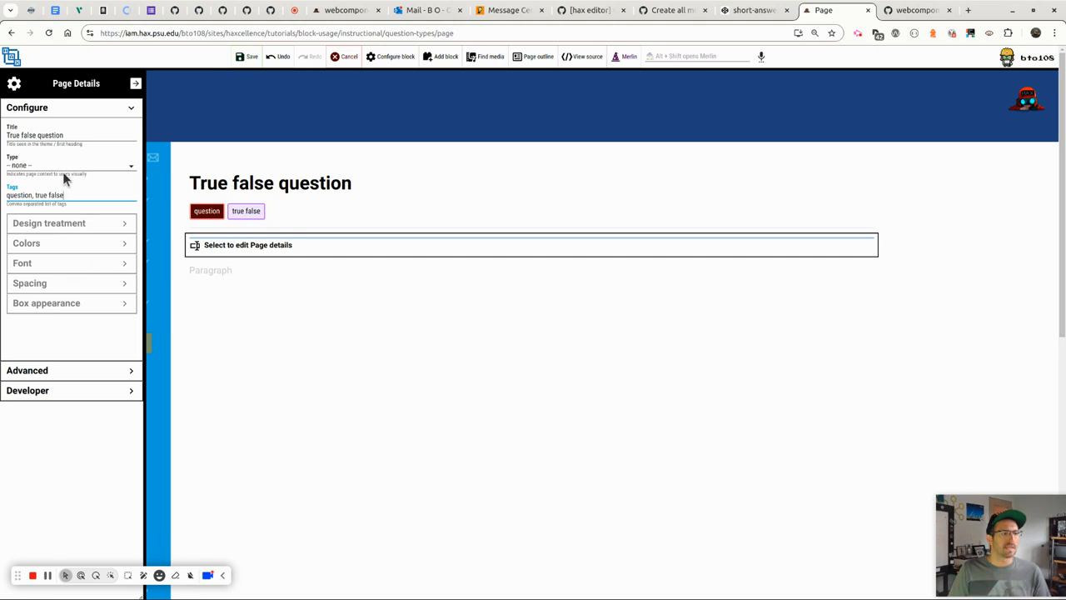
Step: Change the last part of the page's path from page to "true-false-question" in the advanced page details
left_click(57, 373)
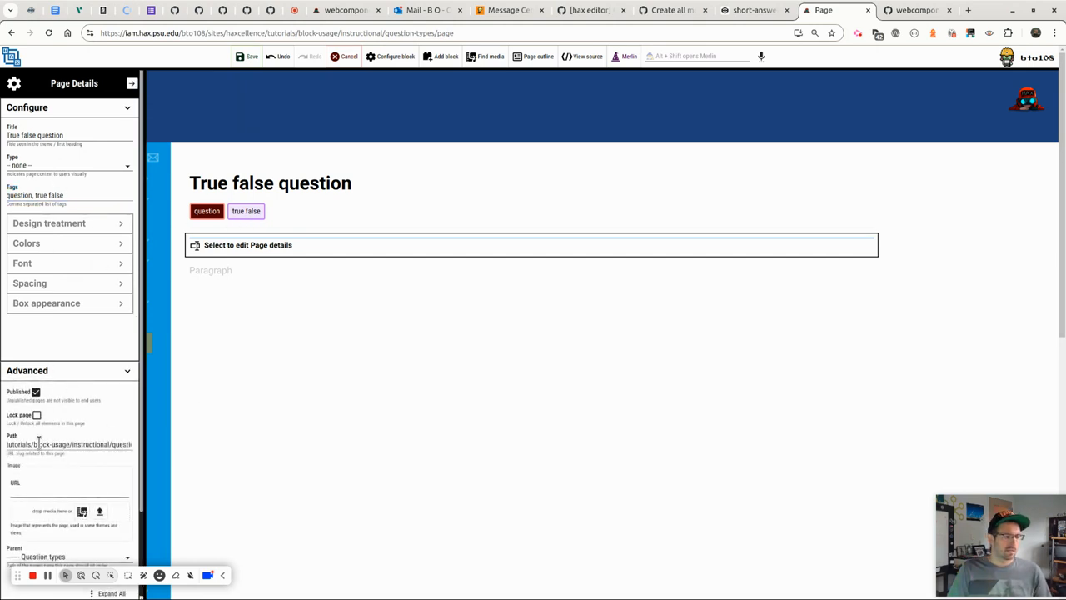
left_click_drag(91, 445, 169, 422)
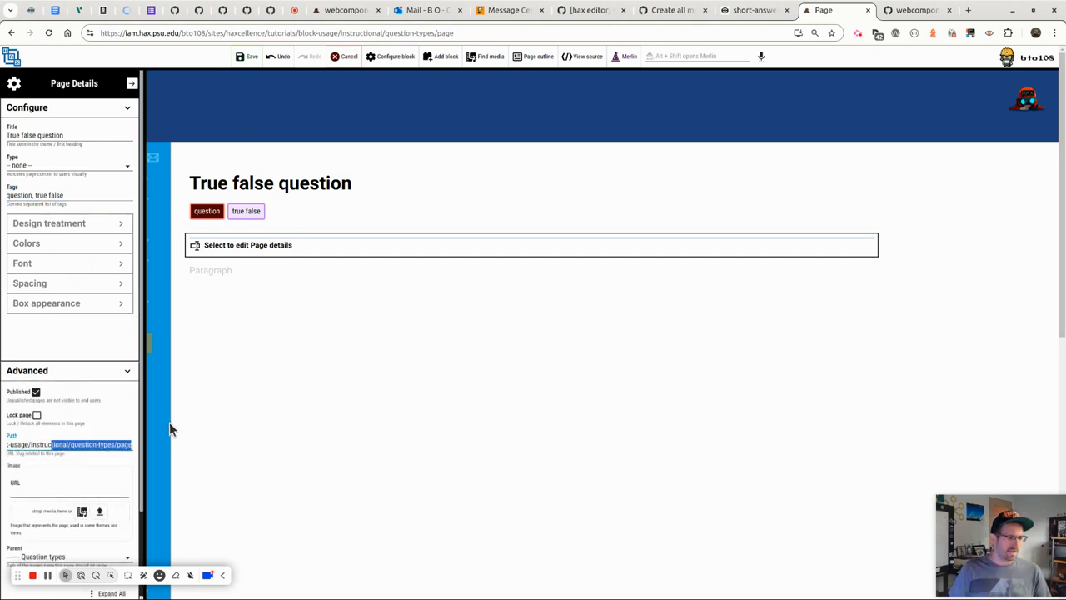
key("Right")
key("BackSpace")
key("BackSpace")
key("BackSpace")
key("BackSpace")
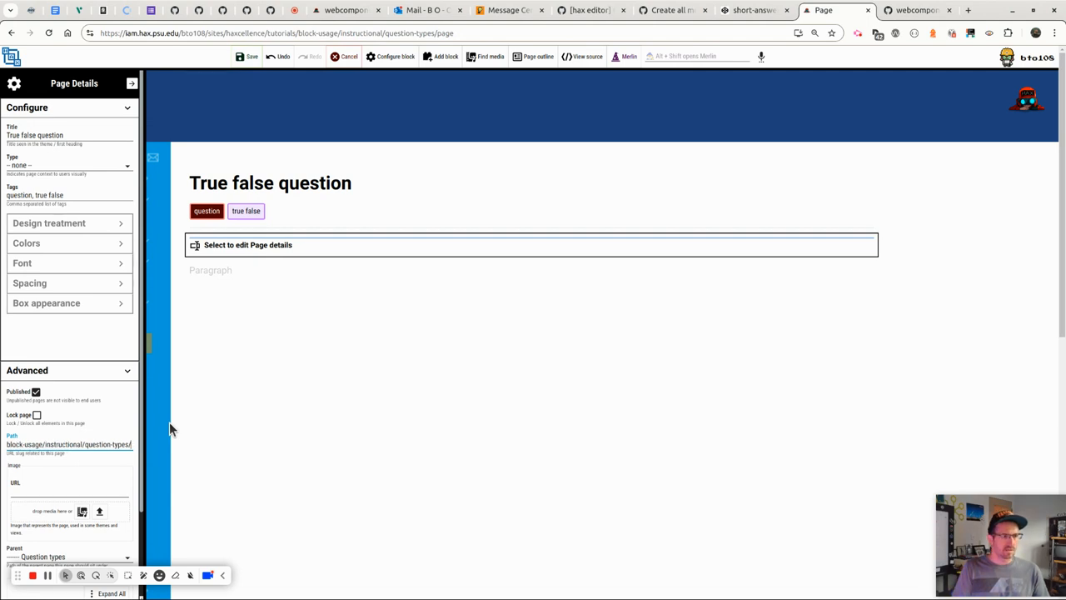
type("true-false-question")
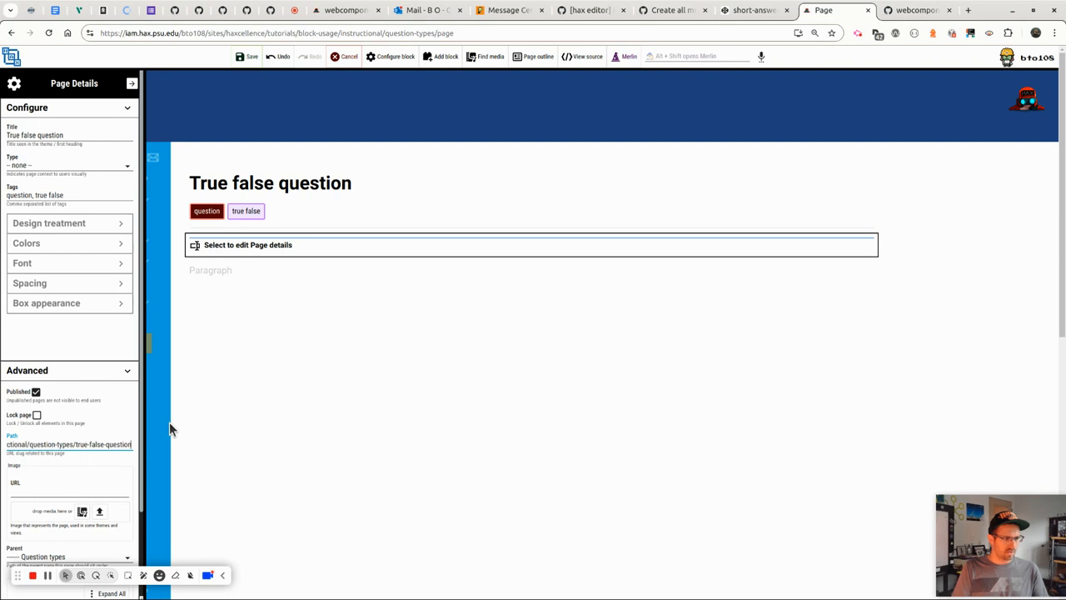
Step: Write the intro paragraph "A simple question type that allows you to supply the question but the user only can pick between true and false."
left_click(241, 272)
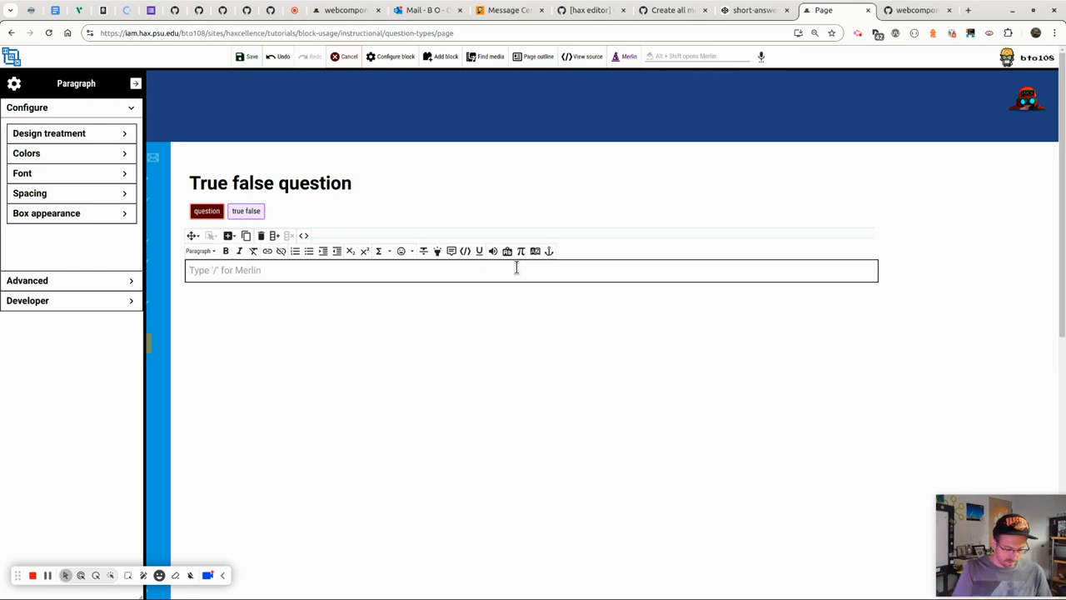
type("A")
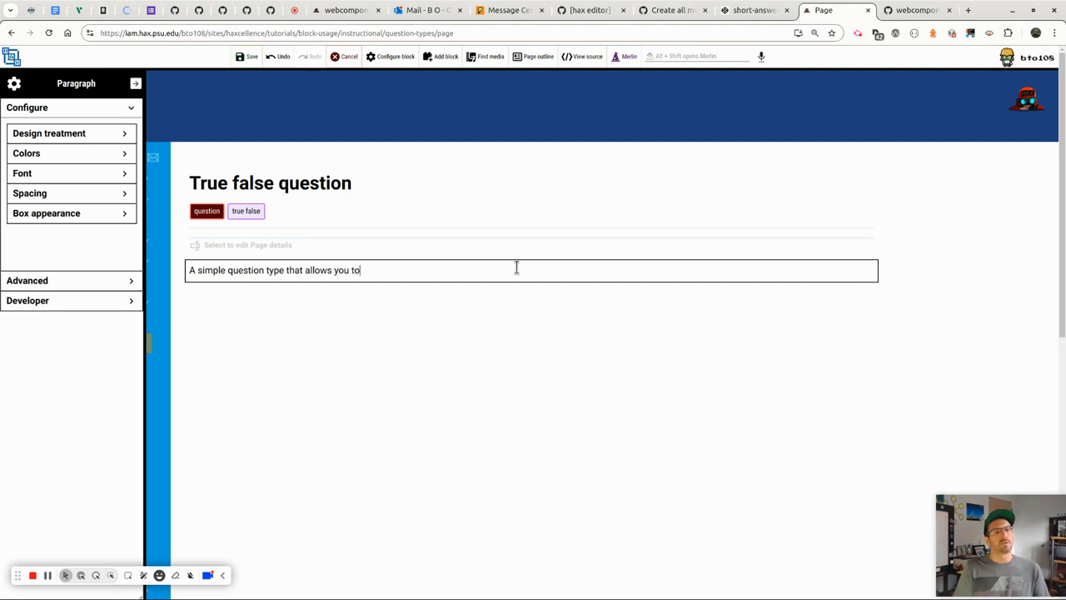
type("questio")
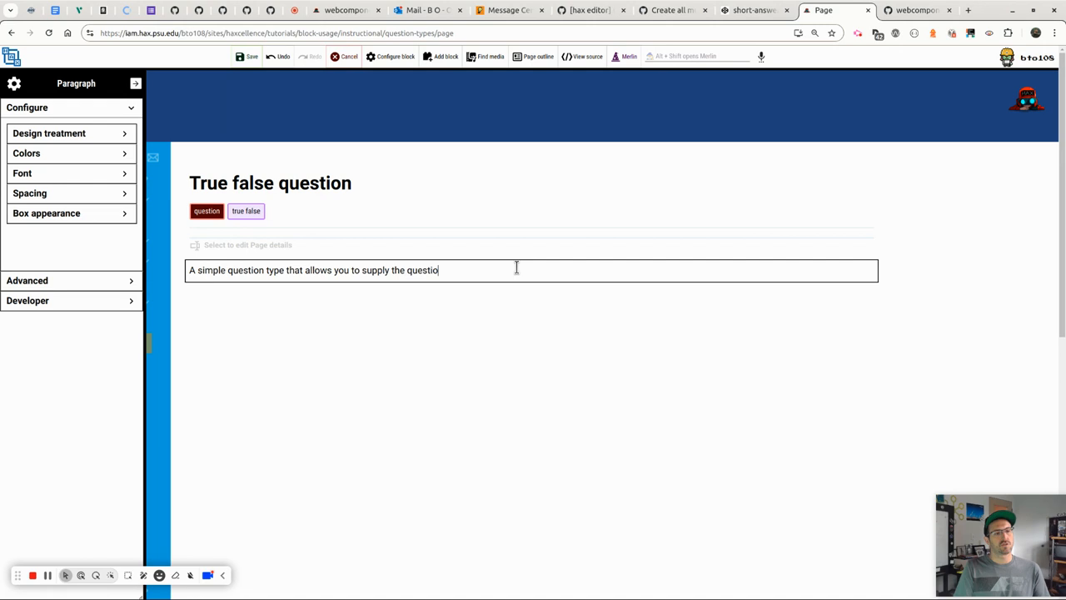
type("n but the user only")
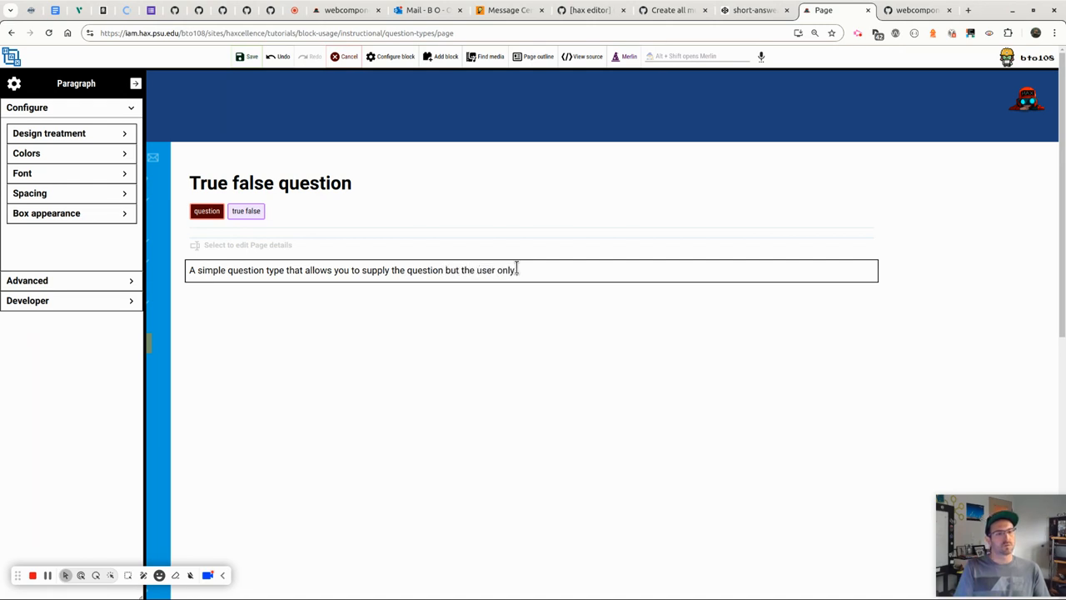
type(" can pick between rt")
type("ue and false.")
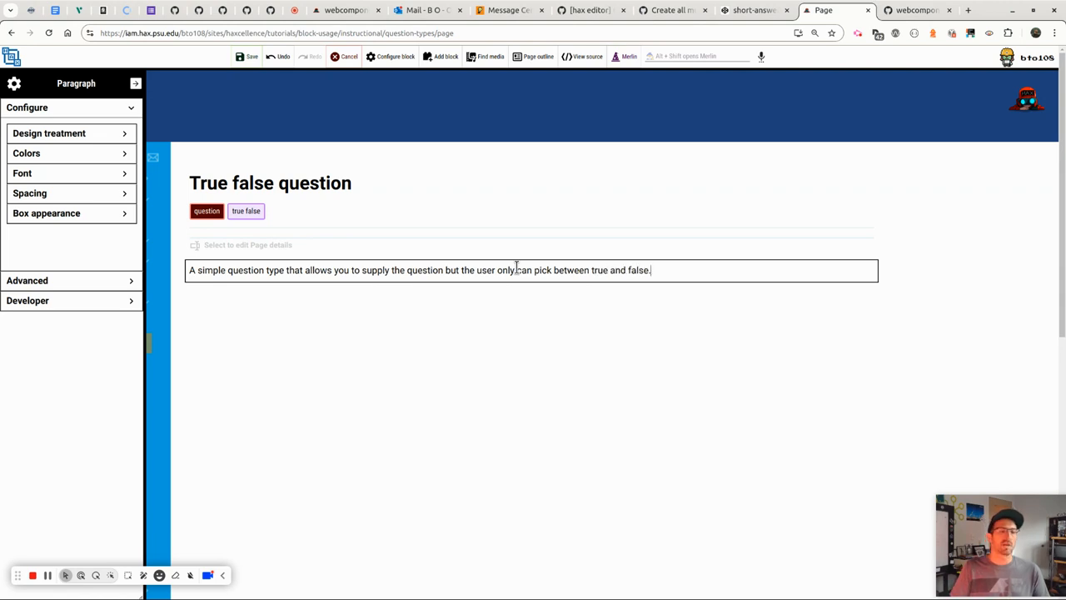
Step: Add a heading reading "Example" below the intro paragraph
key("Return")
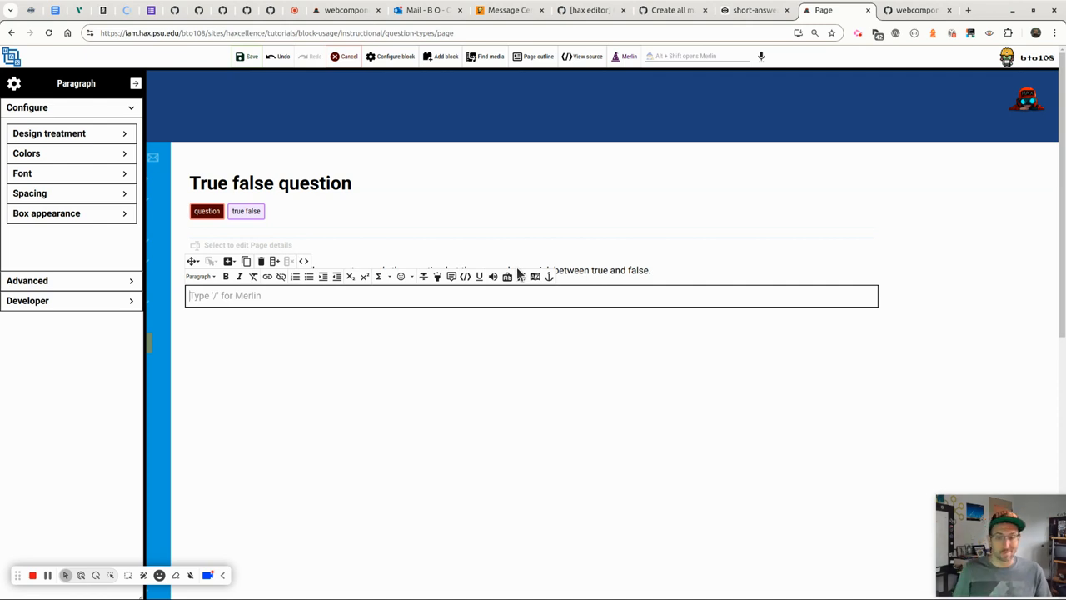
type("#")
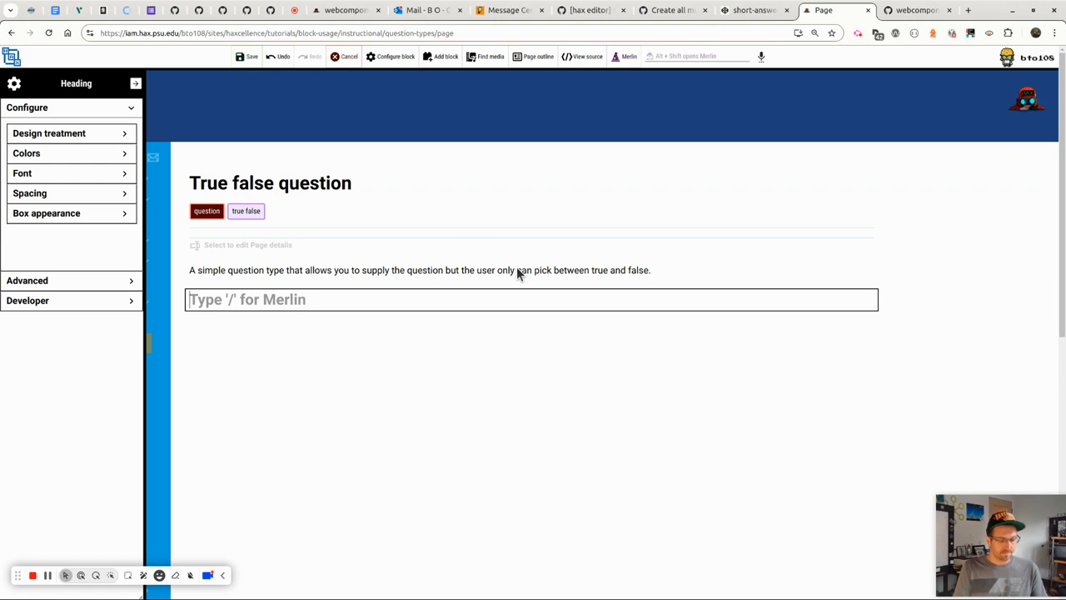
type("Example")
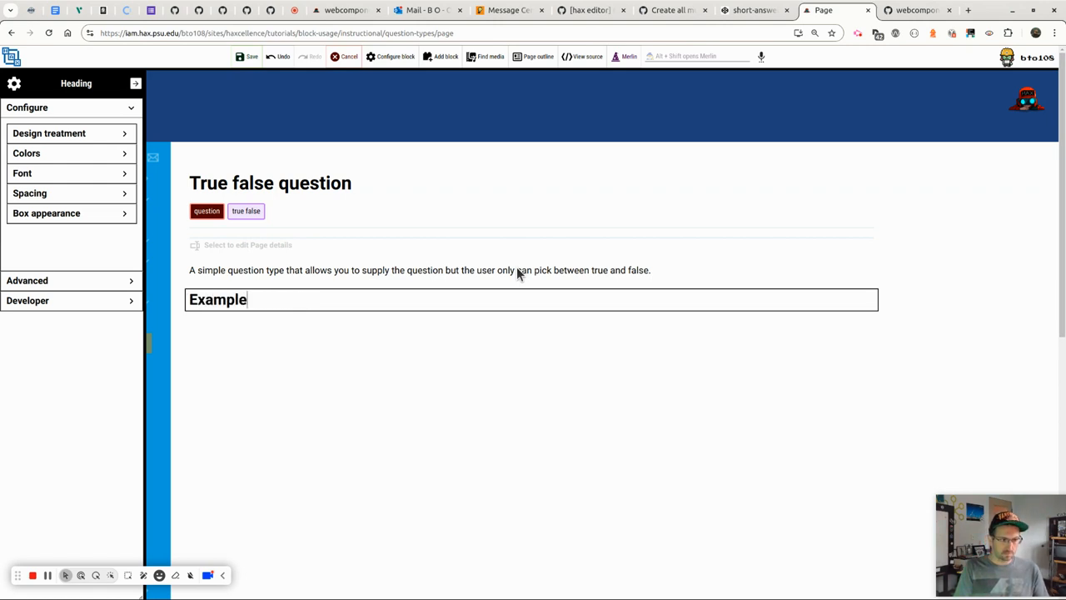
Step: Insert a True / False Question block under the Example heading by searching Merlin for "true"
key("Return")
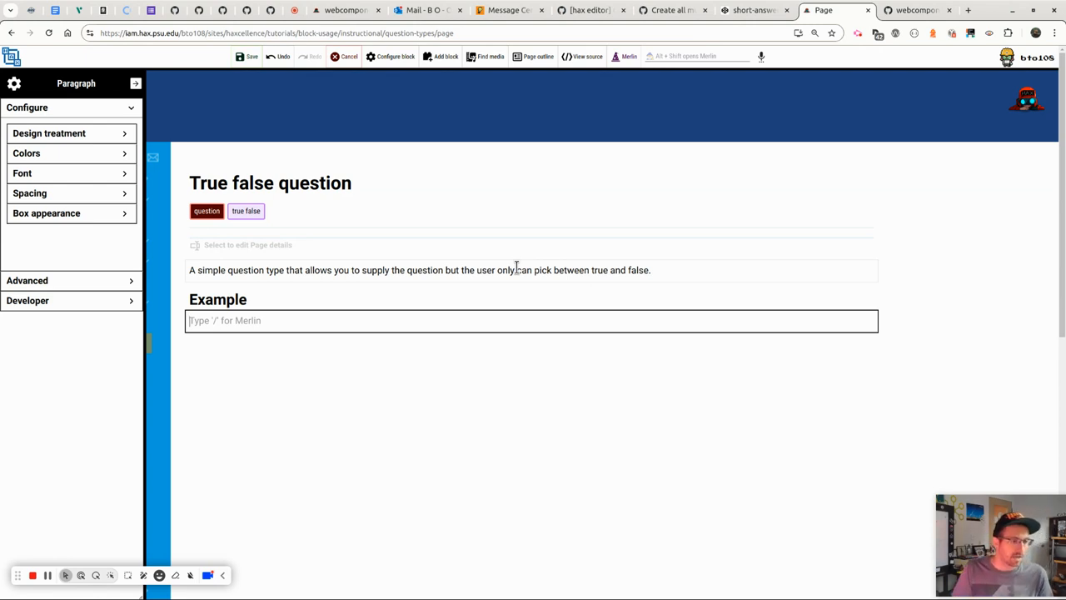
key("slash")
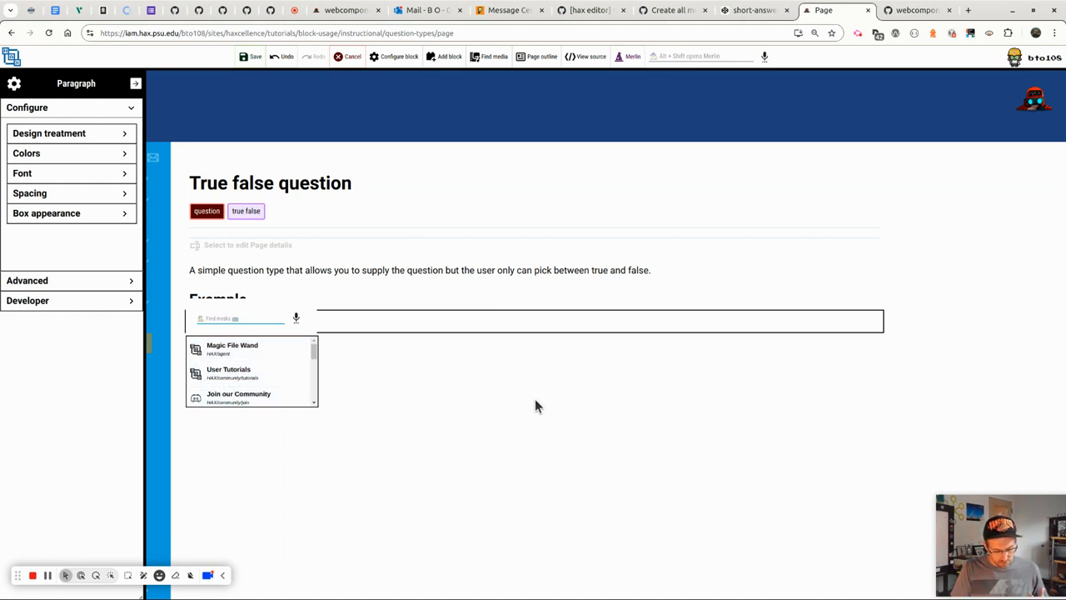
type("true")
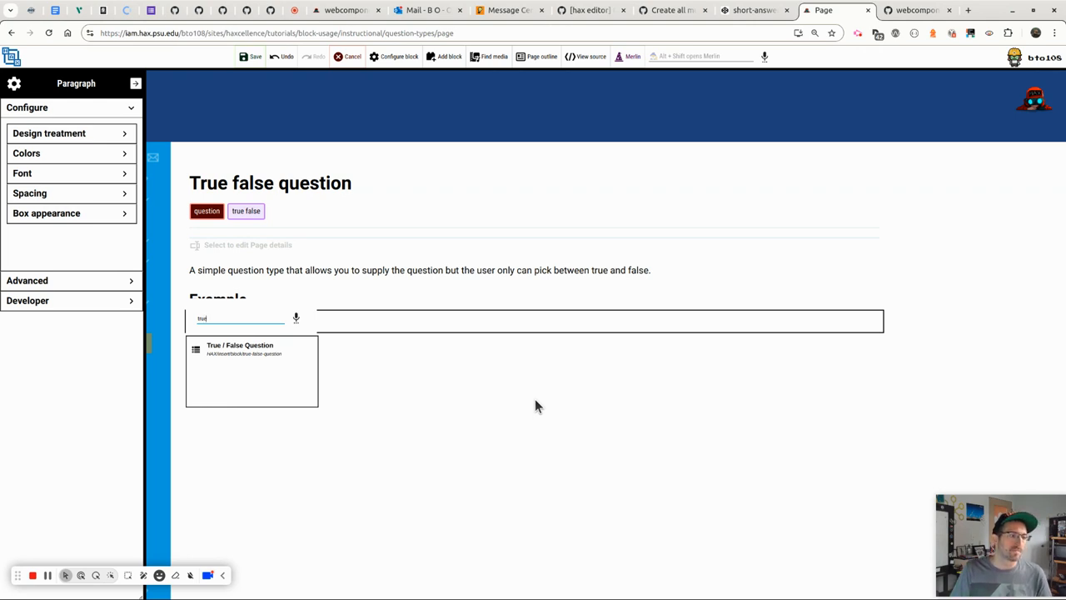
key("Return")
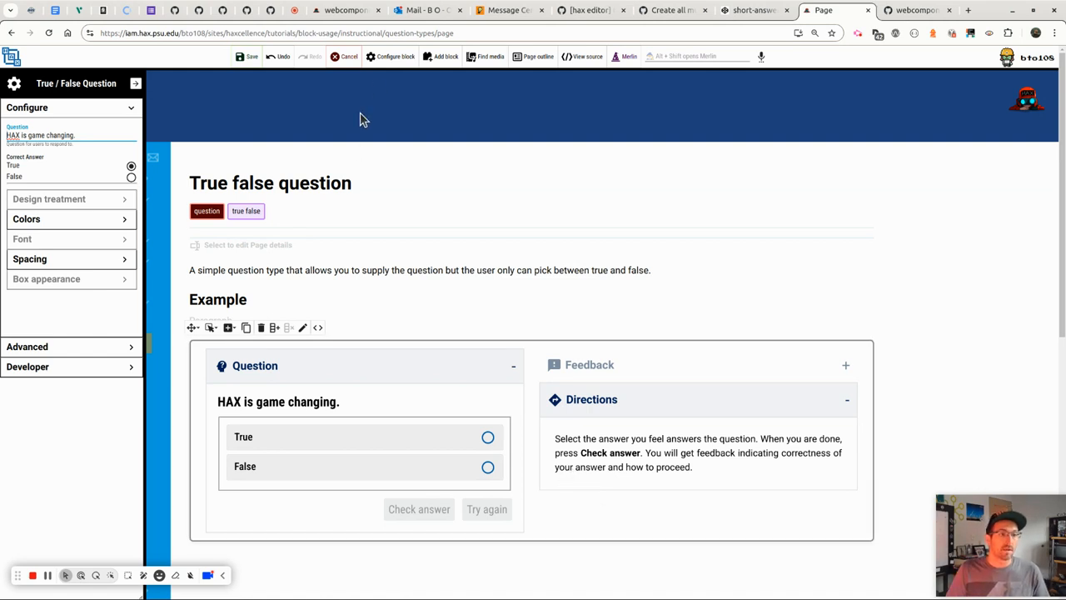
Step: Look for the True / False Question block among the Instructional blocks, filter the content types by "true", and clear the filter
left_click(441, 56)
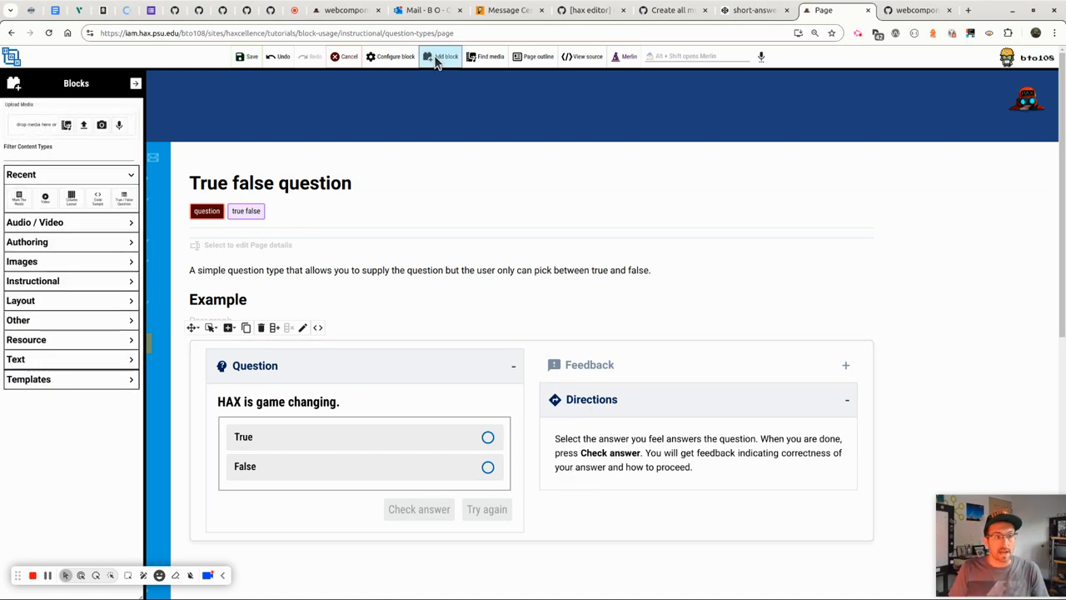
left_click(58, 284)
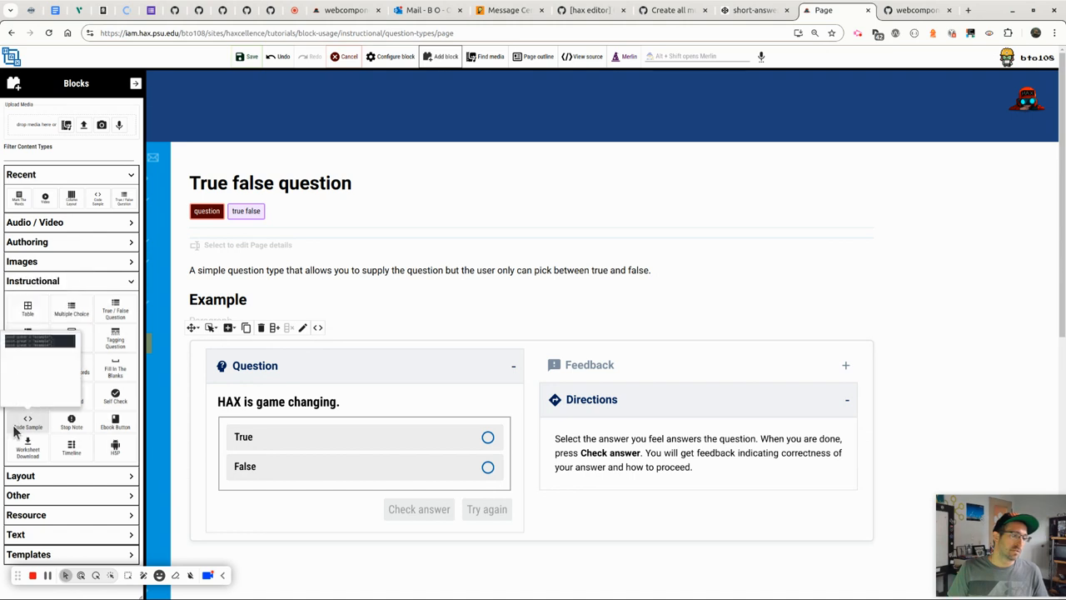
mouse_move(119, 307)
left_click(47, 159)
type("true")
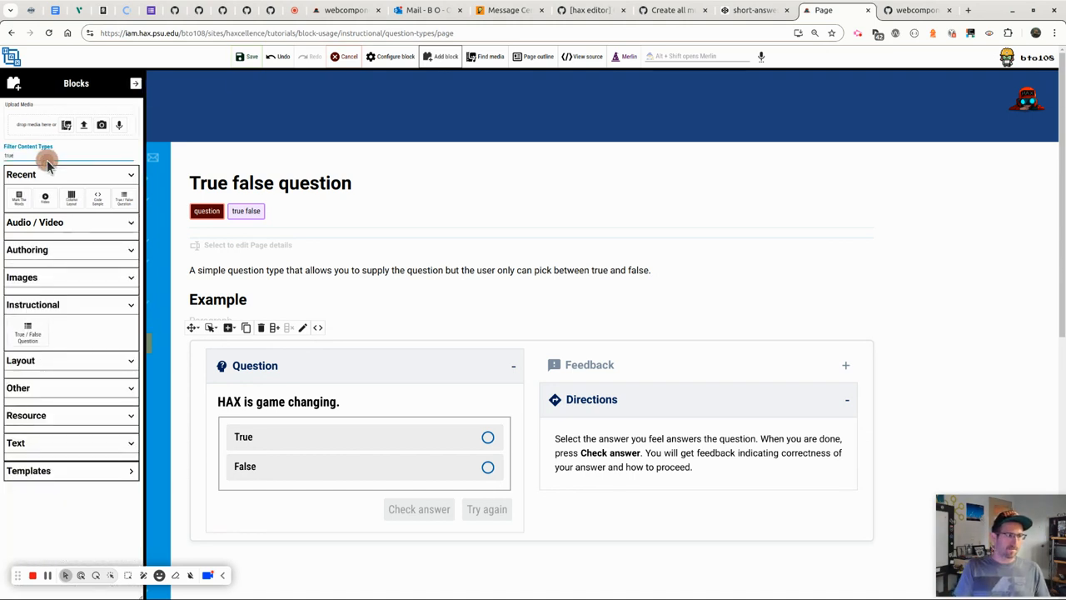
double_click(40, 155)
key("BackSpace")
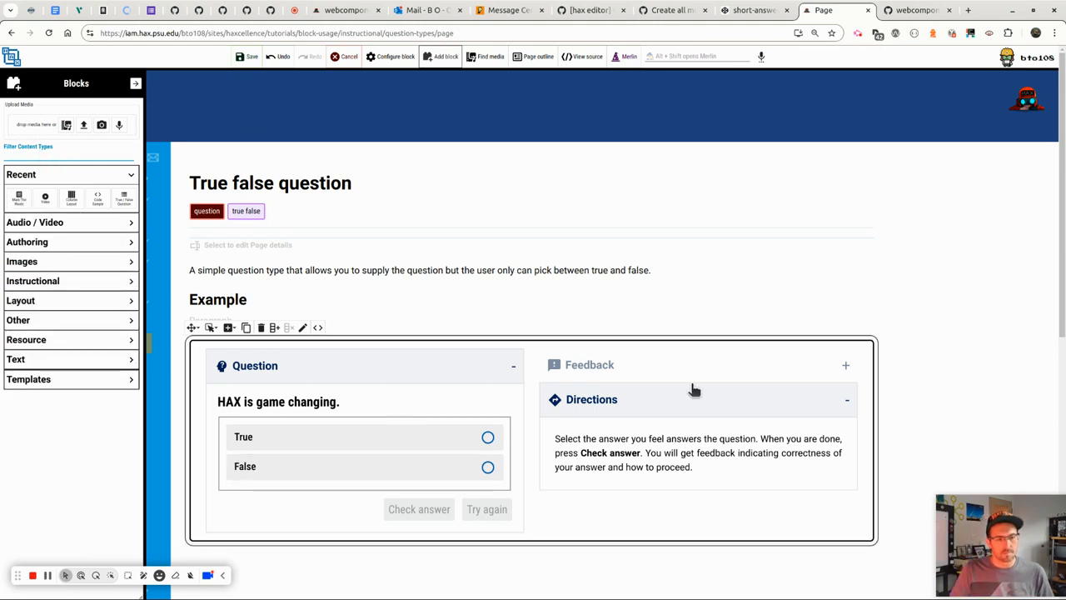
Step: Change the True / False Question block's question text to "HAX is a game changer."
scroll(441, 397, "down", 1)
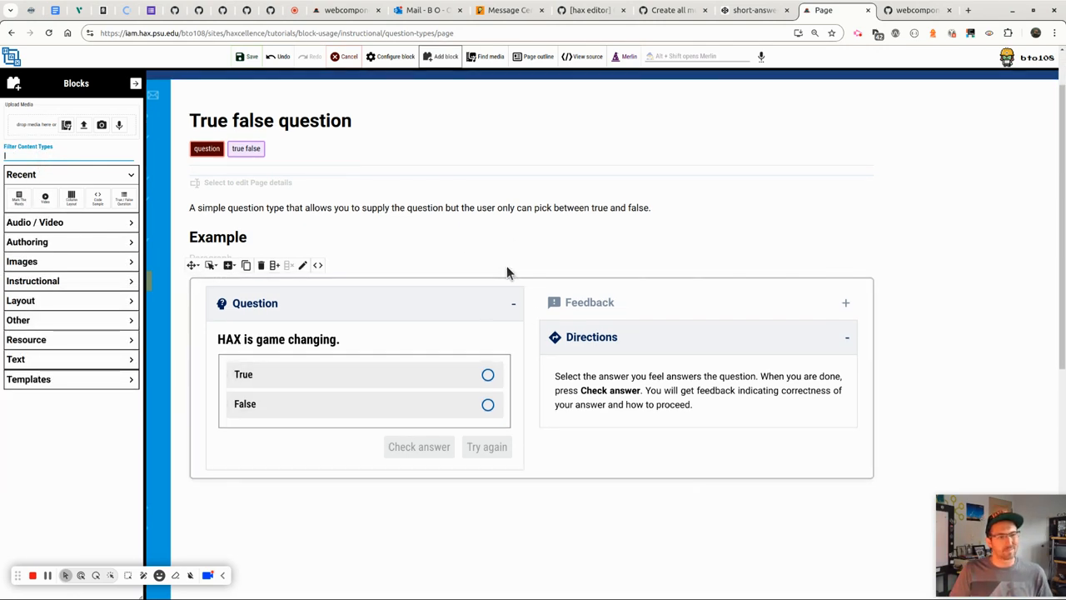
left_click(583, 462)
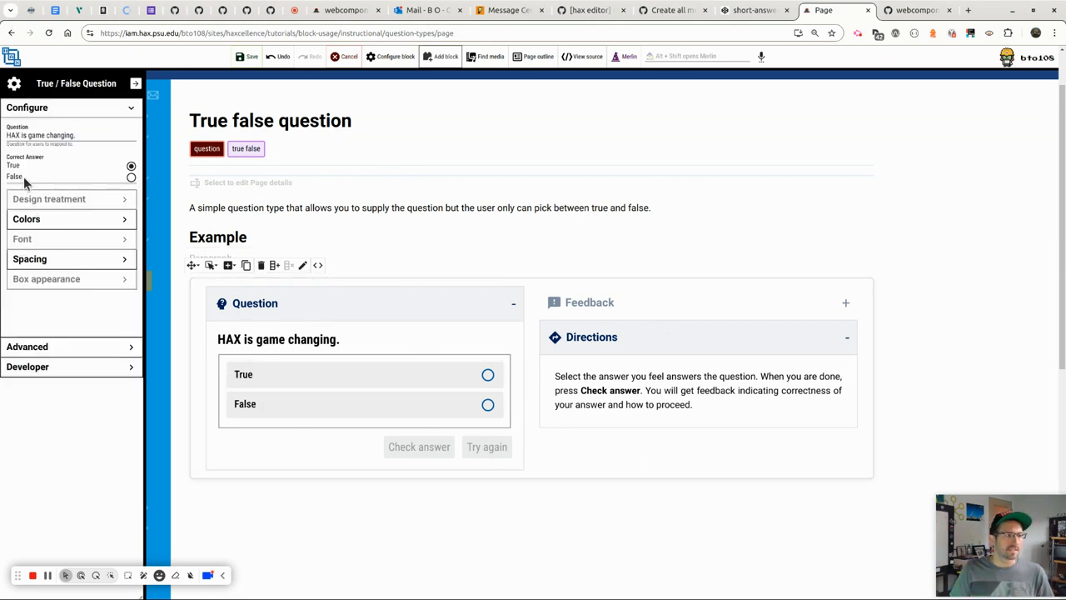
left_click(87, 139)
key("BackSpace")
key("BackSpace")
key("BackSpace")
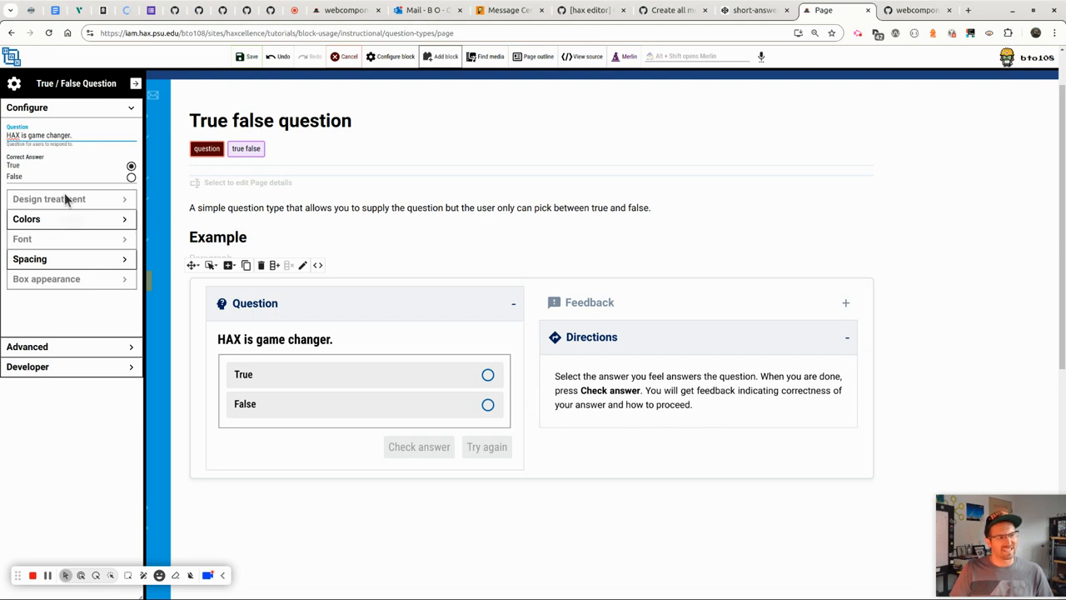
left_click(29, 135)
type("a")
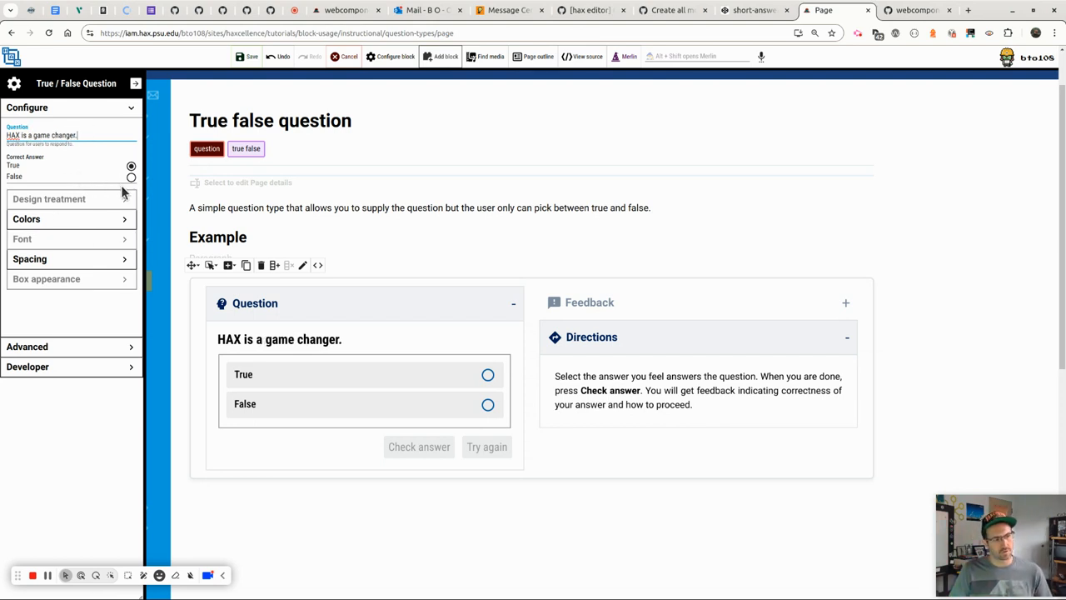
Step: Test the question block by answering True, checking the answer and resetting the attempt
left_click(300, 375)
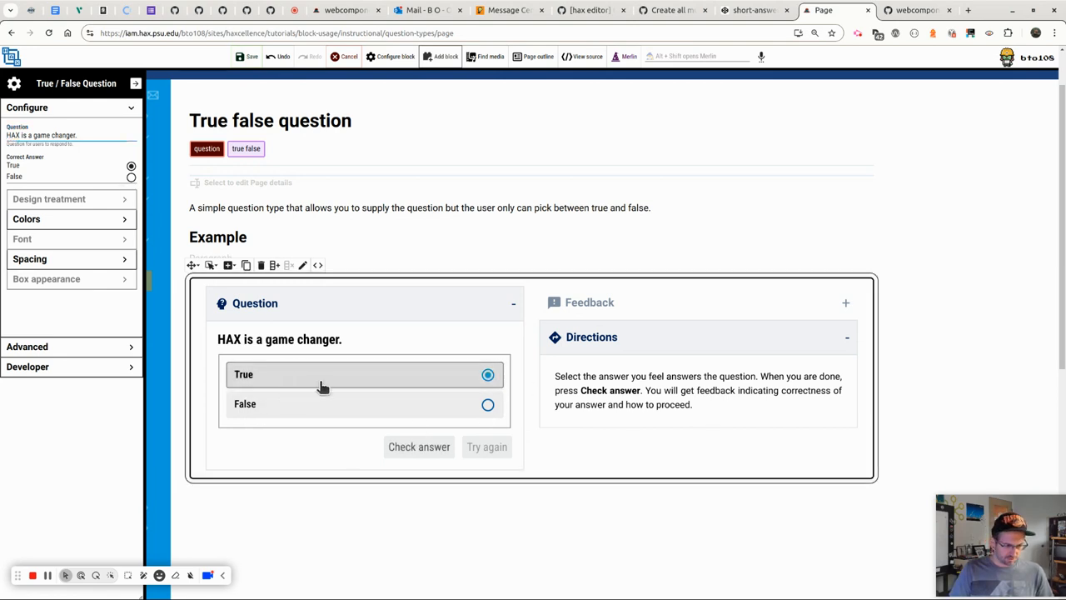
left_click(417, 447)
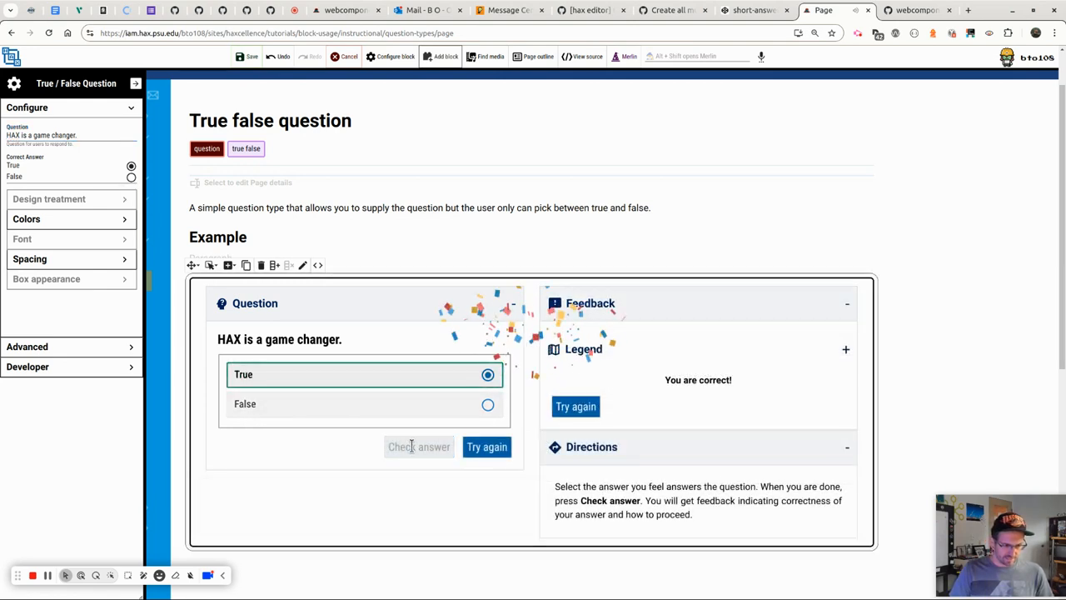
left_click(487, 448)
Step: Set the question block's primary color to Wonder purple, with the True answer selected to preview it
left_click(124, 219)
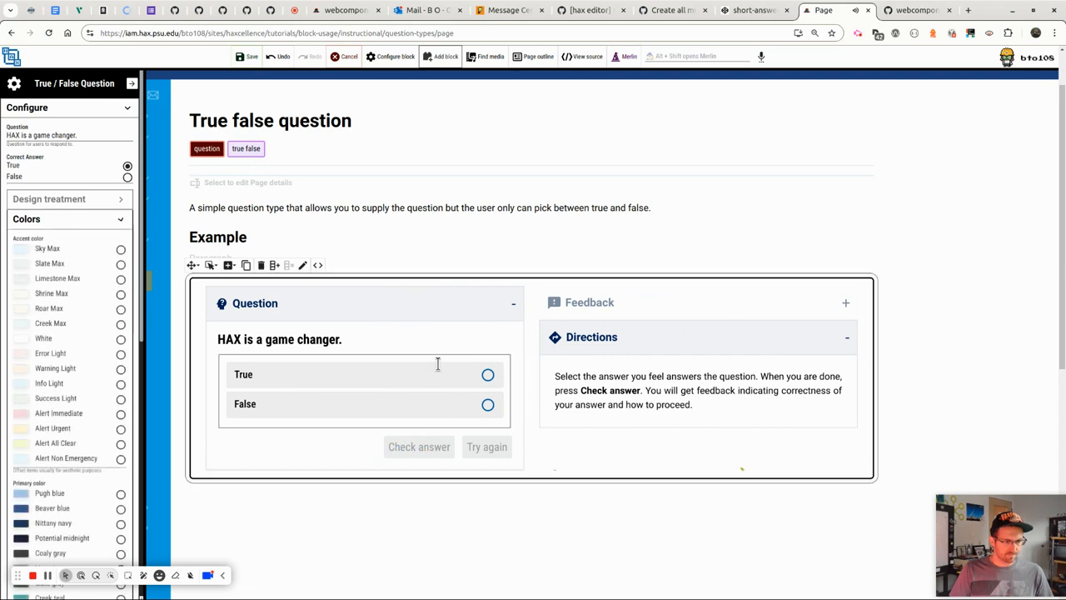
left_click(364, 379)
scroll(65, 450, "down", 2)
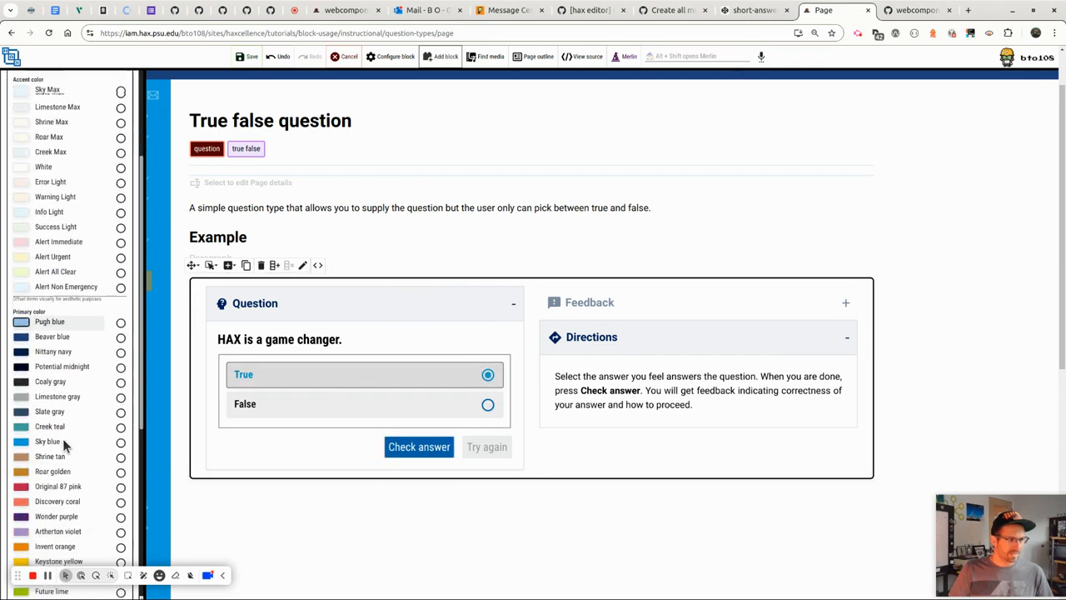
scroll(62, 479, "down", 1)
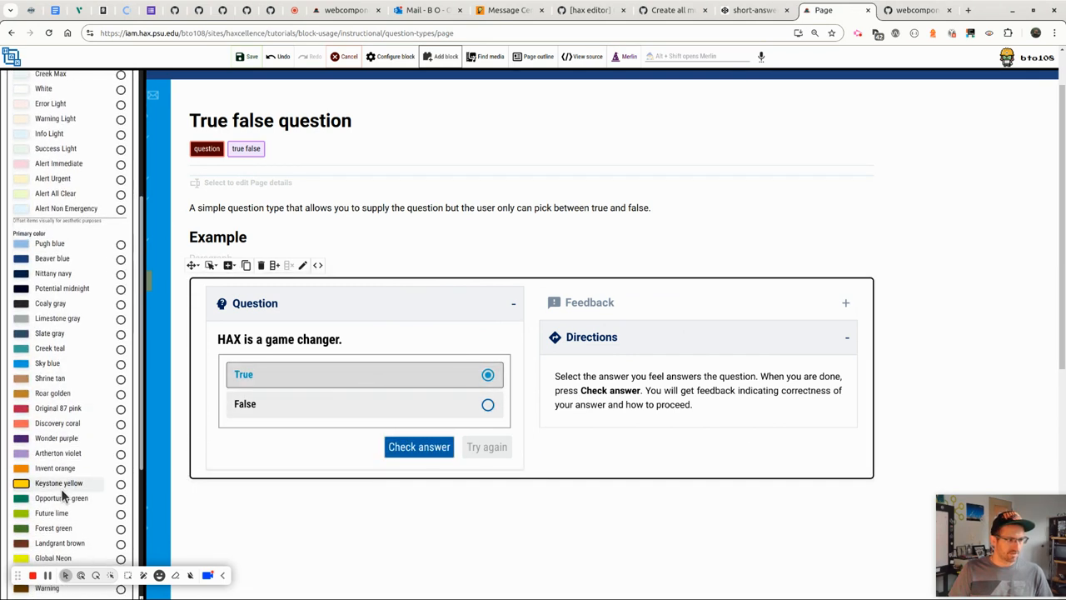
left_click(56, 444)
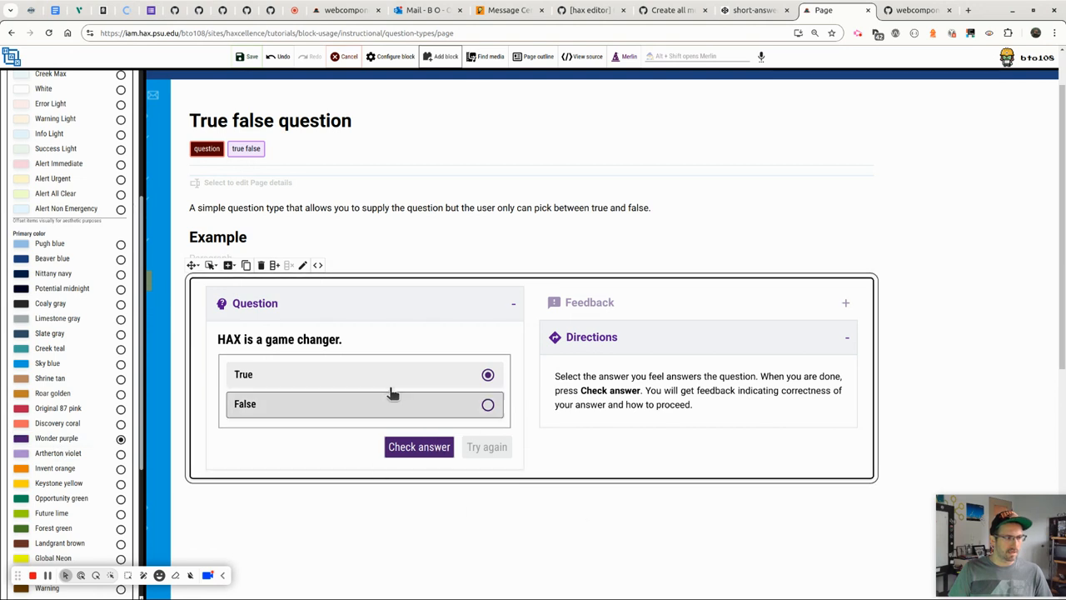
scroll(28, 386, "up", 3)
left_click(71, 163)
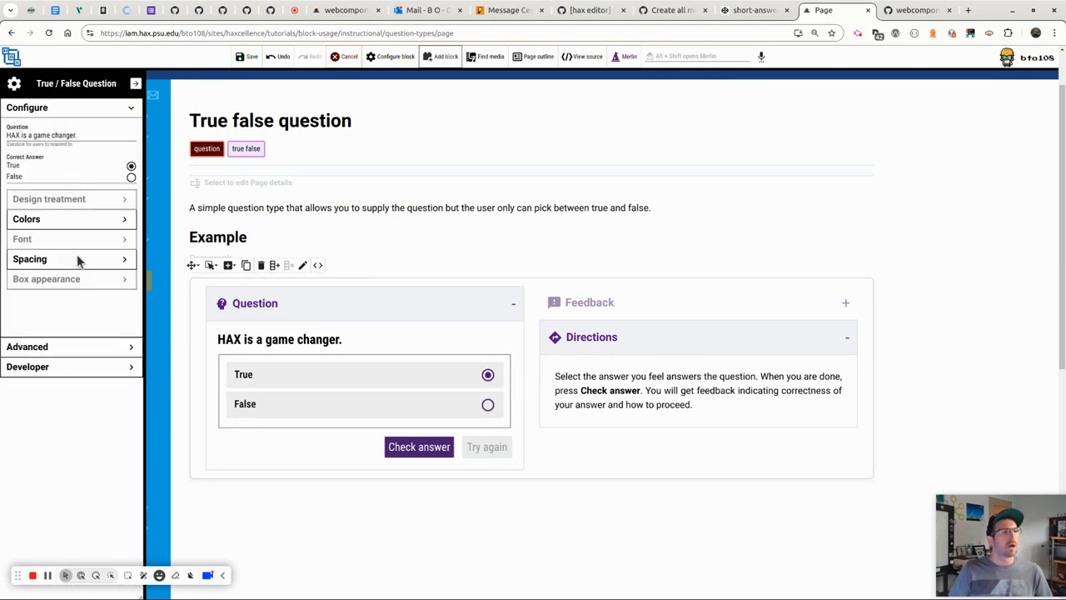
Step: Set the question block's padding to Medium and its margin to Large
left_click(79, 262)
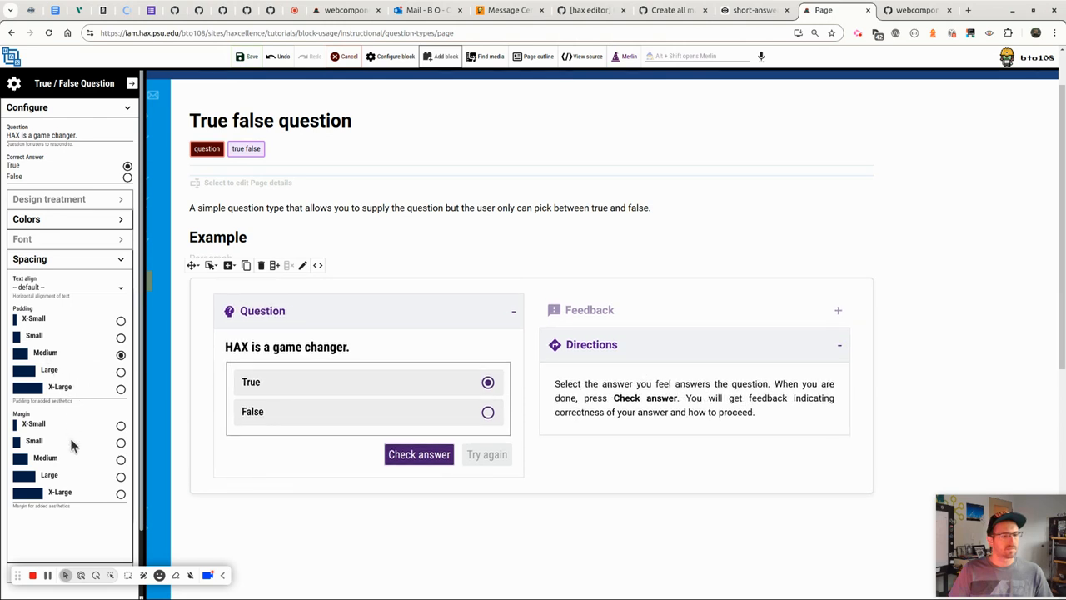
left_click(66, 474)
left_click(53, 458)
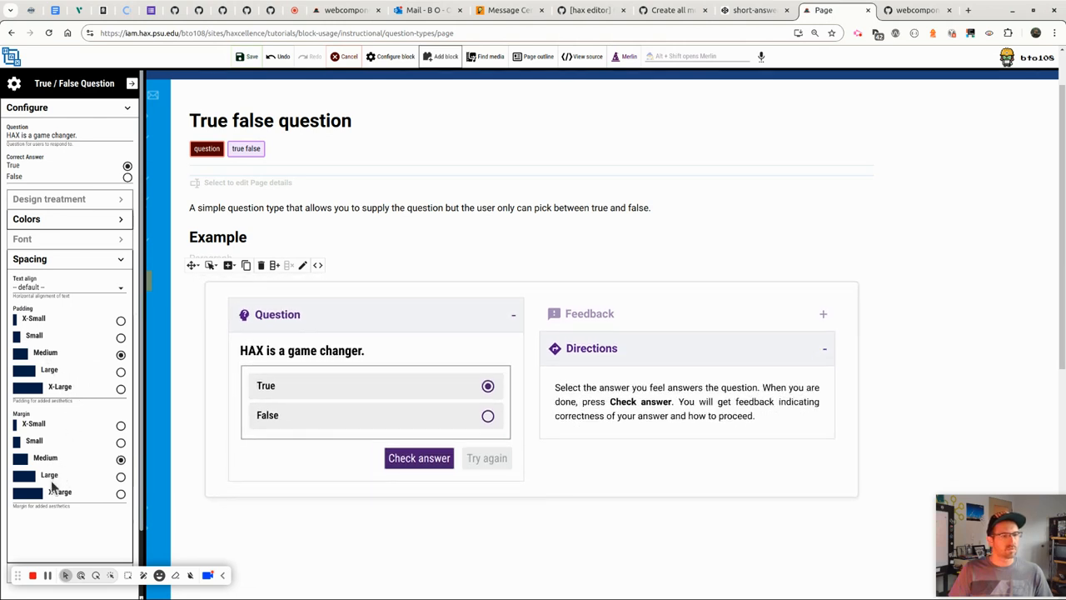
left_click(51, 474)
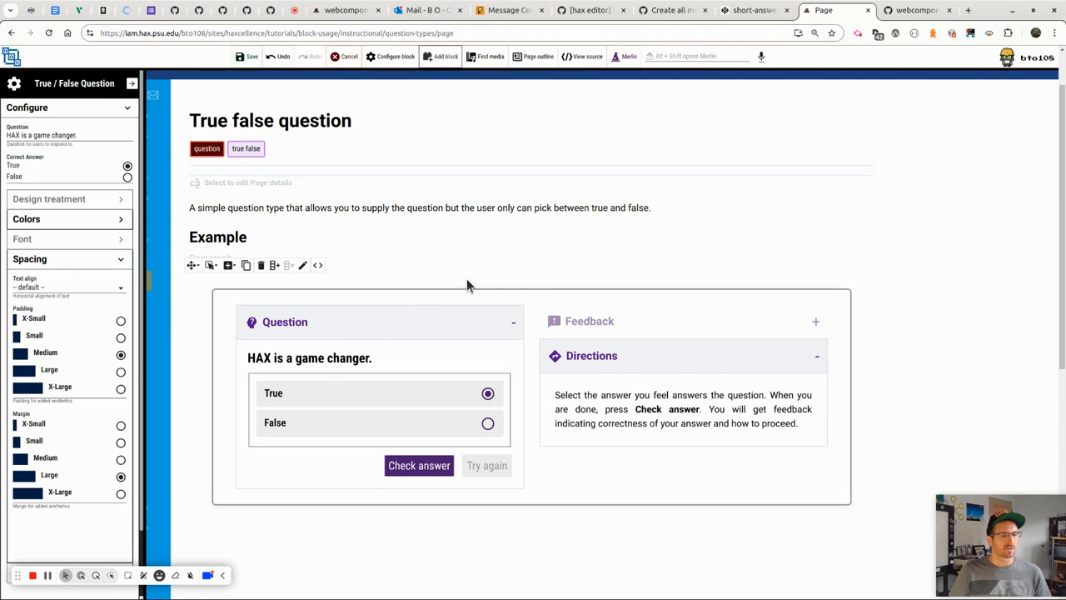
left_click(82, 263)
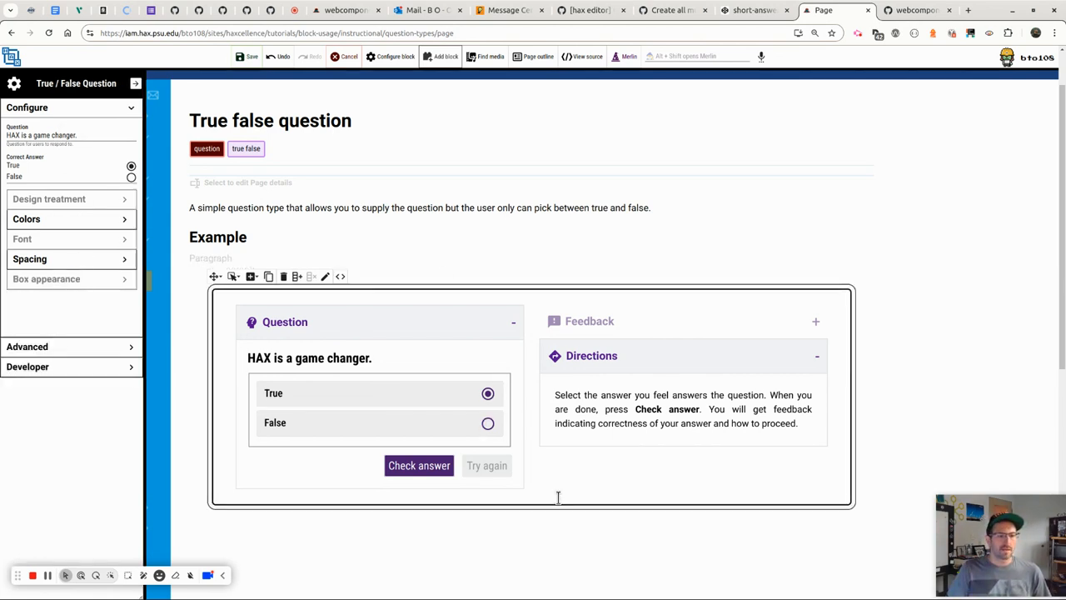
Step: Insert a new item below the question block and make it a heading reading "Developer"
left_click(250, 277)
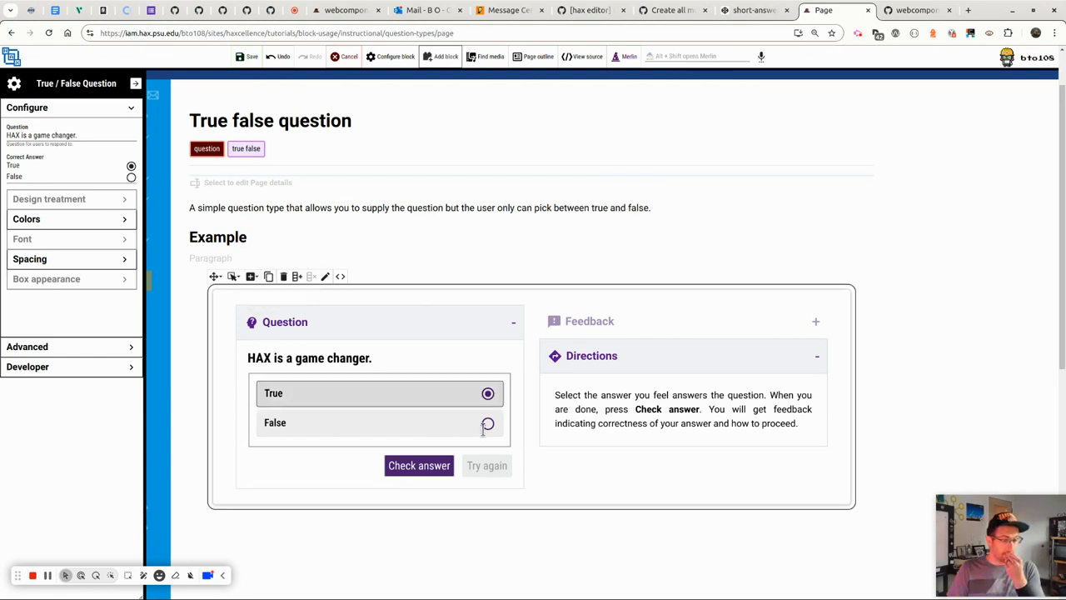
left_click(251, 277)
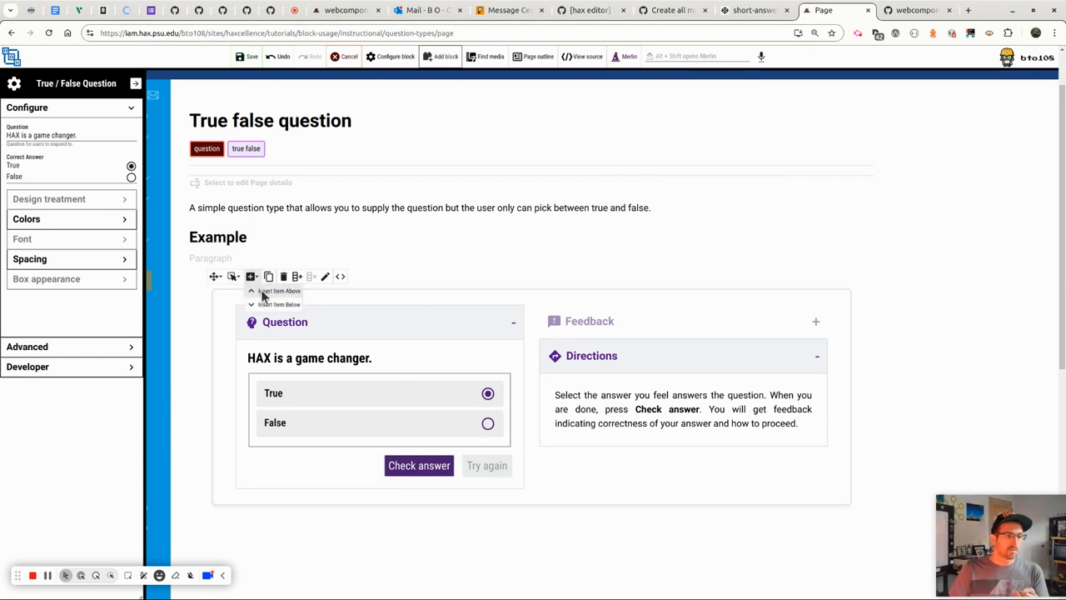
left_click(276, 305)
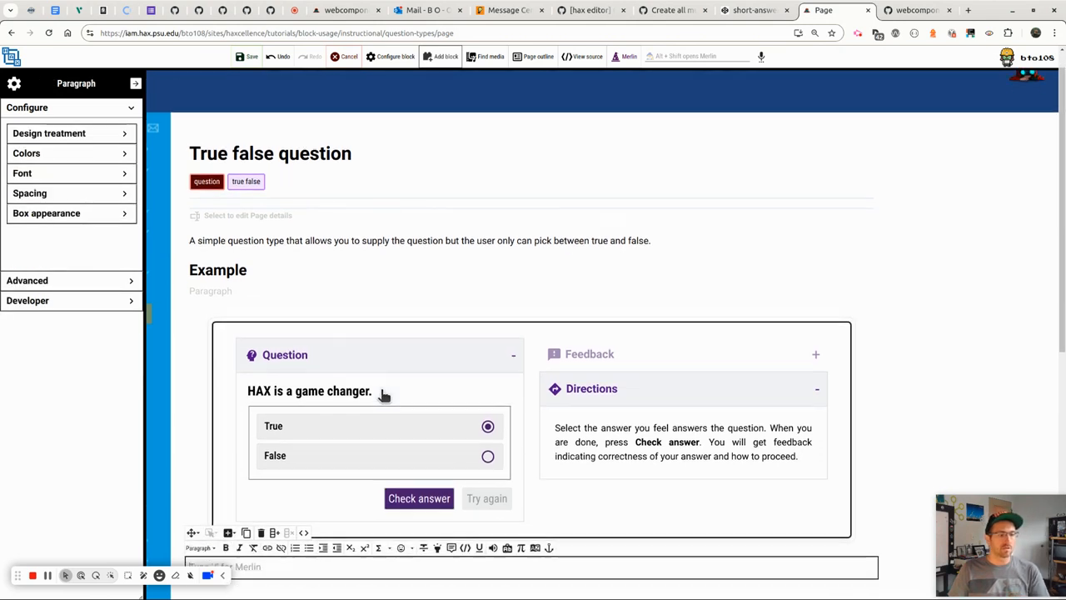
type("# Developer")
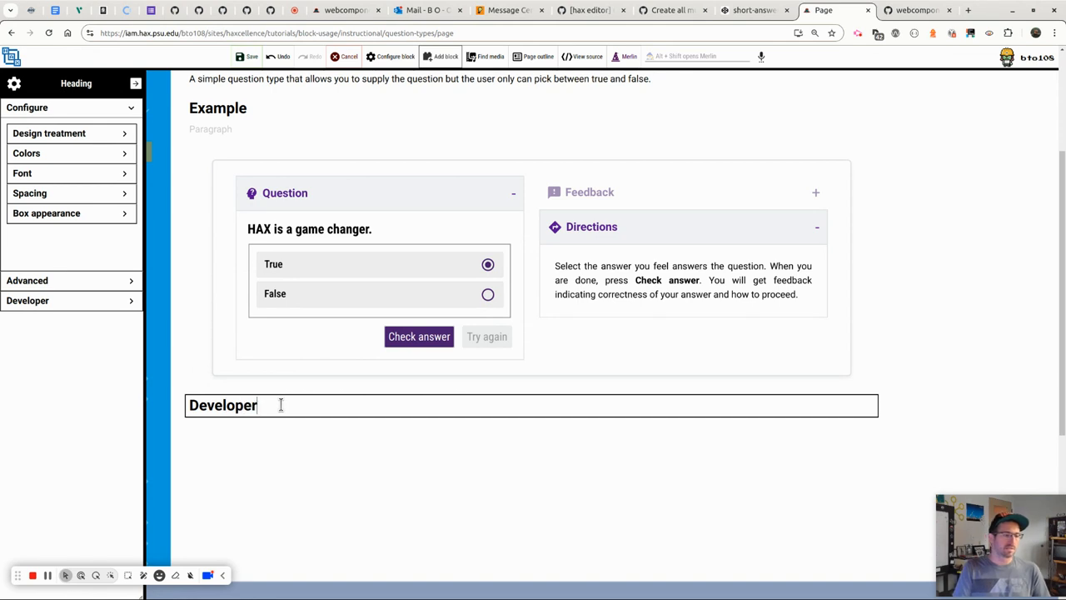
key("Return")
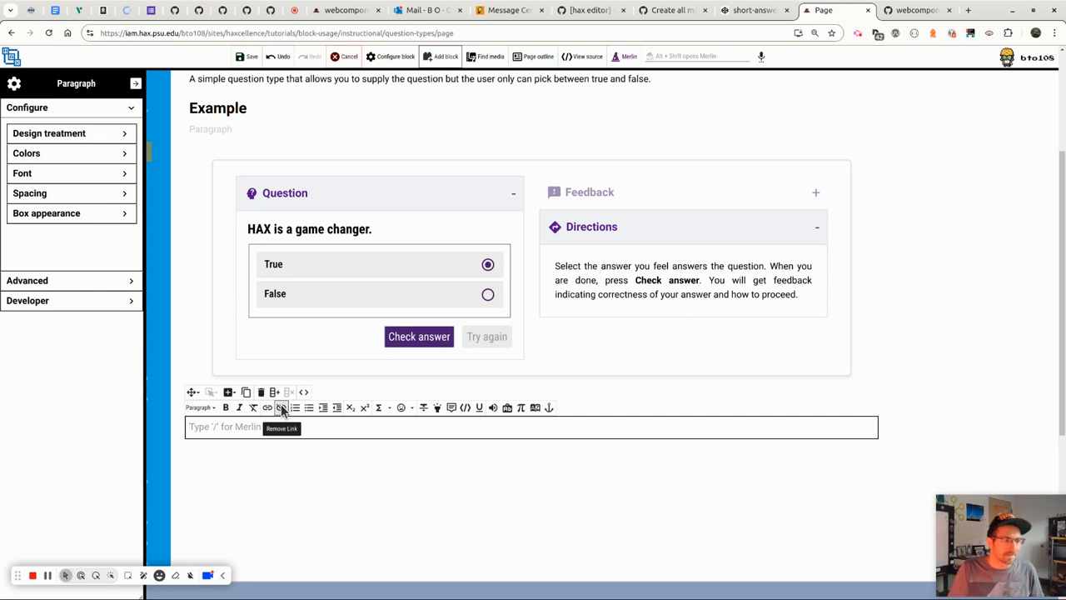
type("-")
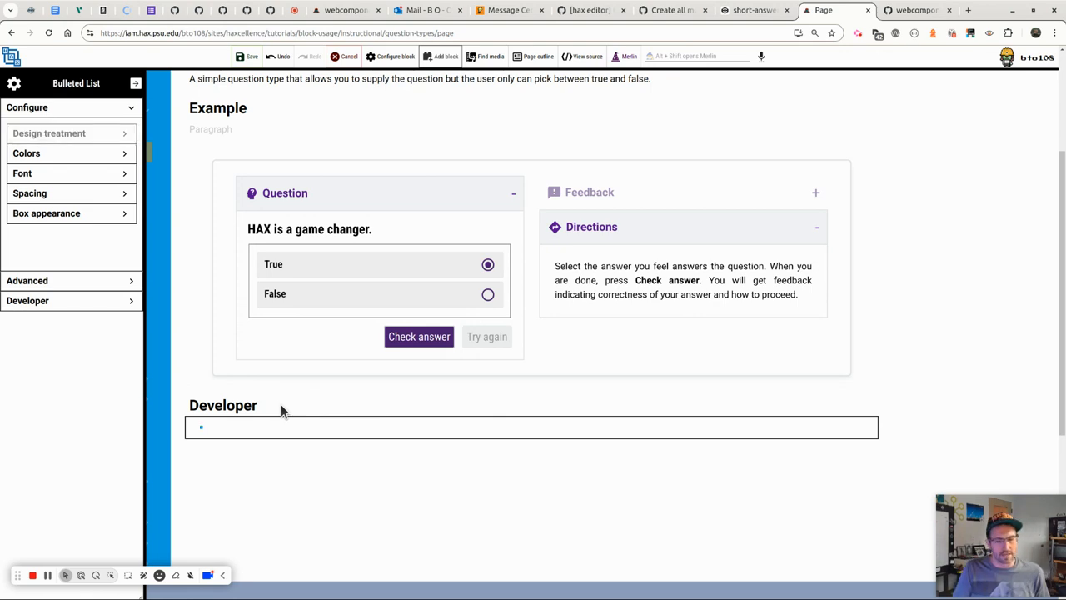
key("BackSpace")
key("Return")
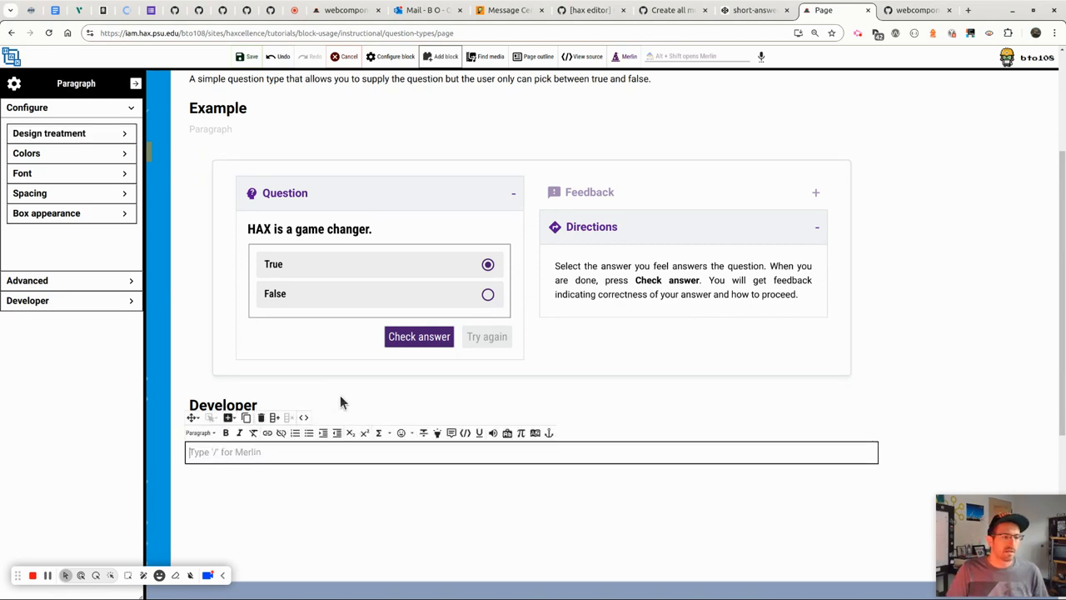
Step: Save the page, check its card on the Question types overview, and return to the True false question page
left_click(248, 58)
scroll(467, 446, "up", 3)
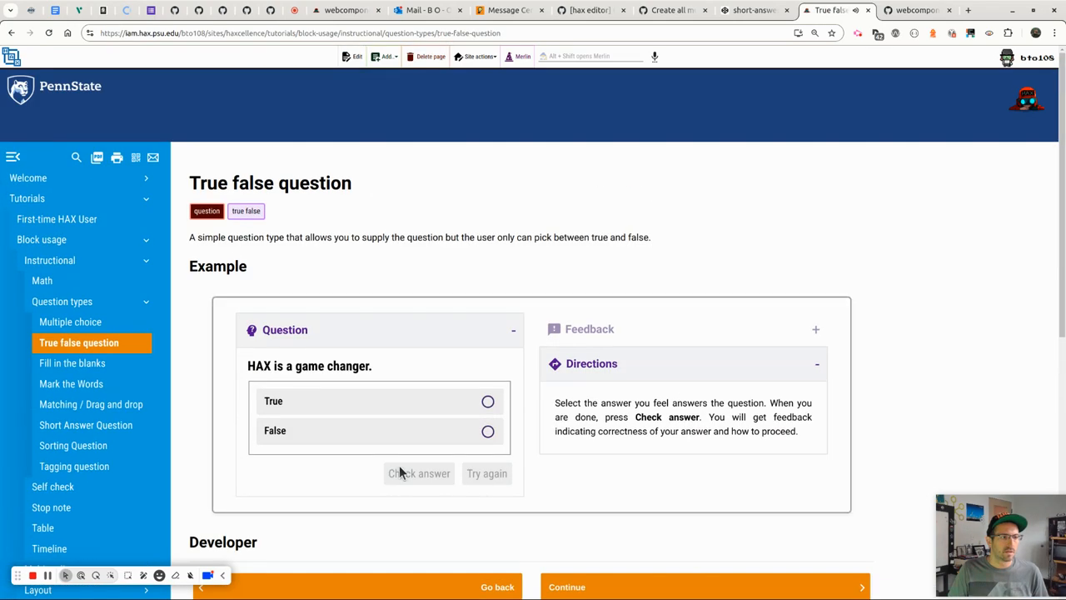
left_click(62, 304)
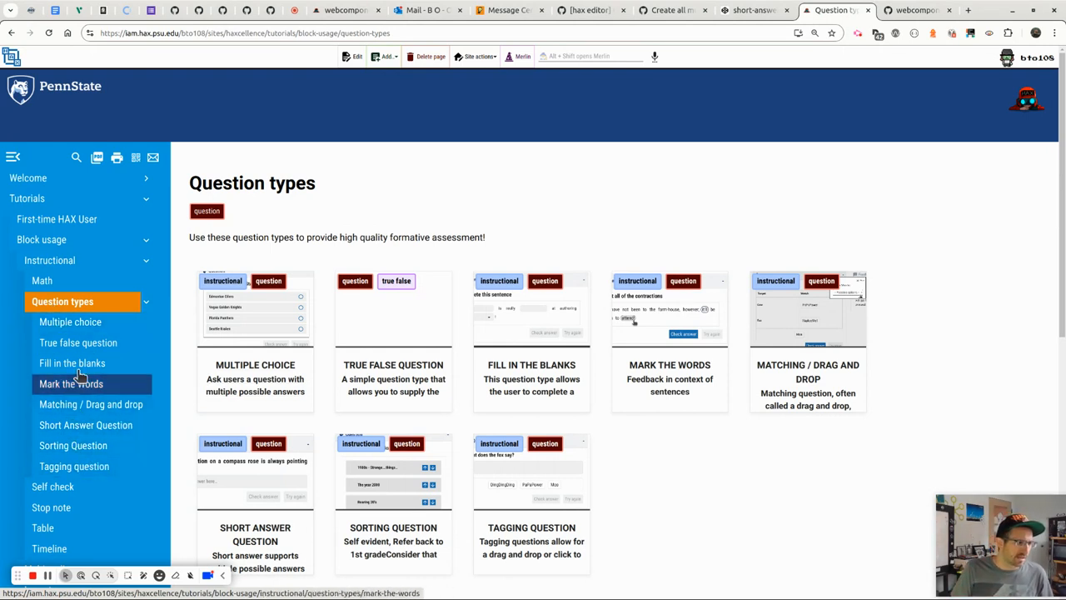
left_click(75, 344)
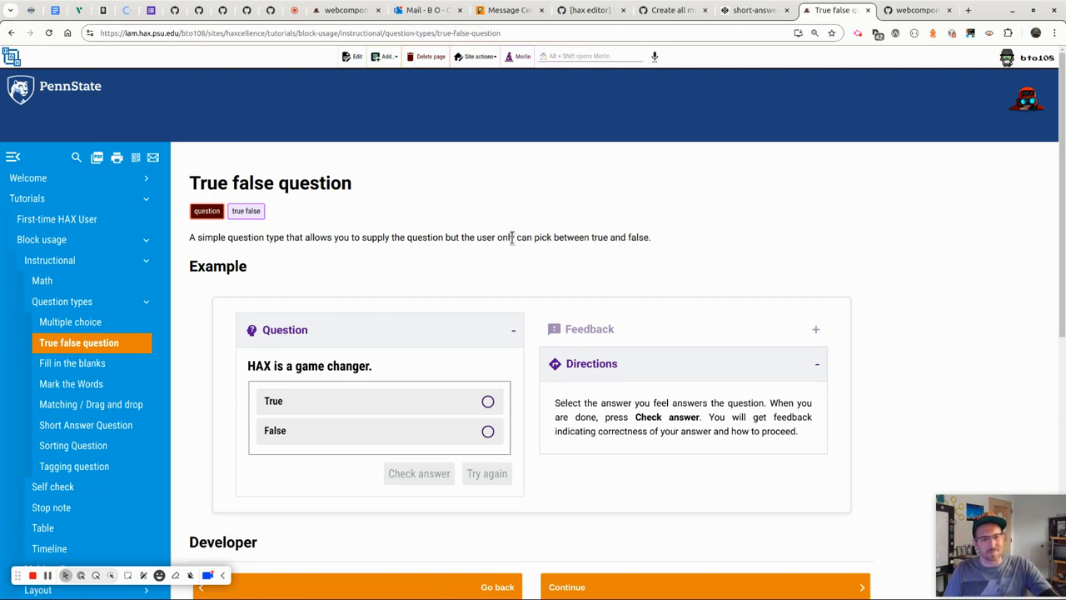
Step: Capture a screenshot of the question half of the example block
key("Print")
left_click_drag(209, 292, 531, 512)
key("Escape")
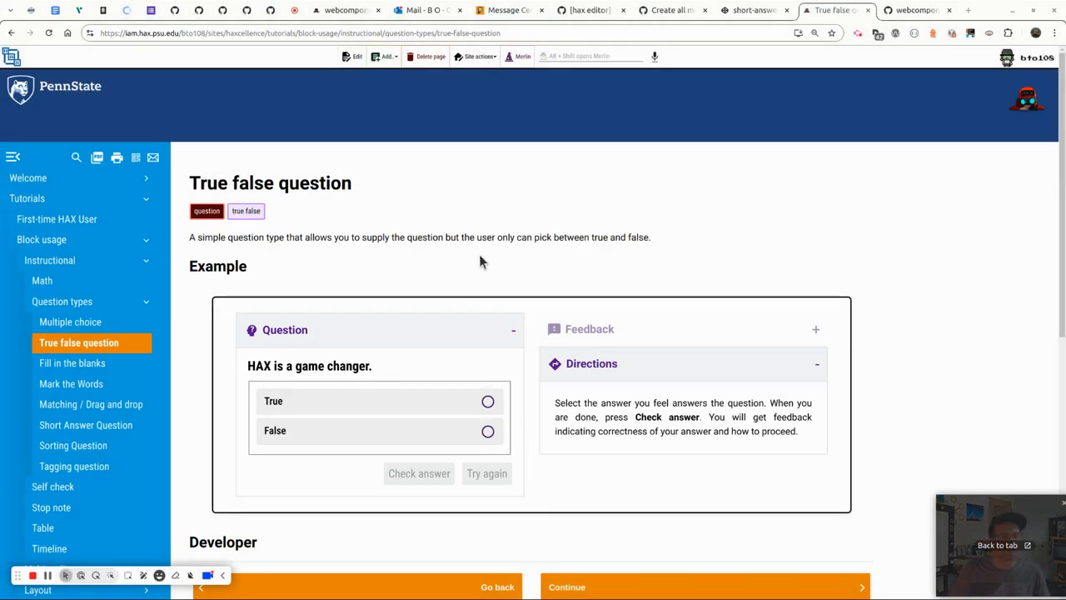
left_click(352, 57)
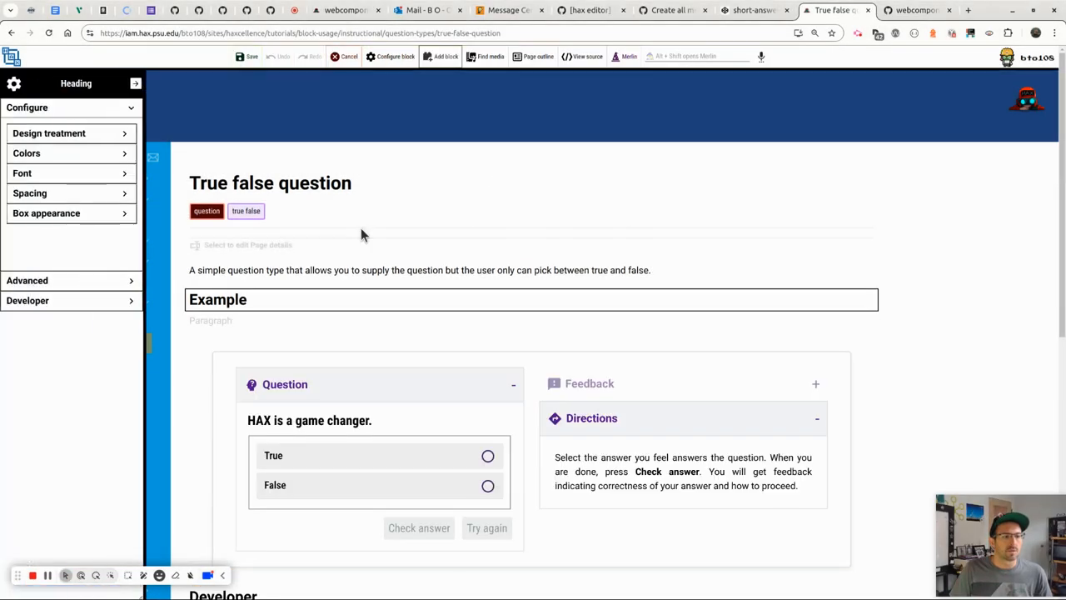
left_click(324, 195)
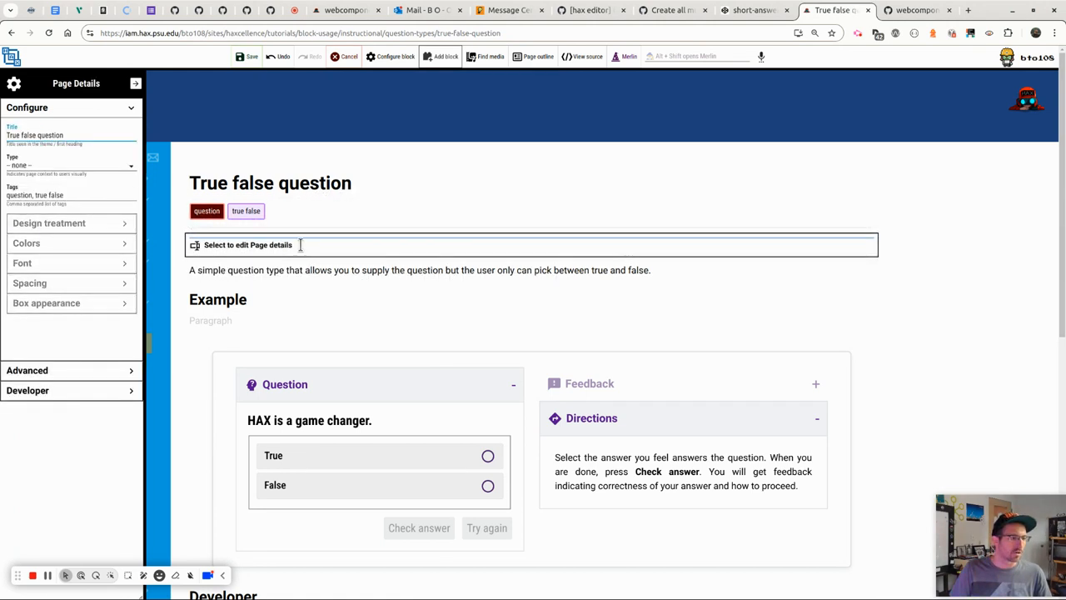
left_click(60, 371)
scroll(59, 358, "down", 2)
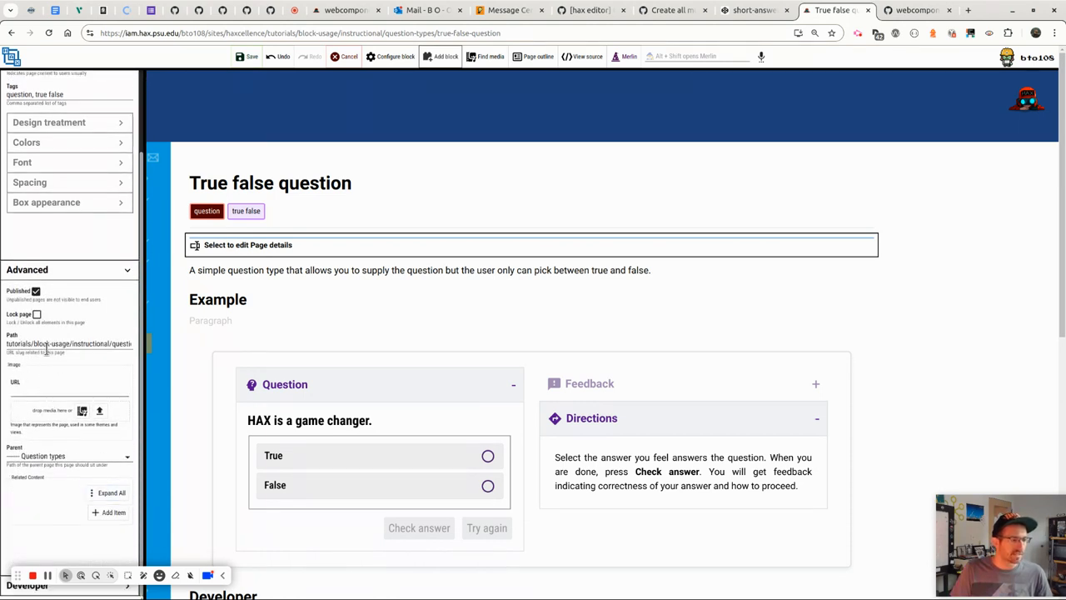
scroll(46, 350, "down", 2)
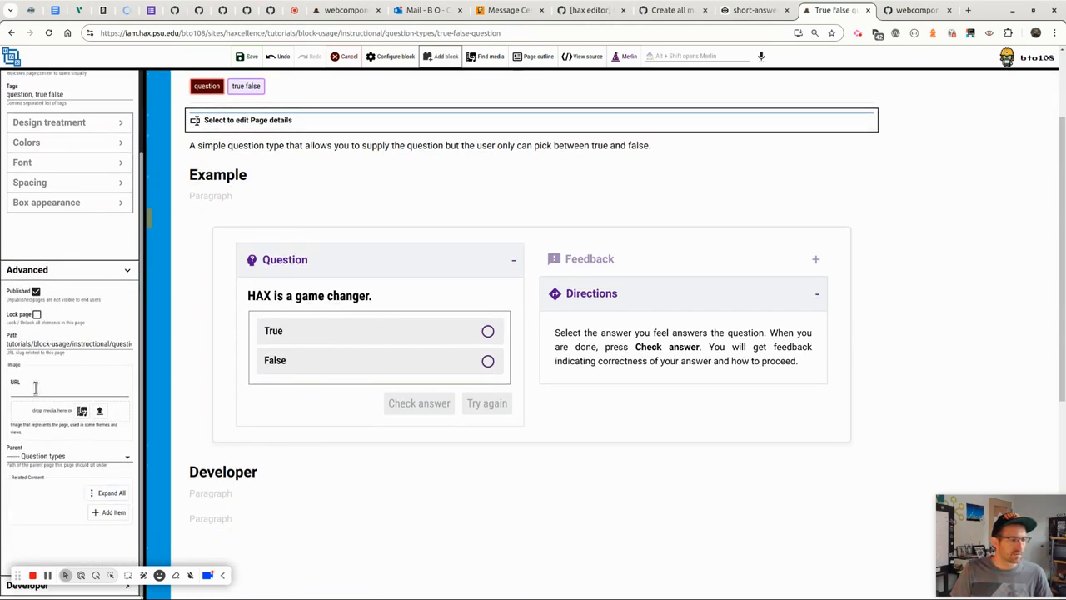
left_click(99, 411)
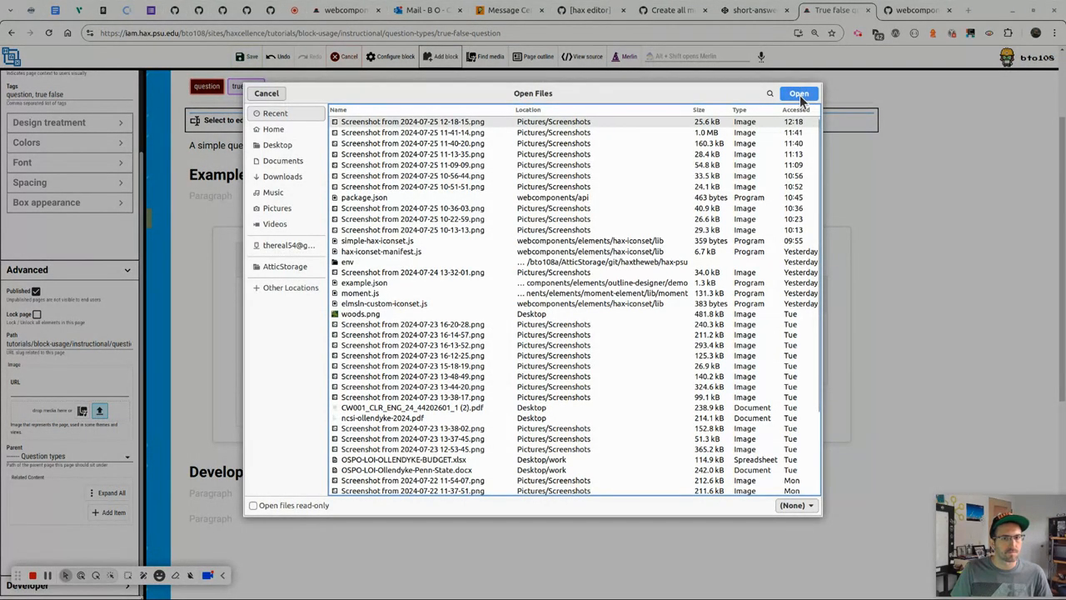
left_click(799, 94)
scroll(424, 409, "up", 2)
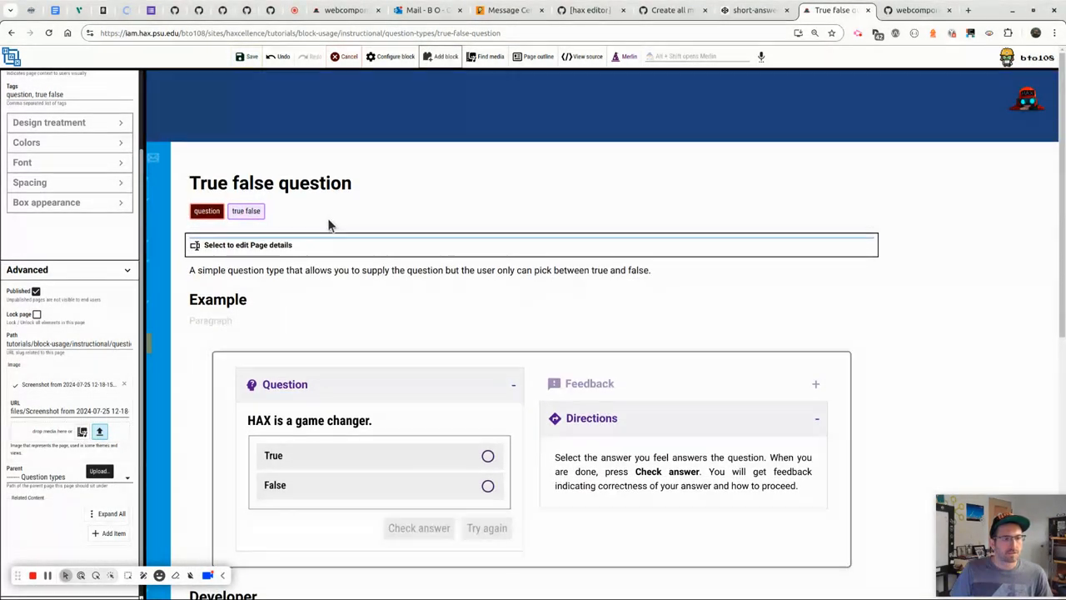
left_click(247, 57)
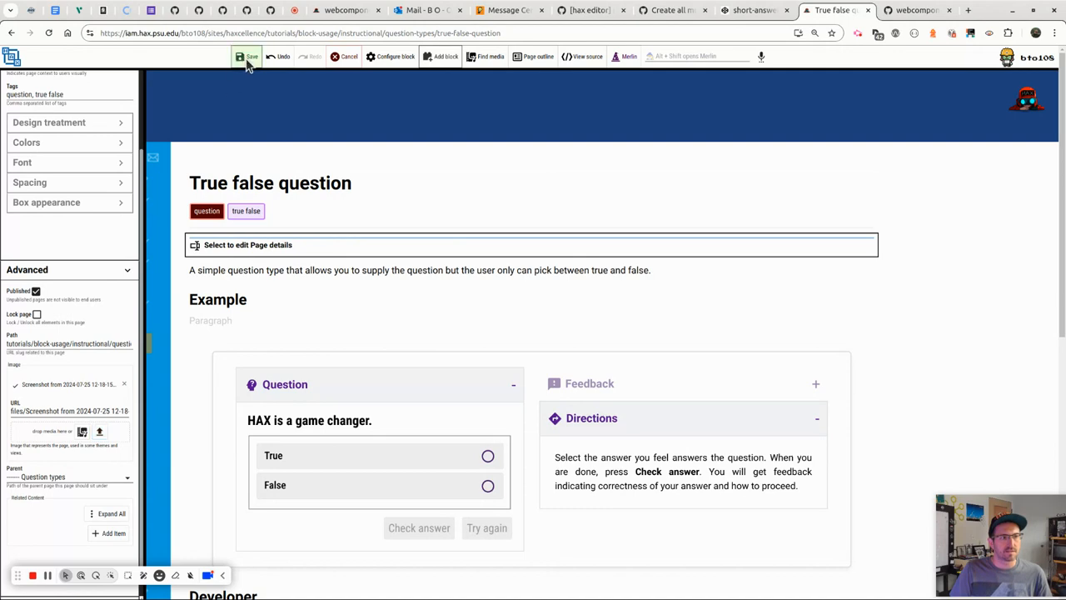
Step: Open the Question types overview, try Pillars as the parent filter of its card collection, and discard the edit
left_click(86, 307)
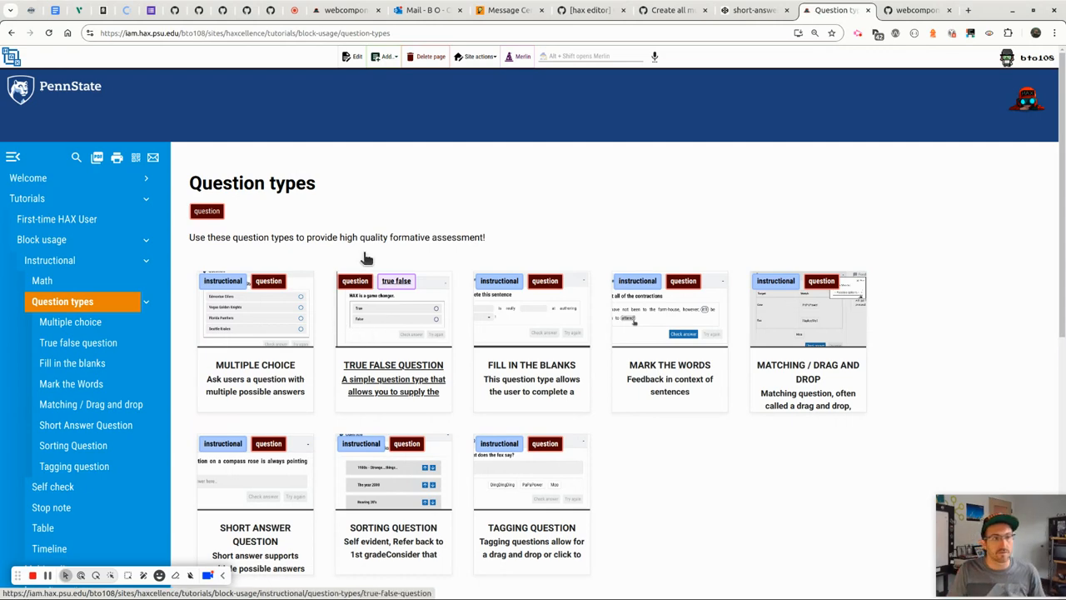
left_click(351, 58)
left_click(464, 362)
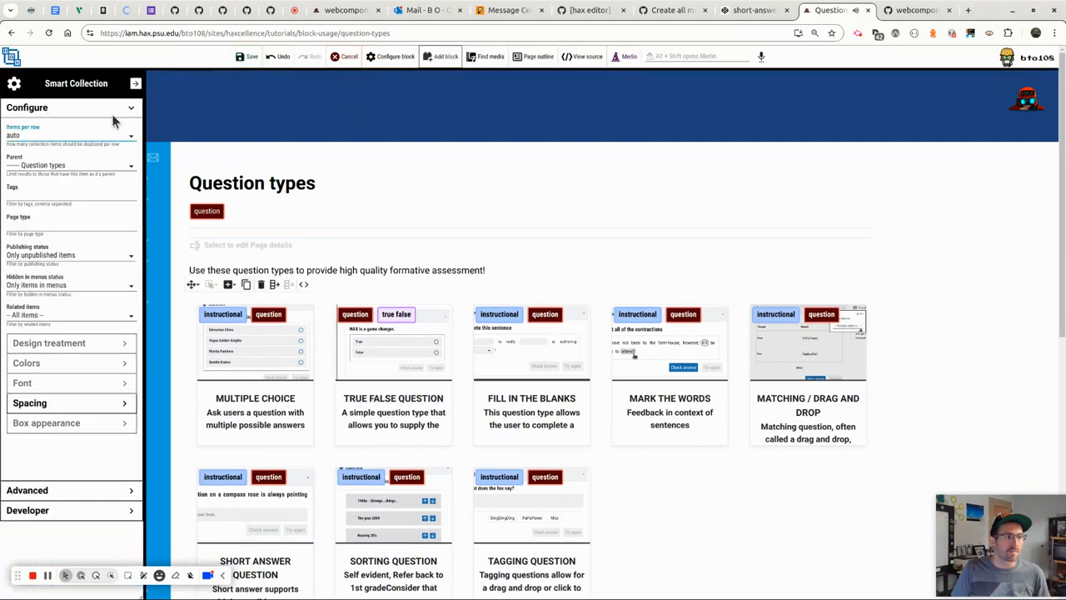
left_click(88, 166)
scroll(88, 196, "up", 1)
scroll(88, 204, "down", 5)
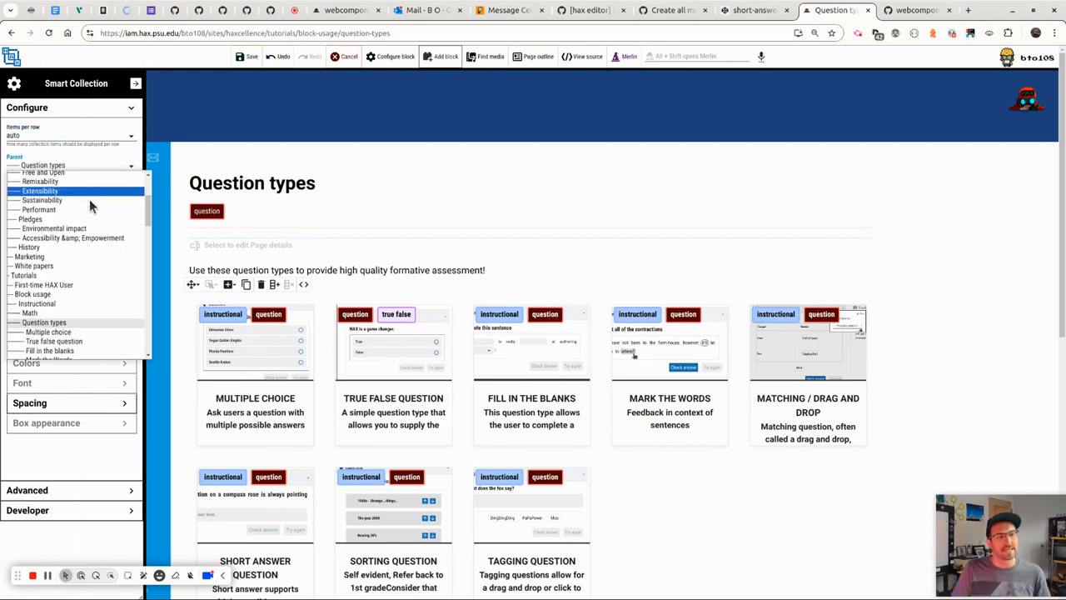
scroll(149, 218, "down", 3)
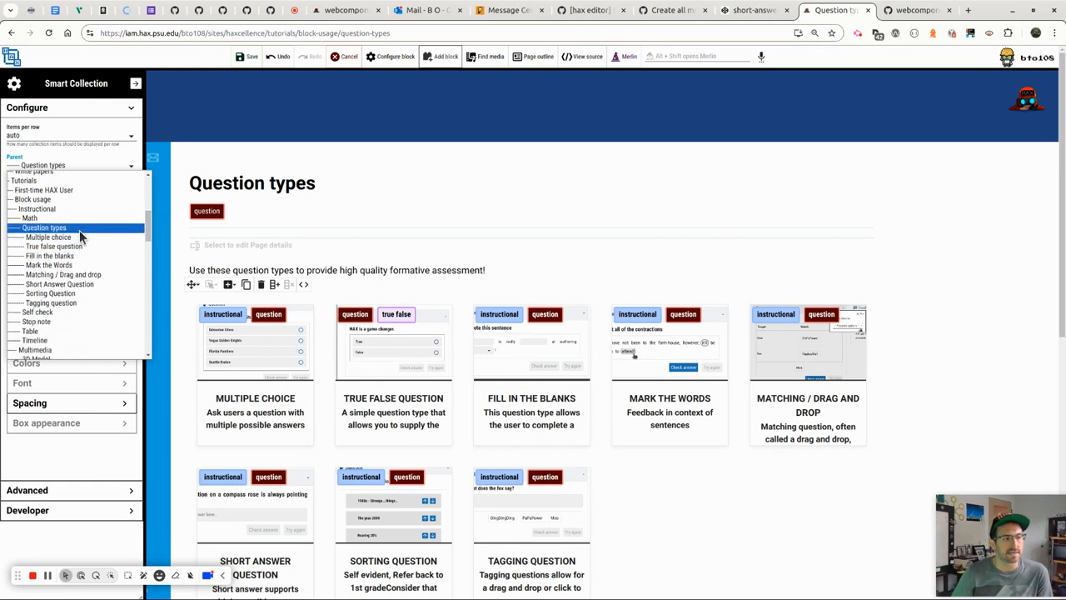
scroll(149, 225, "up", 5)
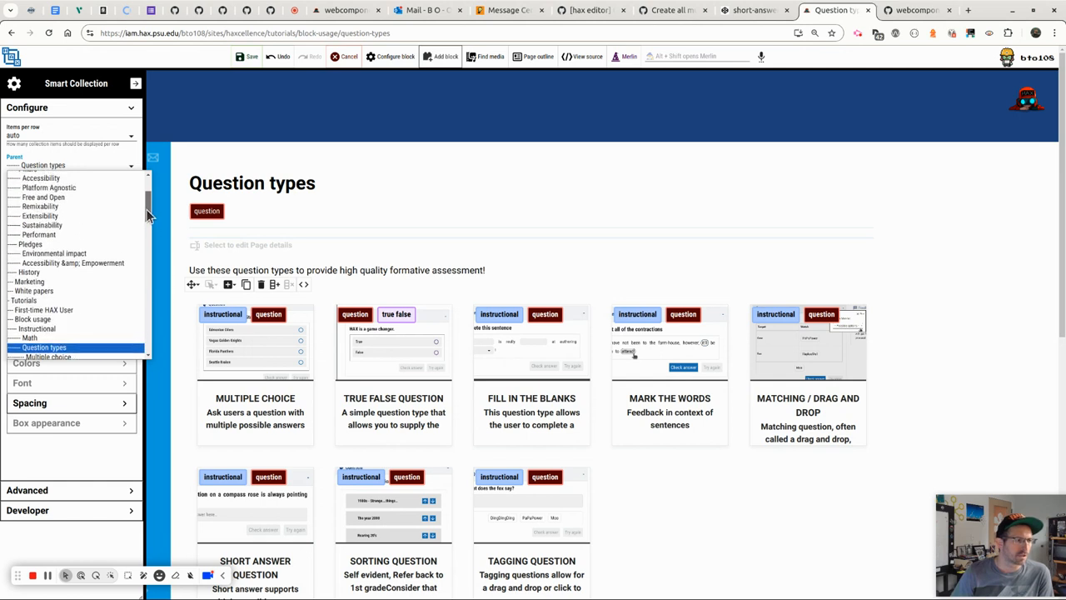
left_click(89, 209)
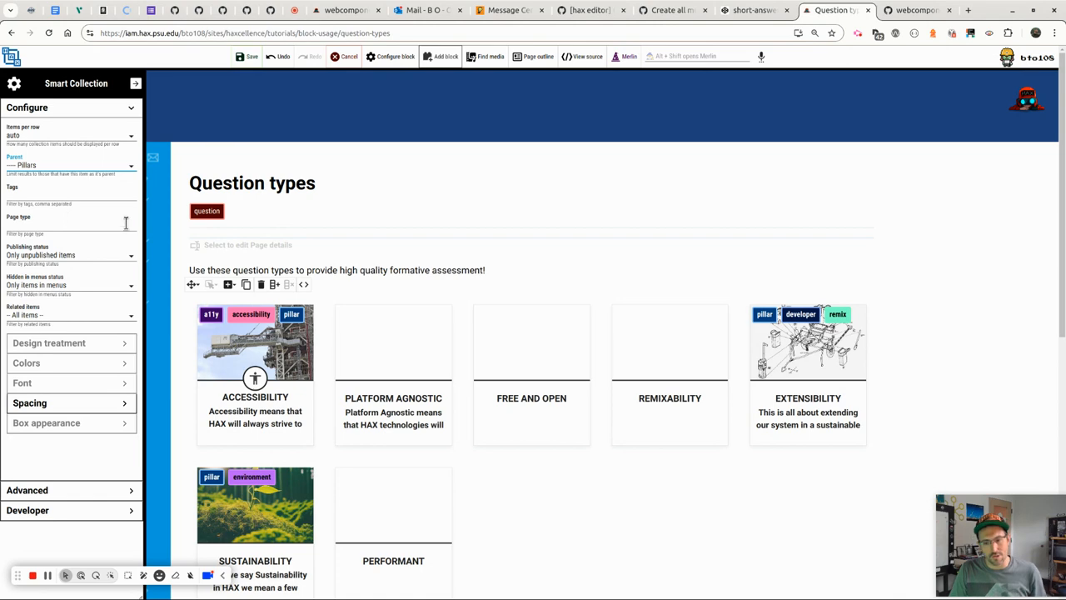
left_click(341, 59)
left_click(614, 111)
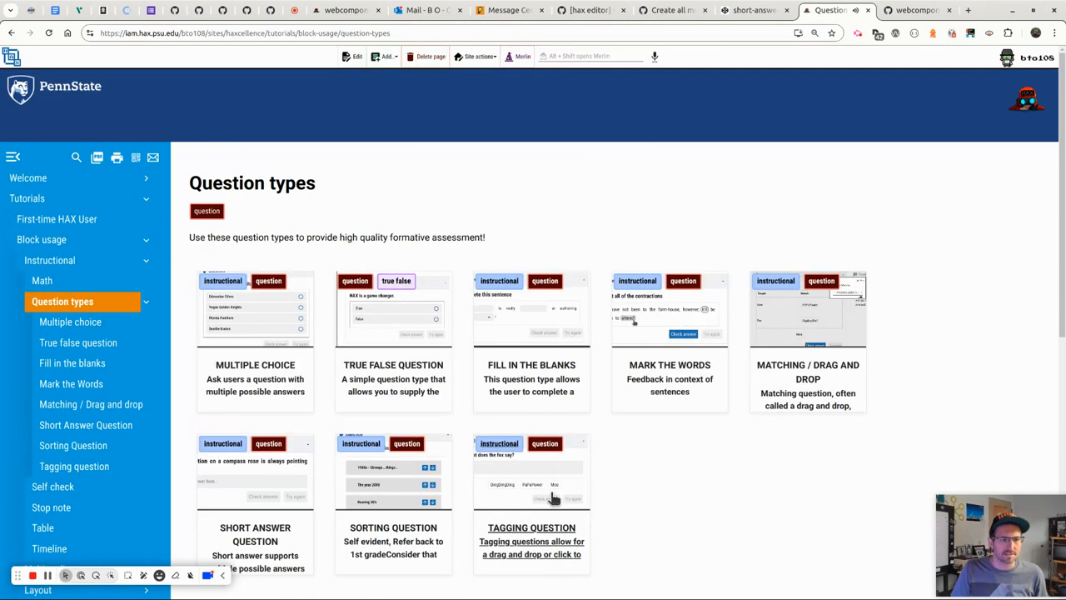
Step: Open the Fill in the blanks page and copy the three-item link list under its Developer heading
scroll(571, 326, "down", 1)
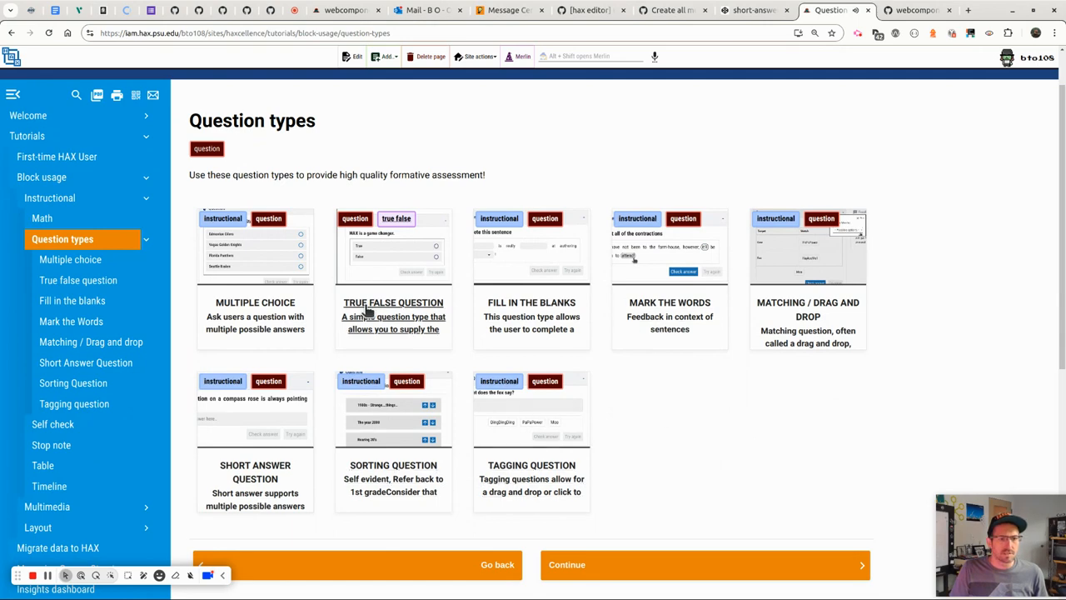
left_click(547, 329)
scroll(292, 244, "down", 2)
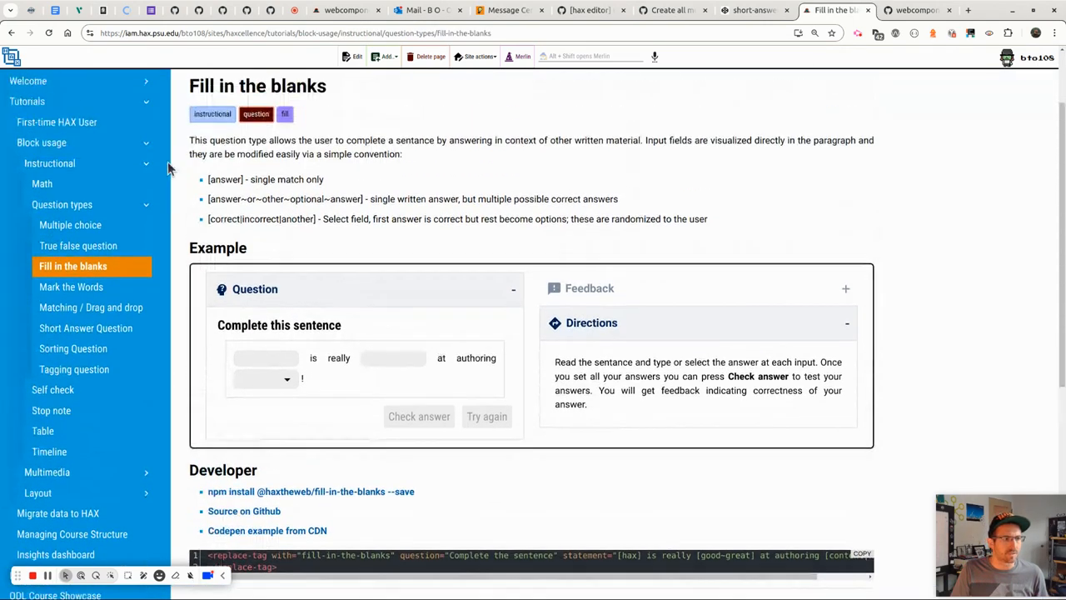
scroll(584, 238, "down", 3)
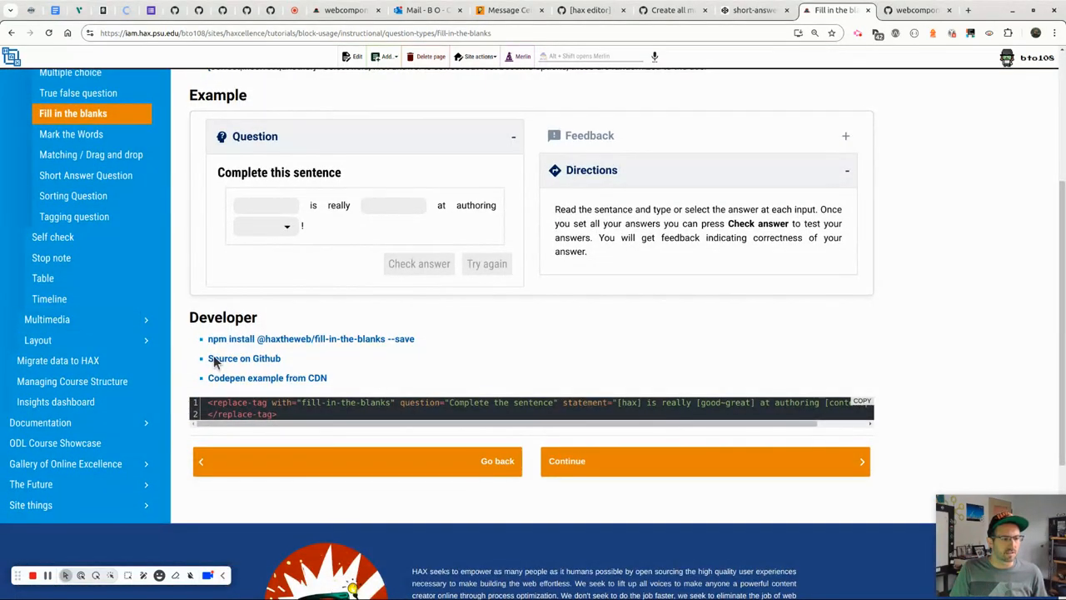
left_click_drag(377, 387, 256, 348)
key("ctrl+c")
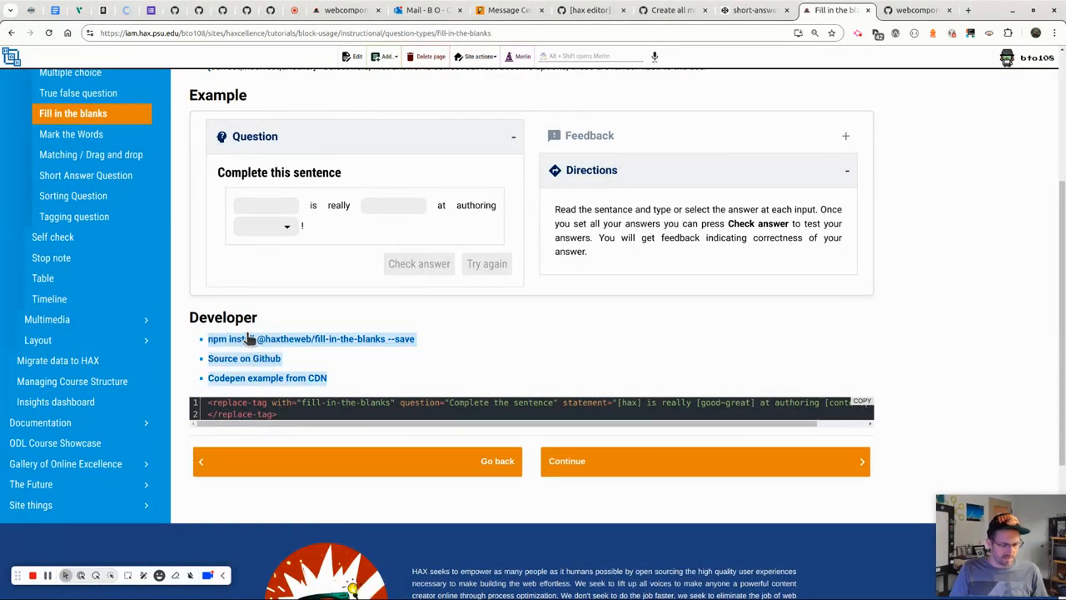
Step: Return to the True false question page, start editing it, and paste the copied link list under the Developer heading
scroll(474, 343, "up", 1)
scroll(467, 317, "up", 2)
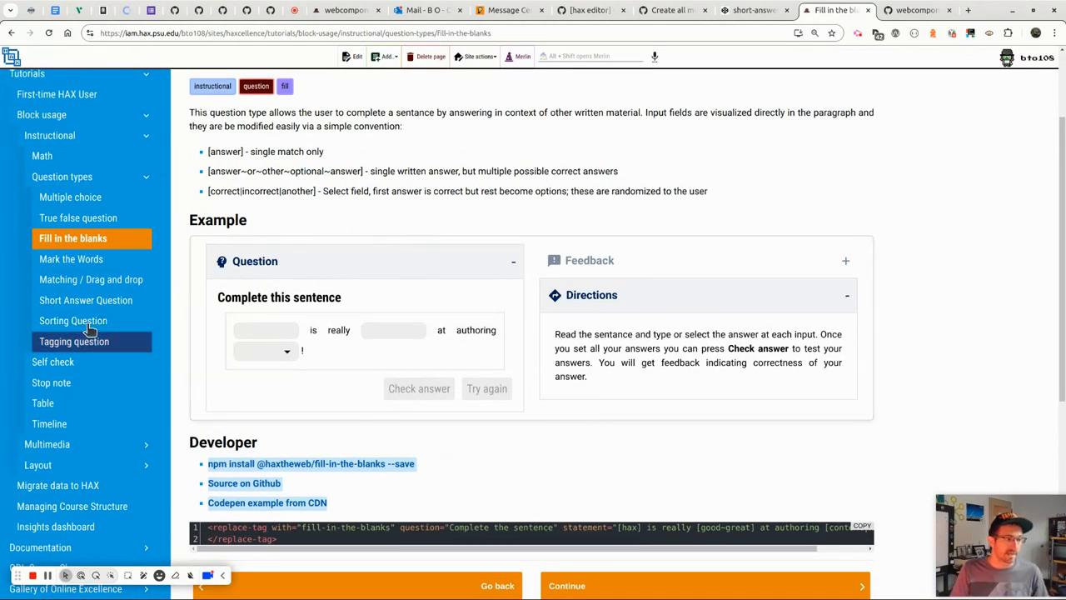
left_click(73, 218)
left_click(356, 64)
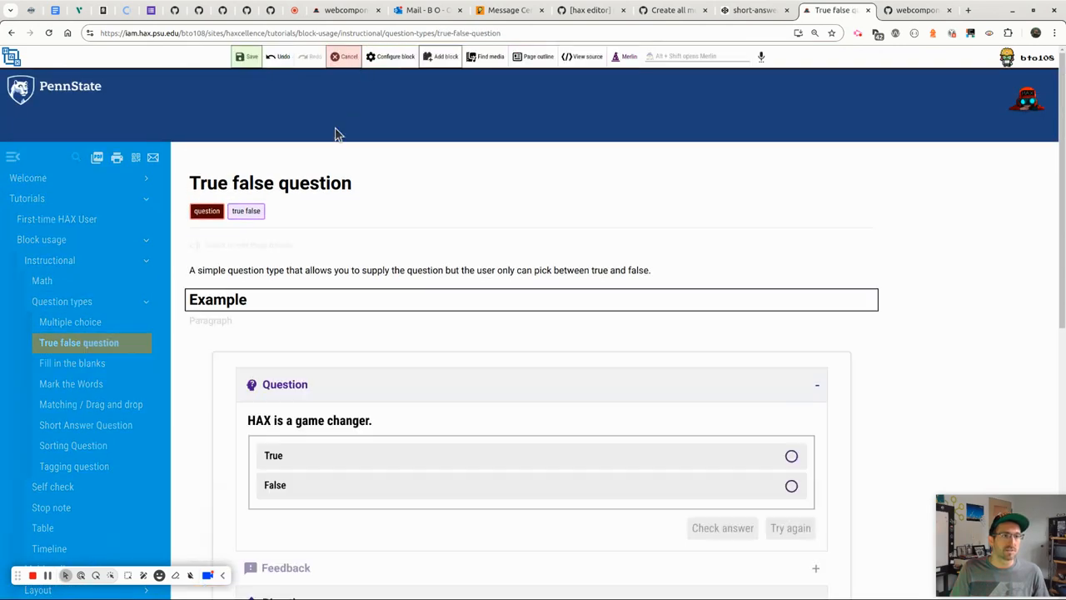
scroll(322, 179, "down", 2)
left_click(241, 434)
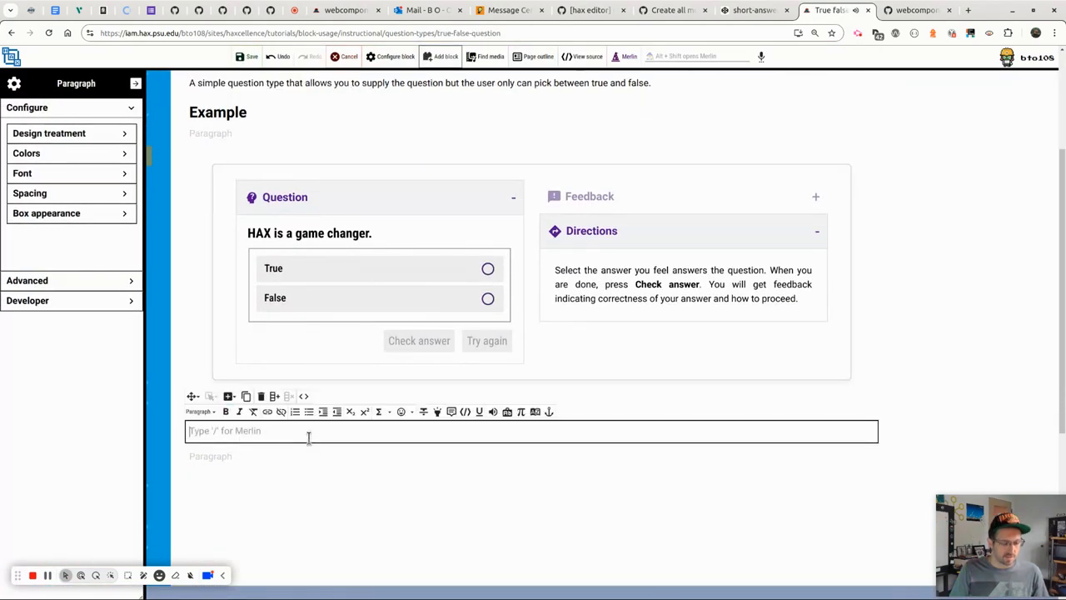
key("ctrl+v")
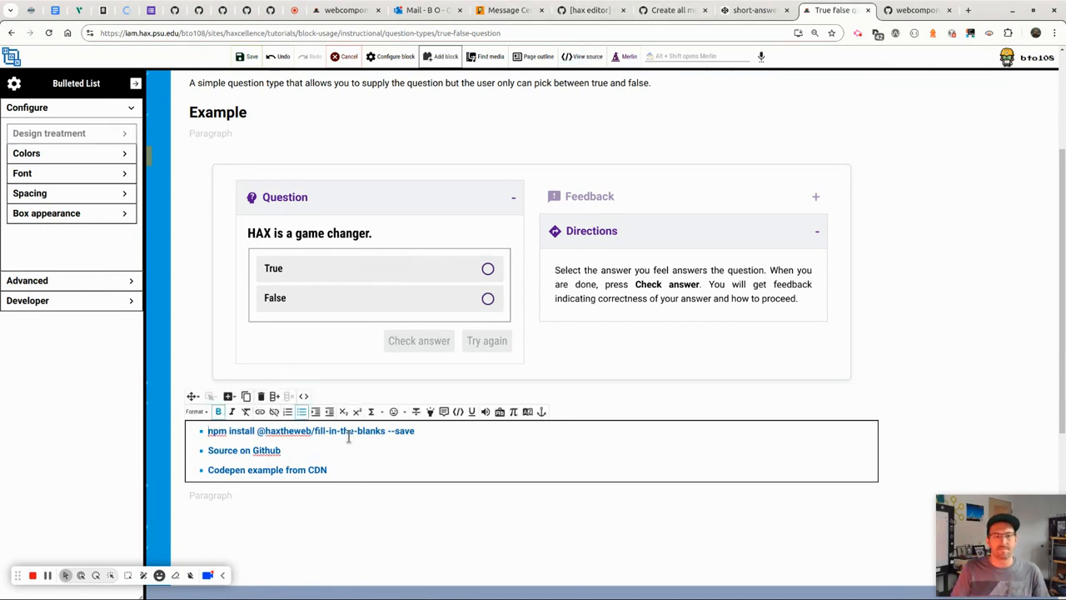
Step: Switch to the GitHub webcomponents repository, open true-false-question.js in the multiple-choice element's lib folder, and copy its address
left_click(903, 12)
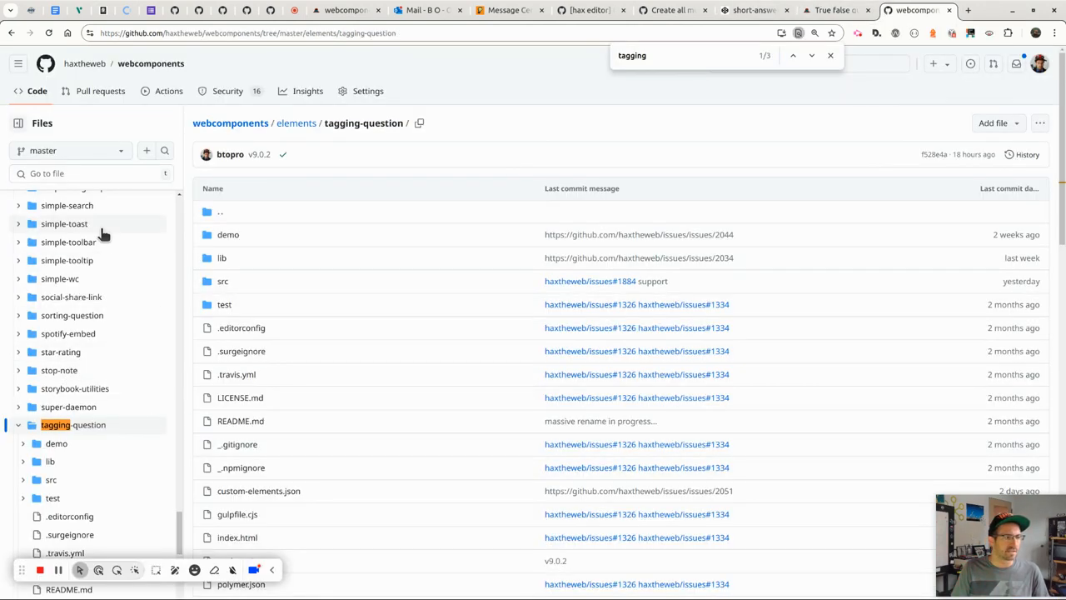
key("ctrl+f")
type("m")
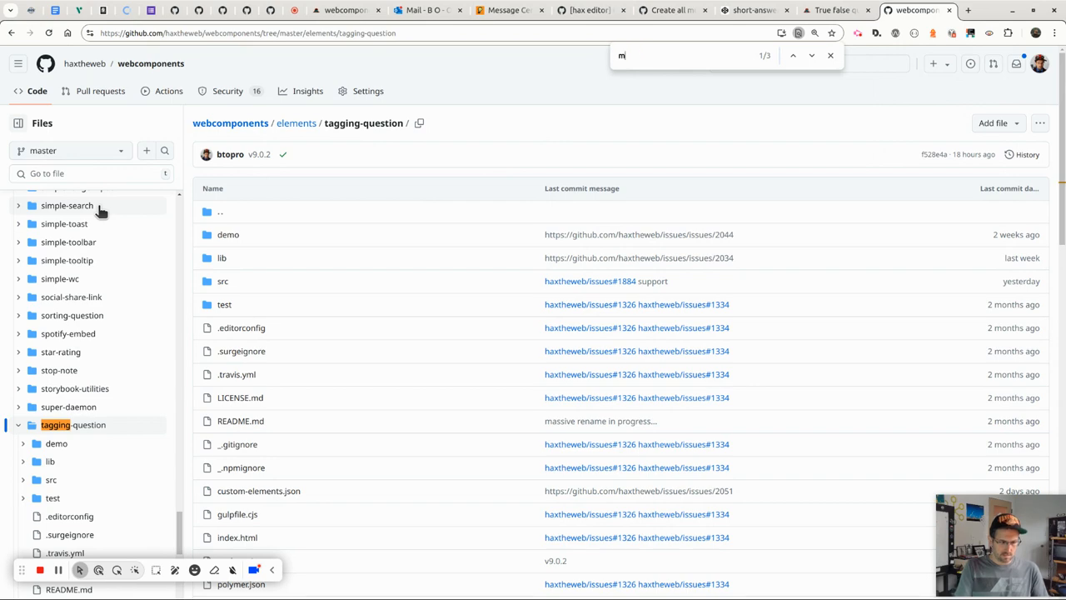
type("ultiple-choice")
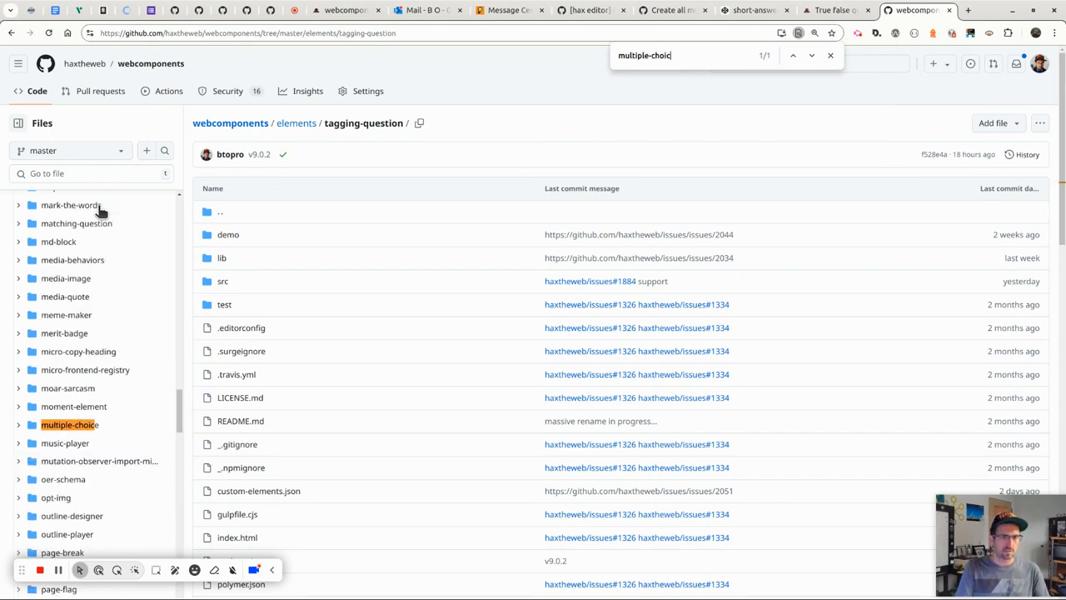
left_click(89, 426)
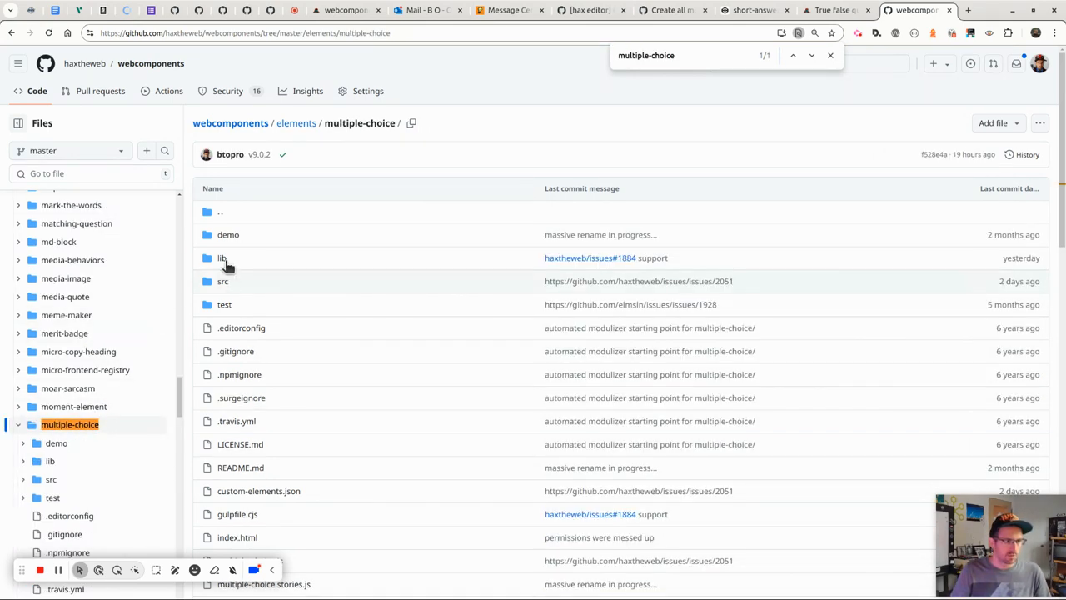
left_click(223, 258)
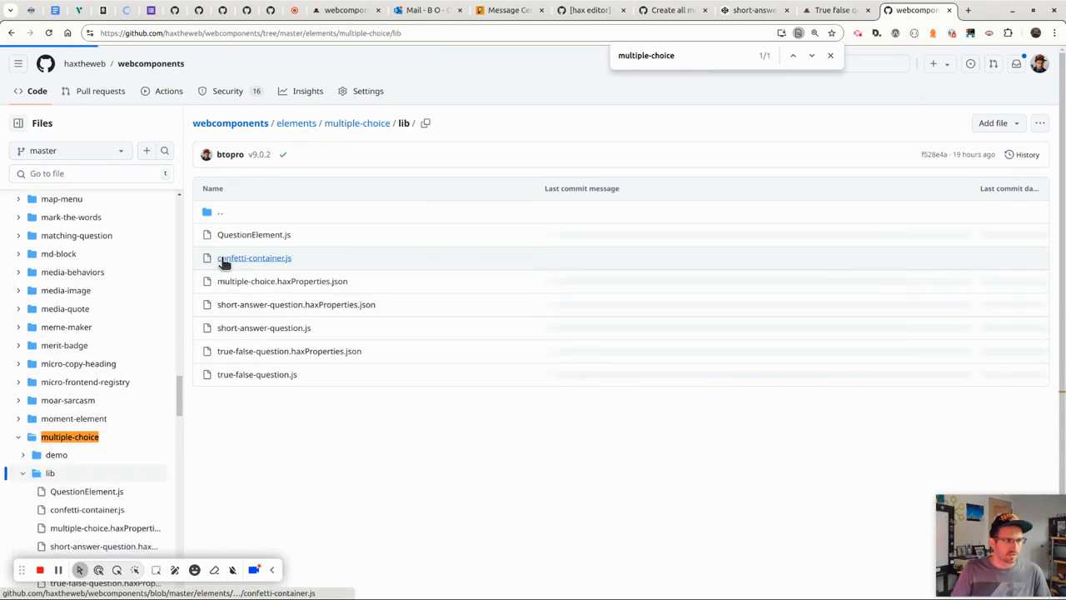
left_click(255, 377)
left_click(400, 33)
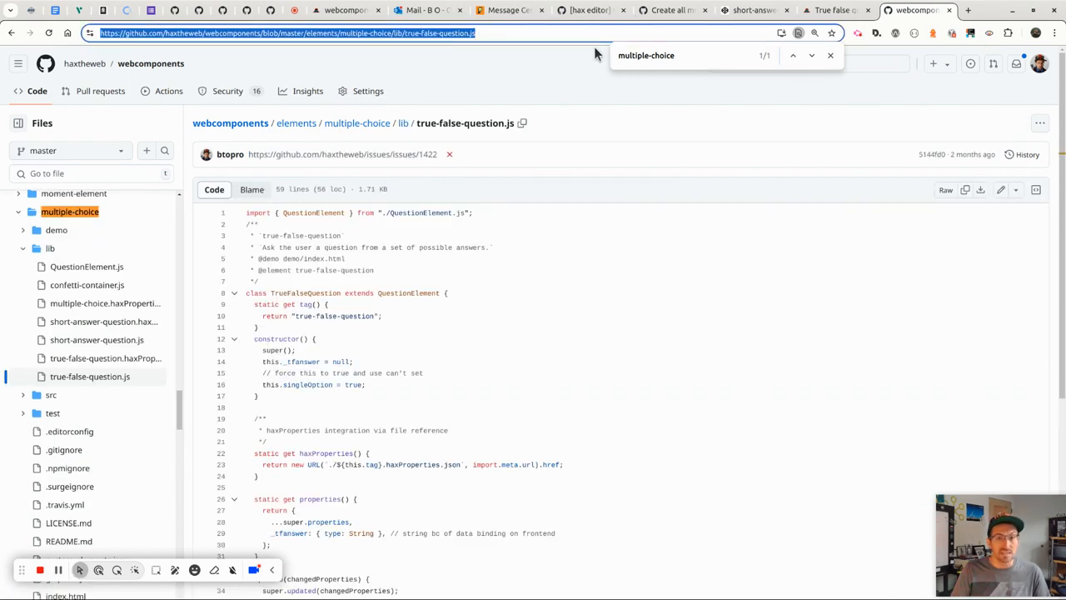
Step: Return to the True false question page and replace the "Source on Github" link's URL with the copied true-false-question.js address
left_click(750, 10)
left_click(658, 10)
left_click(598, 9)
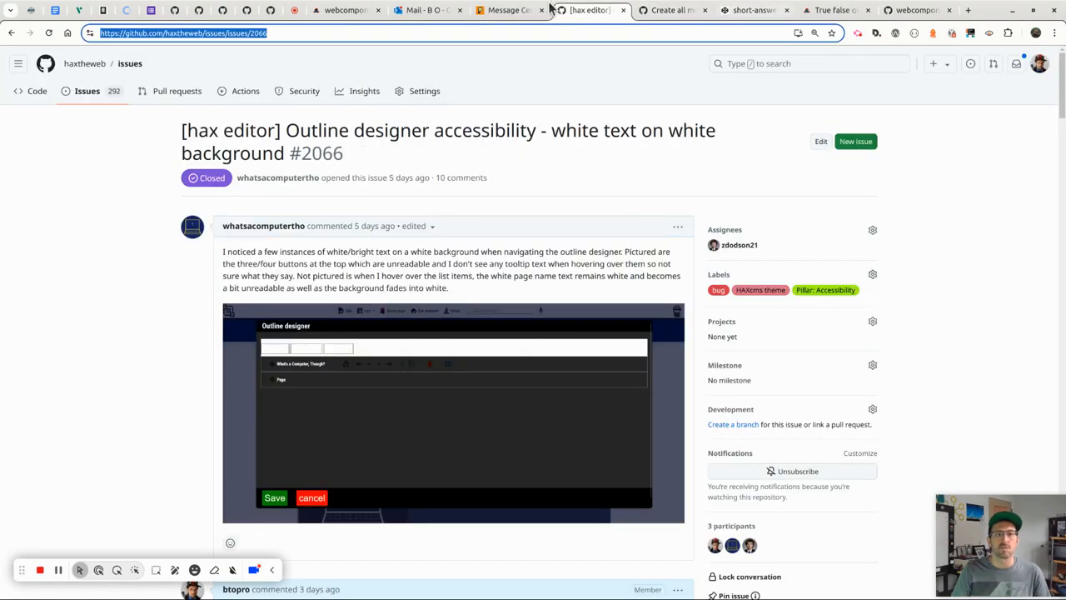
left_click(833, 10)
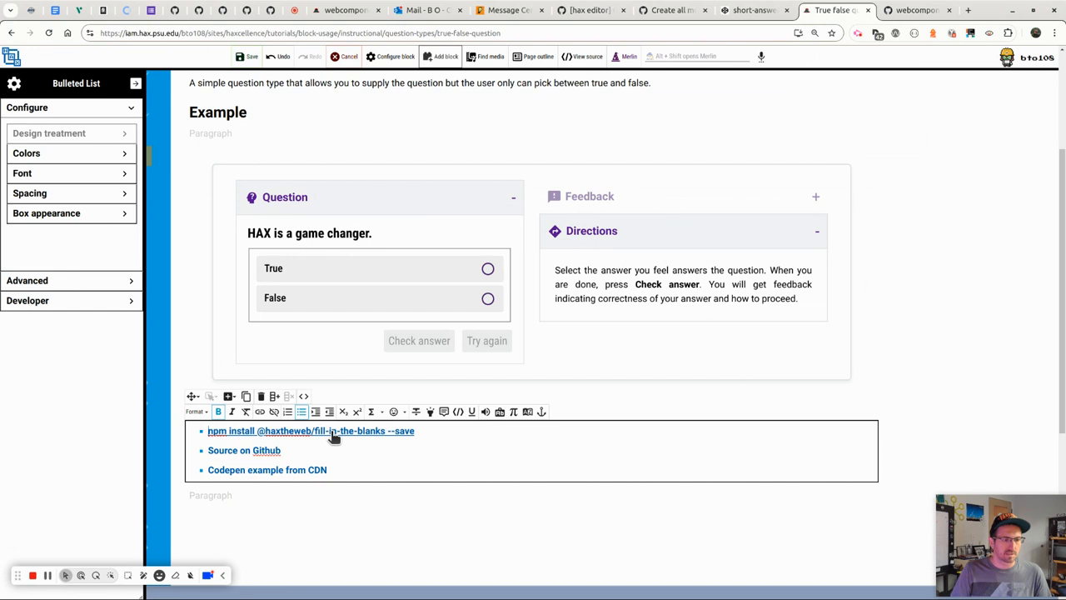
left_click(241, 454)
key("ctrl+a")
key("ctrl+v")
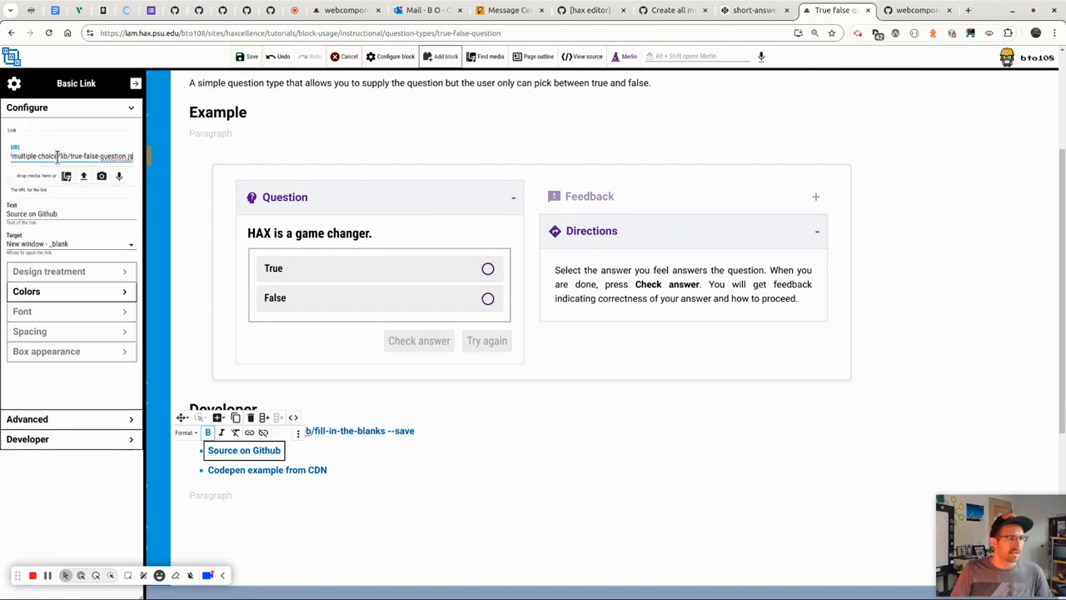
left_click(353, 431)
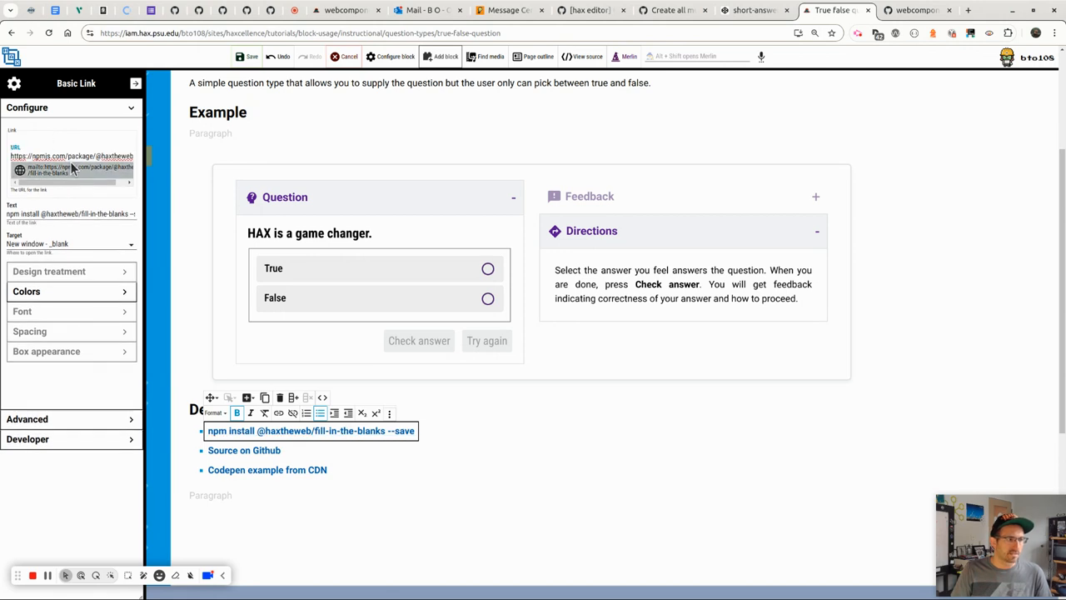
left_click_drag(80, 214, 128, 215)
key("BackSpace")
key("BackSpace")
key("BackSpace")
type("multiple-choice")
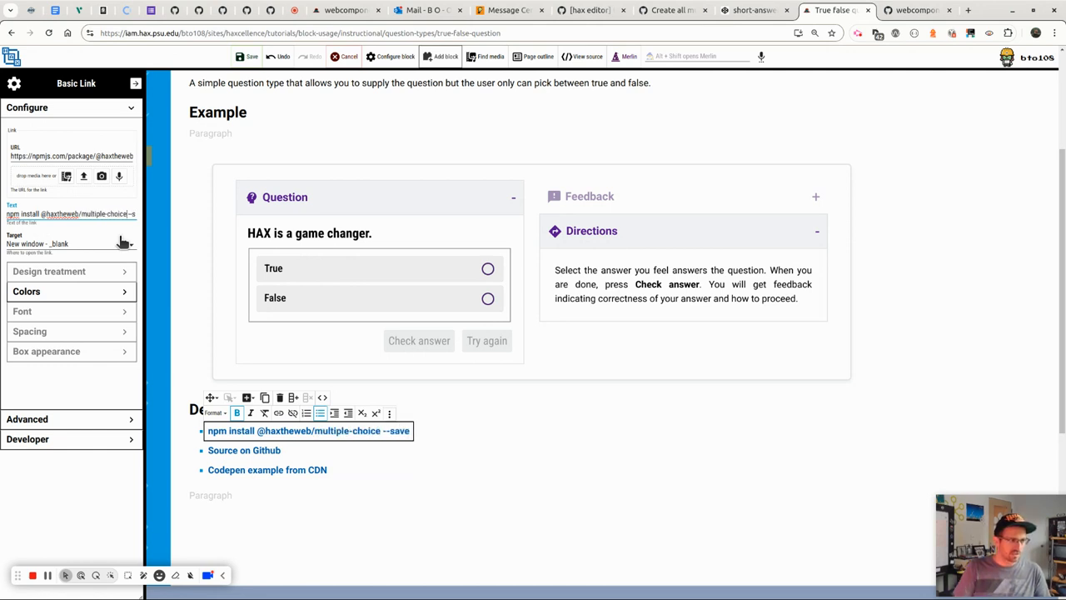
Step: Copy "multiple-choice" from the npm link's text and use it to replace the package name at the end of the link's URL
left_click_drag(128, 214, 82, 213)
key("ctrl+c")
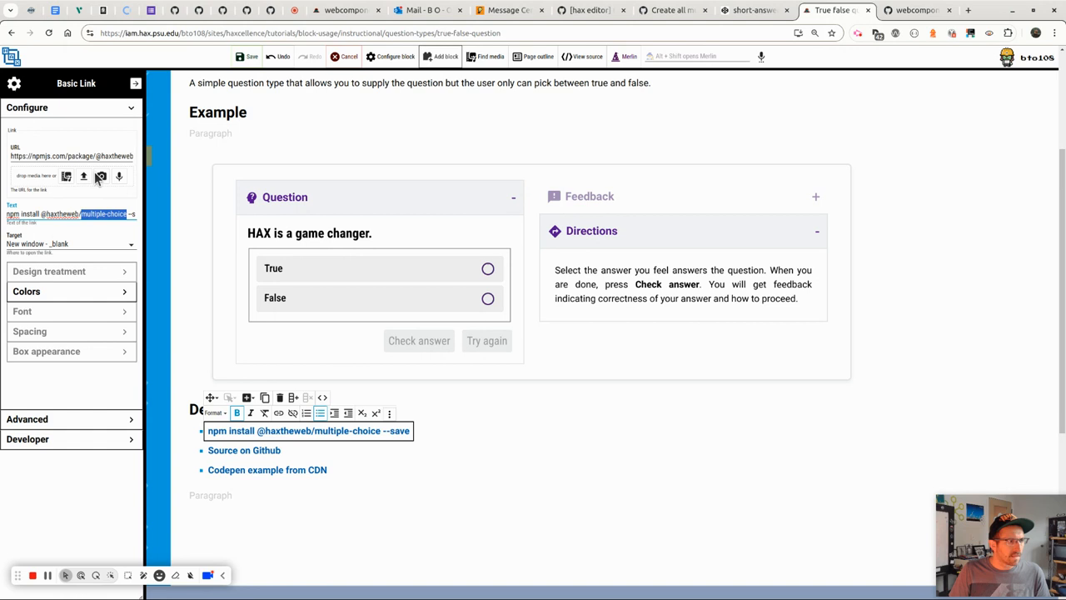
left_click(95, 156)
key("ctrl+a")
key("Down")
key("BackSpace")
key("BackSpace")
key("BackSpace")
key("BackSpace")
key("BackSpace")
key("BackSpace")
key("BackSpace")
key("BackSpace")
key("BackSpace")
key("BackSpace")
key("BackSpace")
key("BackSpace")
key("BackSpace")
key("BackSpace")
key("BackSpace")
key("BackSpace")
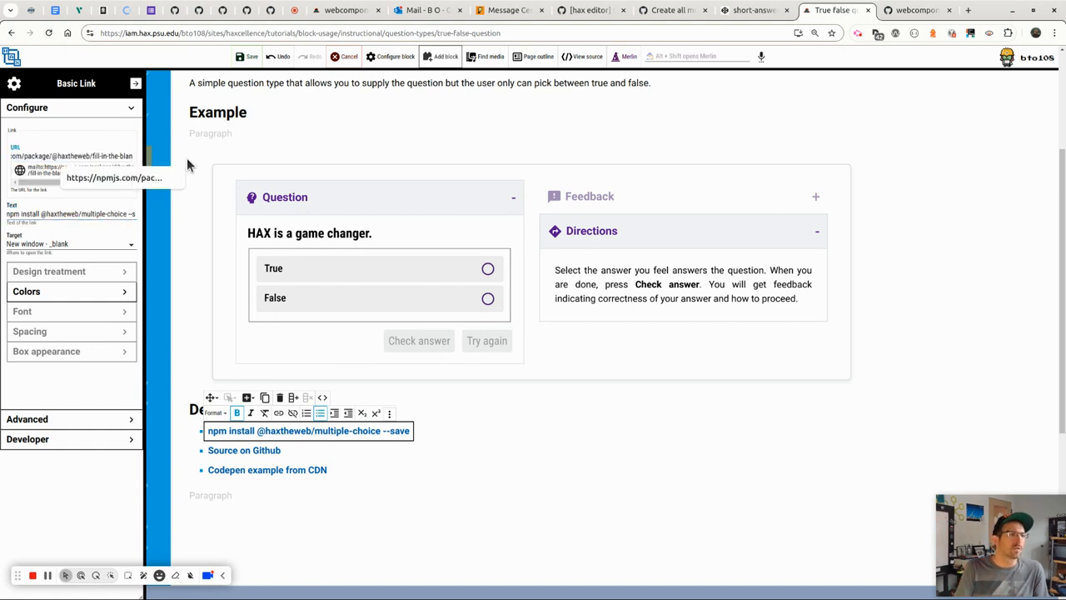
key("BackSpace")
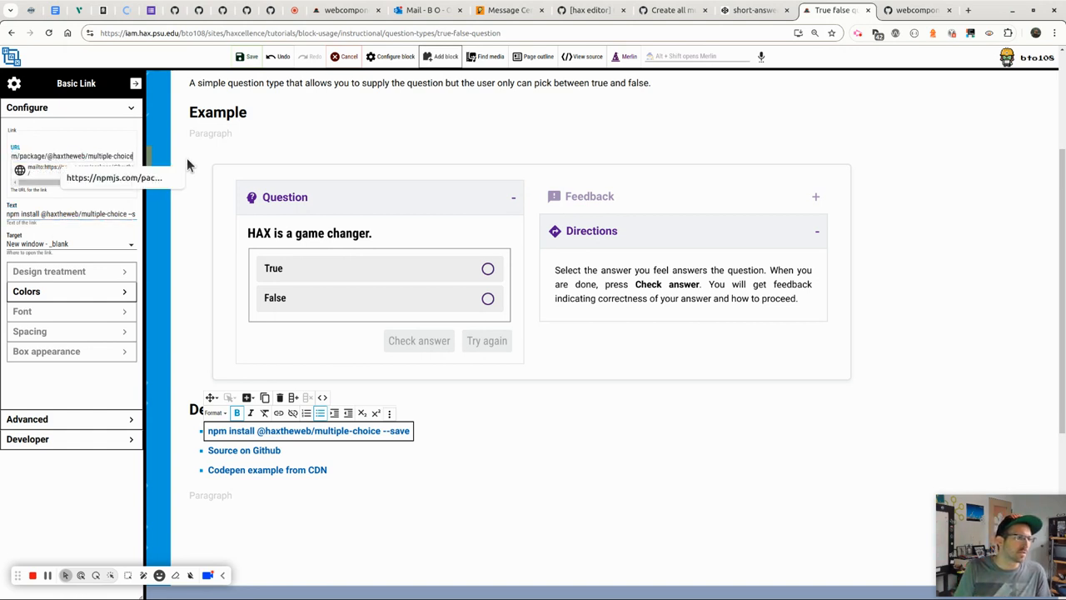
key("ctrl+v")
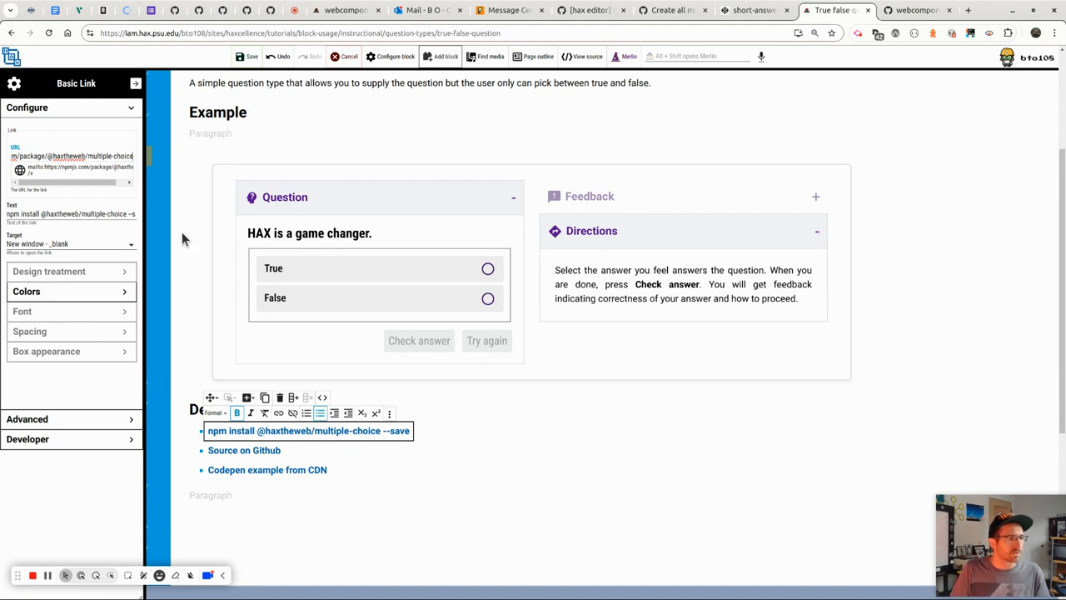
Step: Add "(true-false-question is included in this package)" after the npm install link in the Developer list
left_click(435, 432)
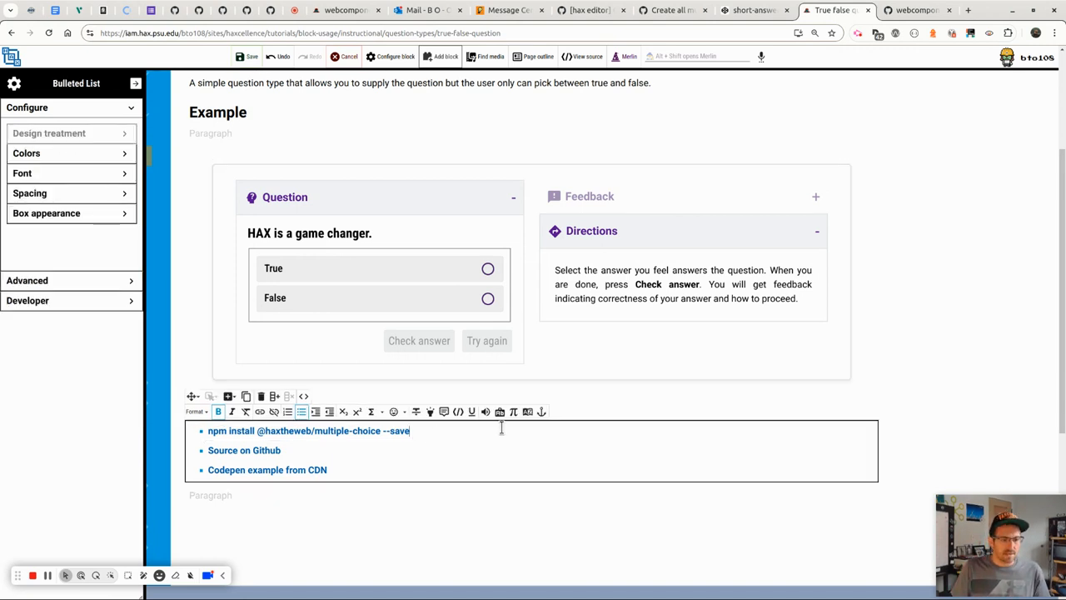
type("(")
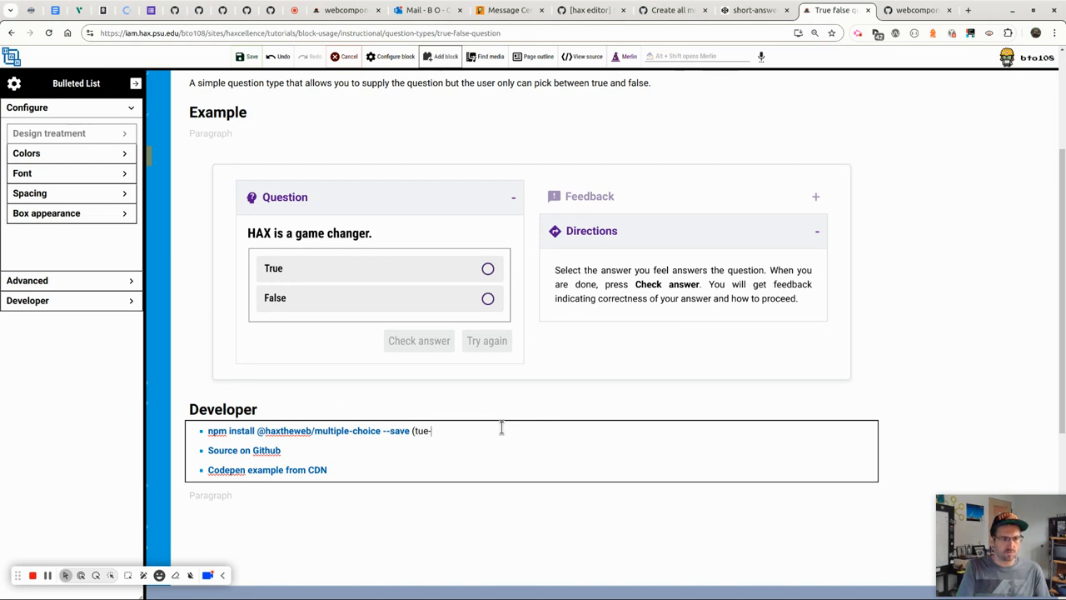
type("true-false-question is incldue")
key("BackSpace")
key("BackSpace")
key("BackSpace")
type("uded in this package")
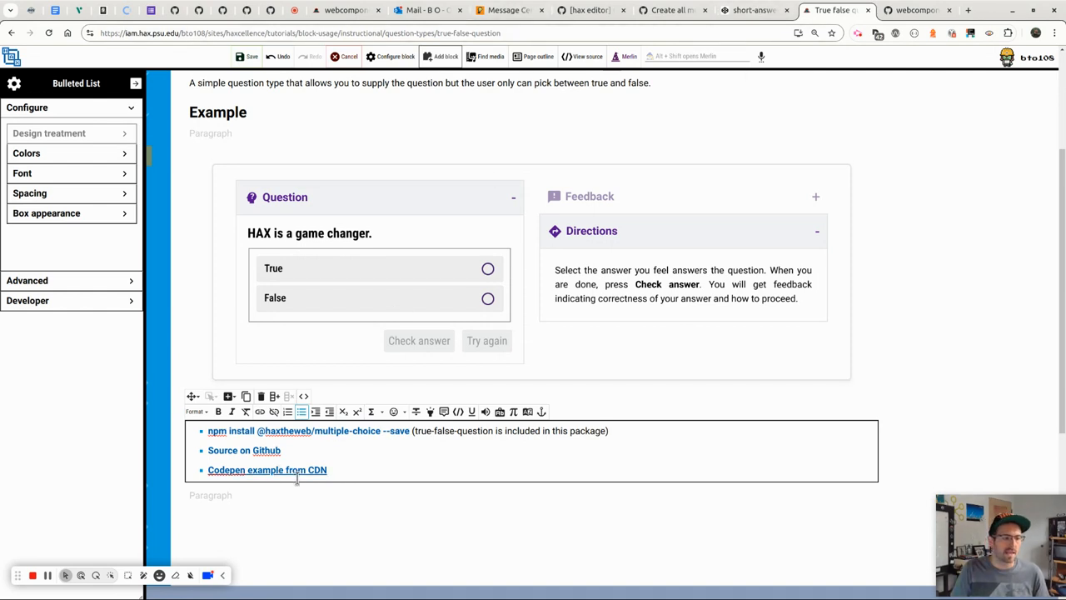
Step: Copy the full true-false-question element markup from the page's HTML source, then return to the block configuration
left_click(590, 353)
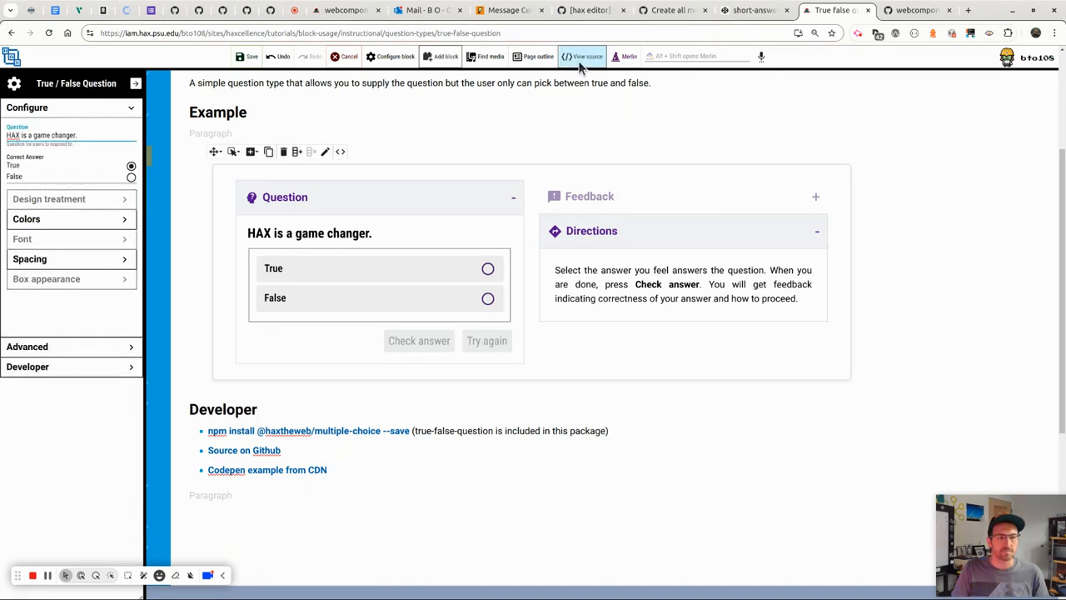
left_click(582, 58)
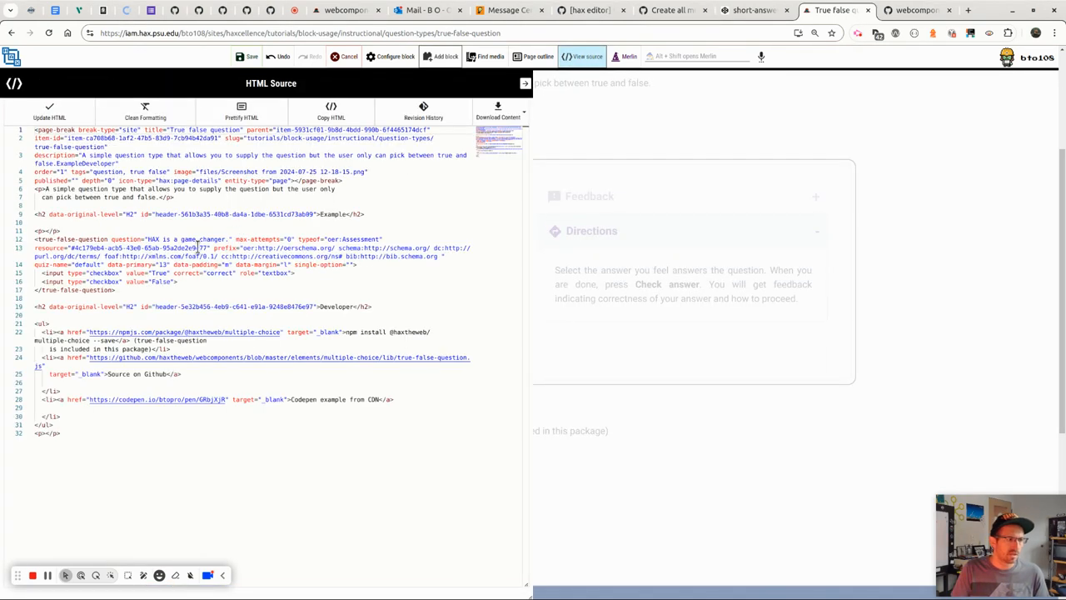
left_click_drag(132, 290, 36, 234)
left_click(100, 247)
left_click(122, 293)
left_click_drag(123, 293, 35, 240)
key("ctrl+c")
left_click(118, 198)
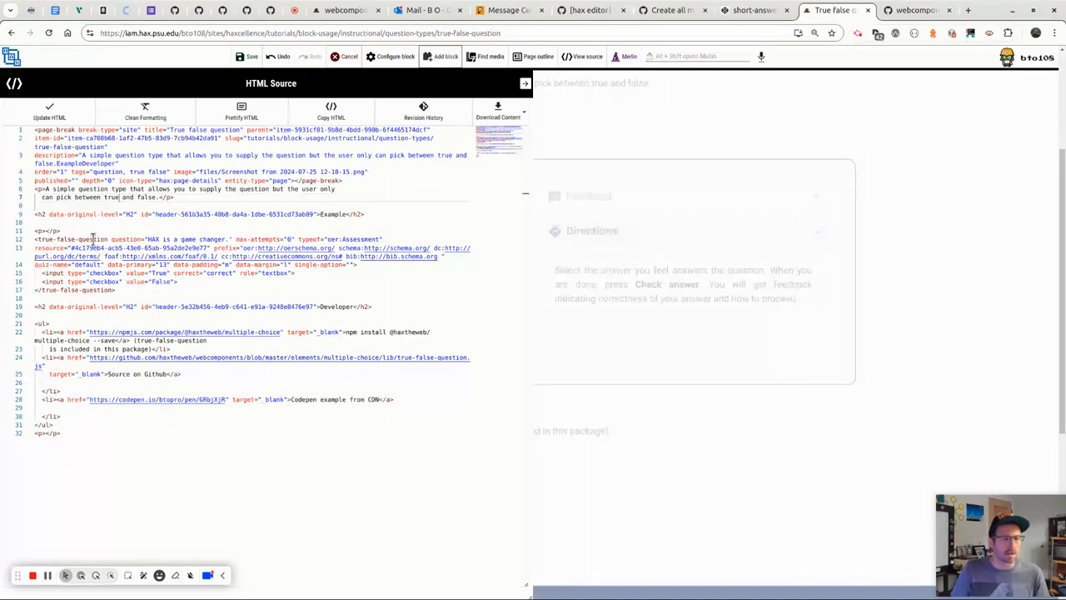
left_click(392, 63)
Step: Switch to the short-answer pen in CodePen, fork it and rename the fork "true-false-question"
left_click(754, 12)
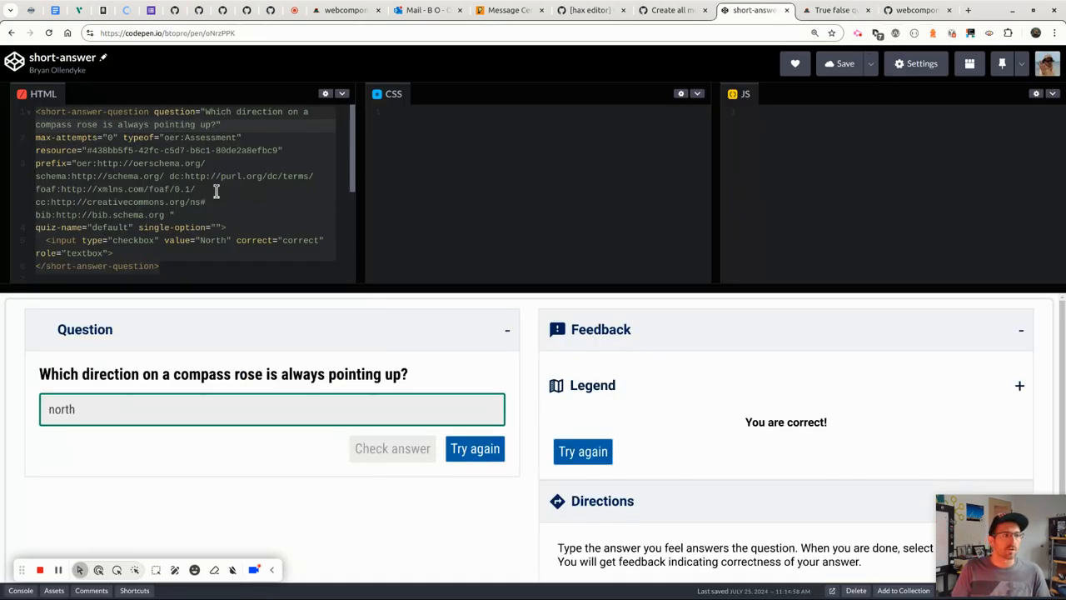
mouse_move(966, 573)
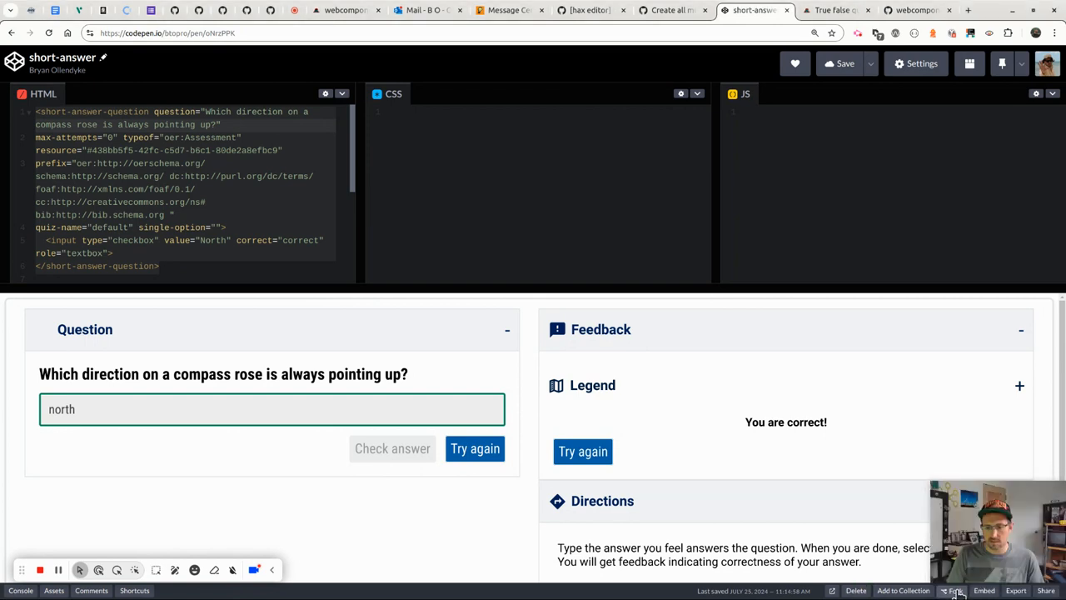
left_click(954, 590)
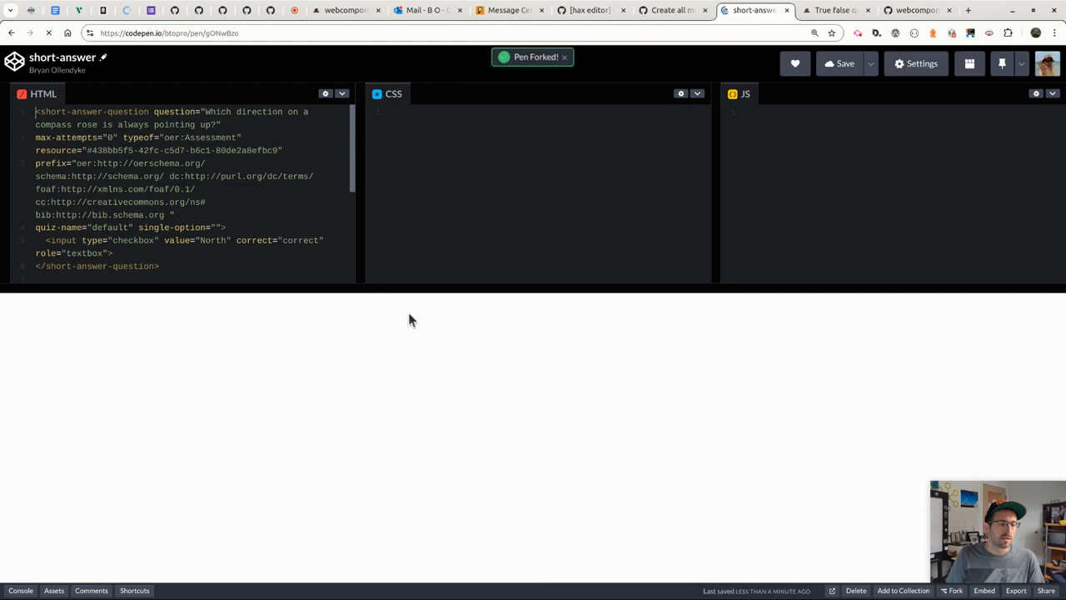
left_click_drag(354, 288, 584, 335)
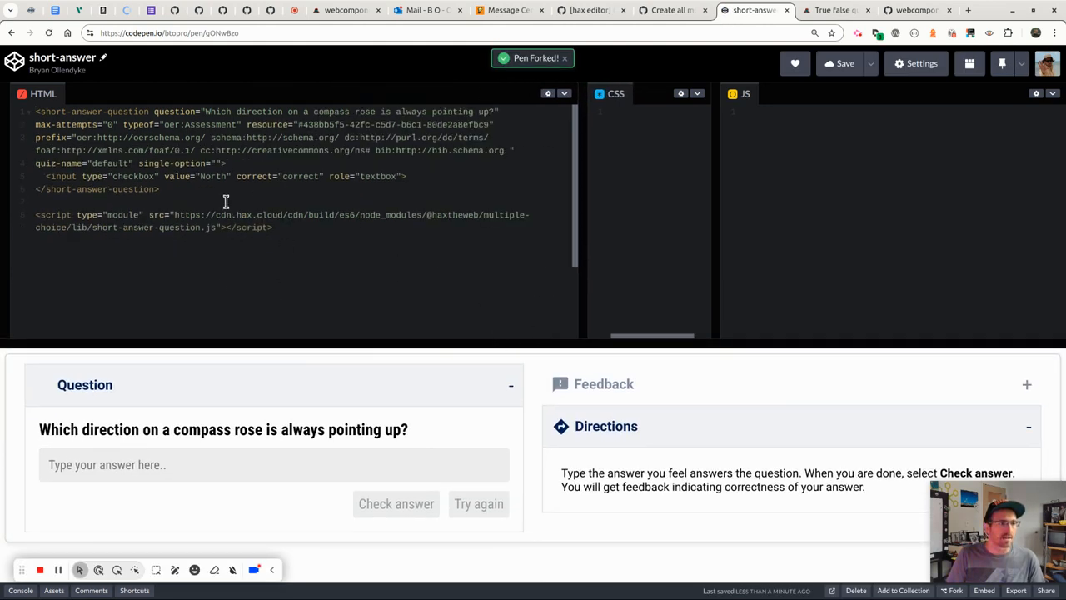
left_click(104, 58)
type("t")
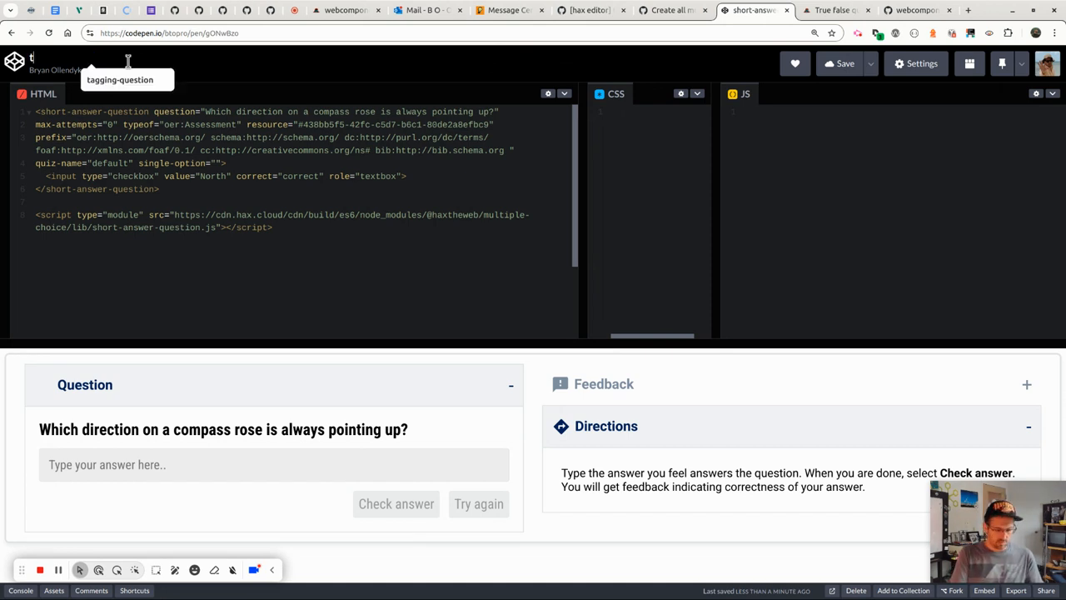
type("rue-false-question")
key("Return")
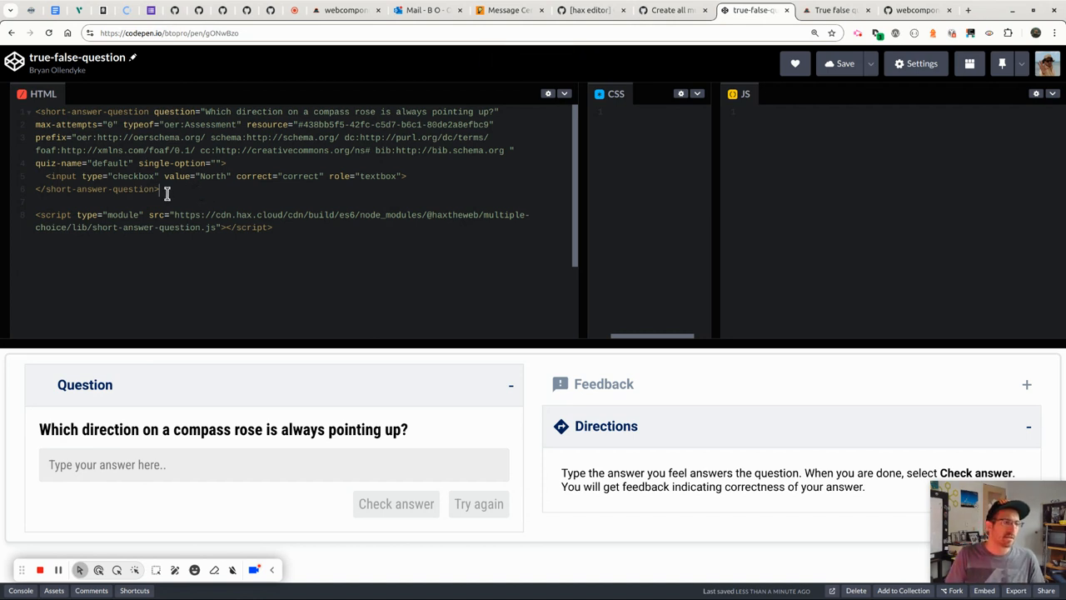
left_click(48, 112)
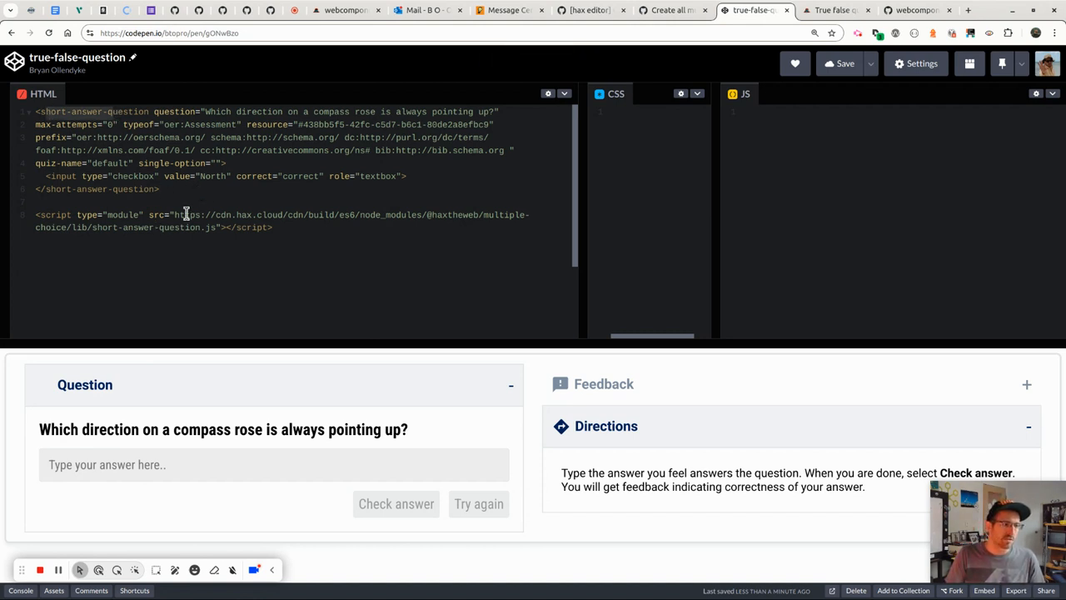
left_click(174, 215)
left_click_drag(174, 215, 216, 228)
left_click(216, 228)
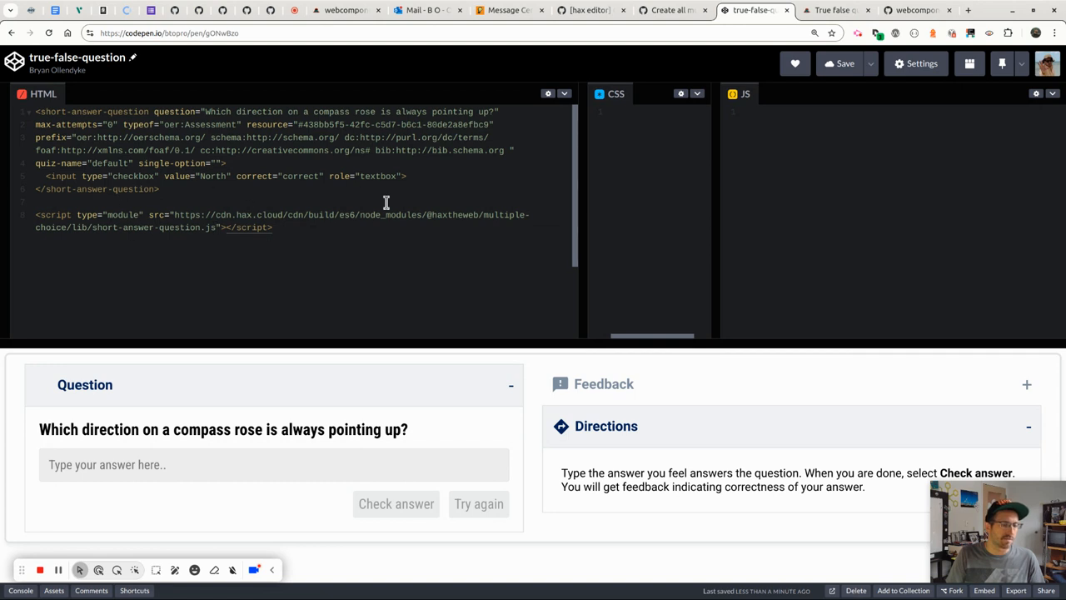
left_click(243, 189)
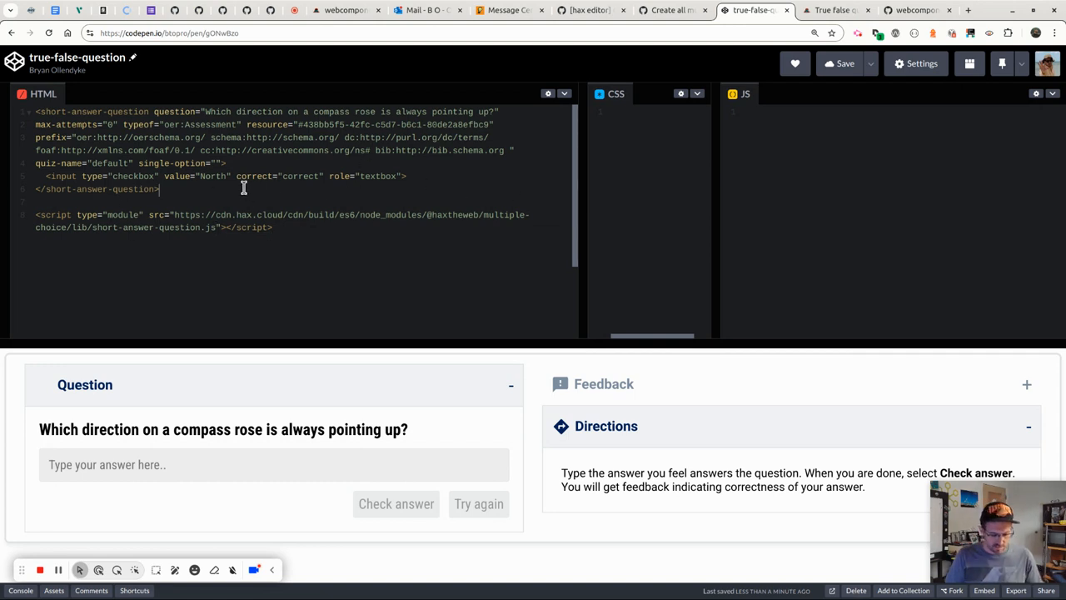
Step: Open the cdn.hax.cloud storybook in a new browser tab and examine the instructions for using the Penn State CDN
key("ctrl+t")
type("cdn")
key("Return")
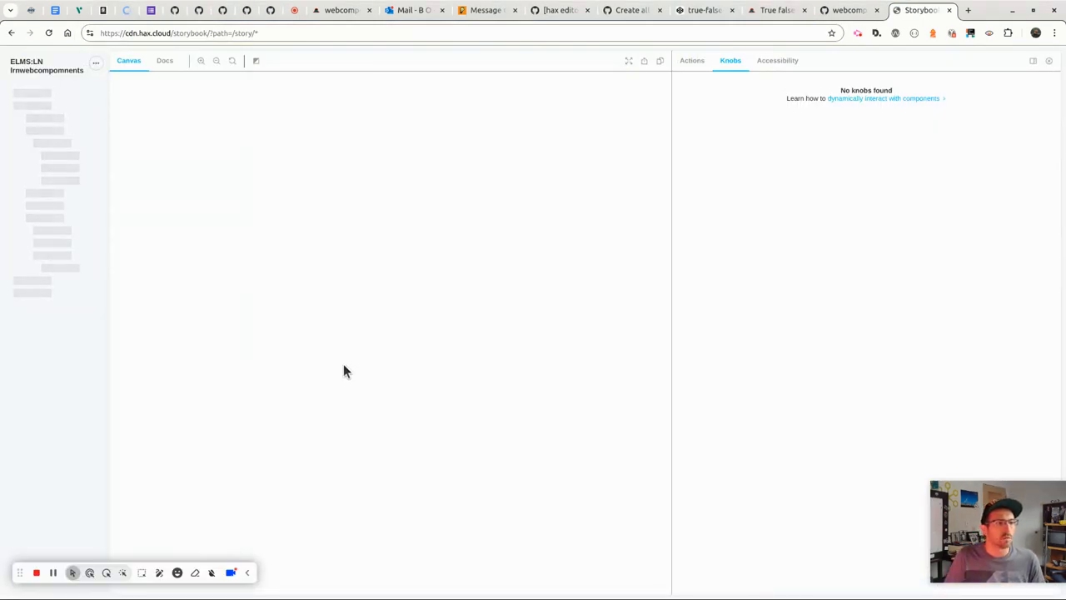
left_click_drag(396, 282, 372, 267)
left_click(128, 242)
left_click(386, 274)
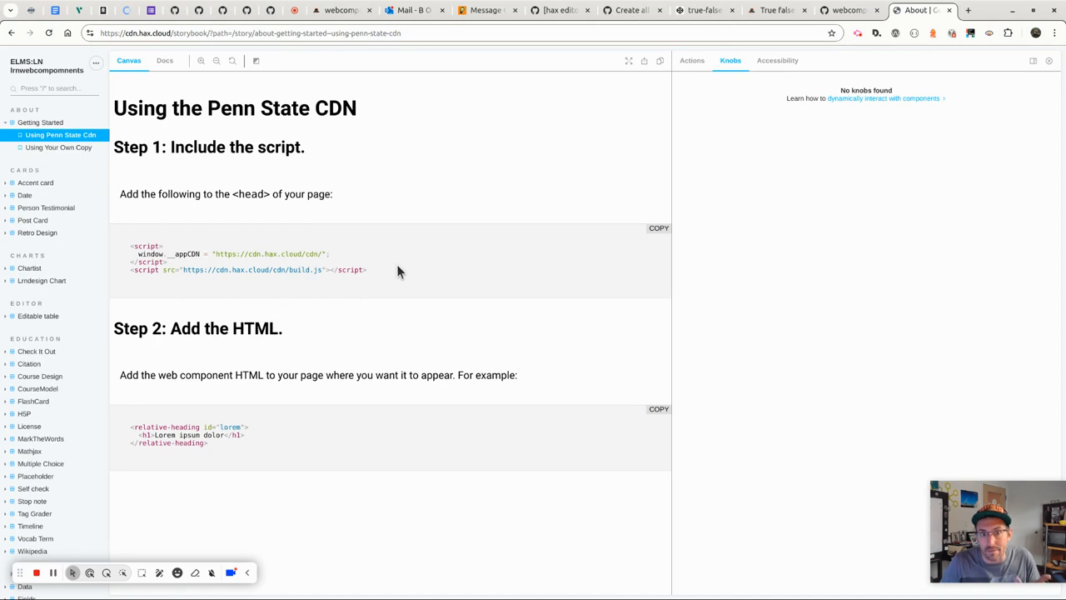
Step: Return to the CodePen pen and replace the short-answer-question element with the copied true-false-question markup
left_click(694, 11)
left_click_drag(247, 193, 15, 77)
key("ctrl+v")
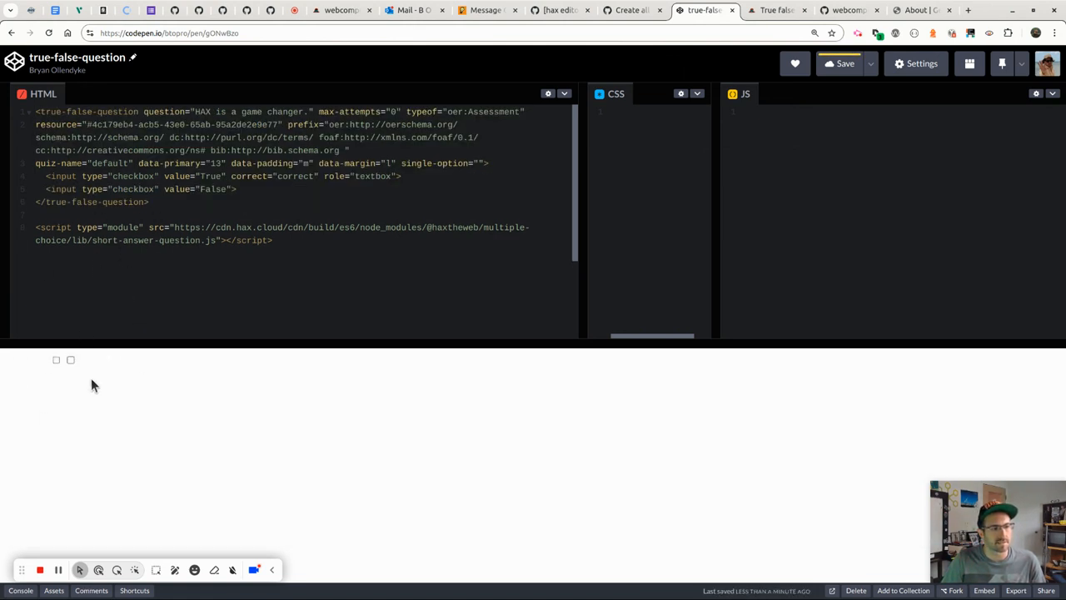
left_click_drag(202, 239, 84, 242)
left_click(83, 243)
left_click(281, 241)
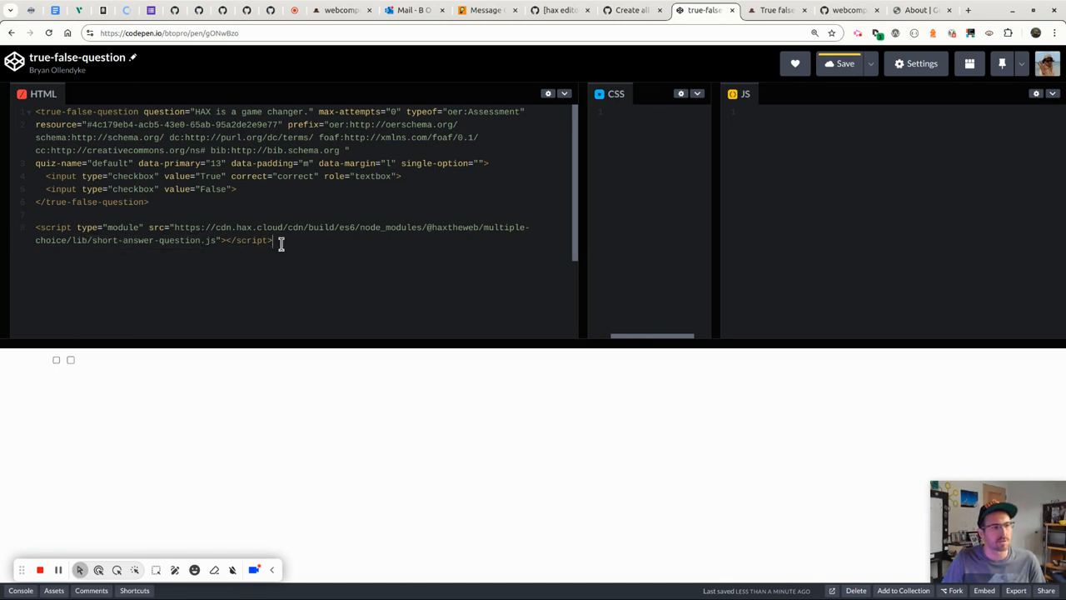
Step: Copy the Step 1 include-script snippet from the CDN storybook page and paste it above the module script in the pen's HTML
left_click(766, 10)
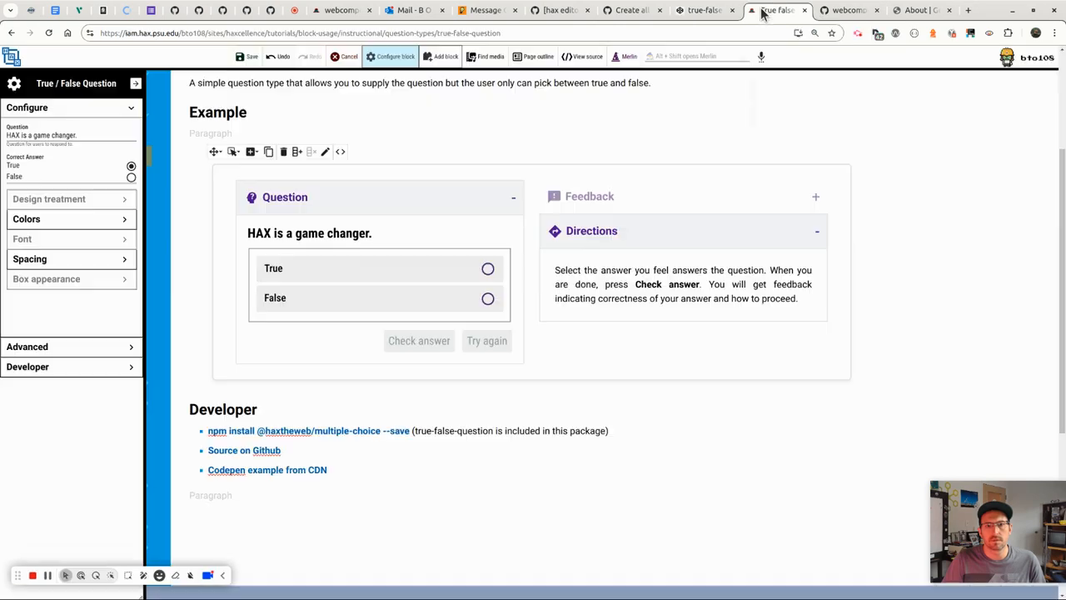
left_click(915, 12)
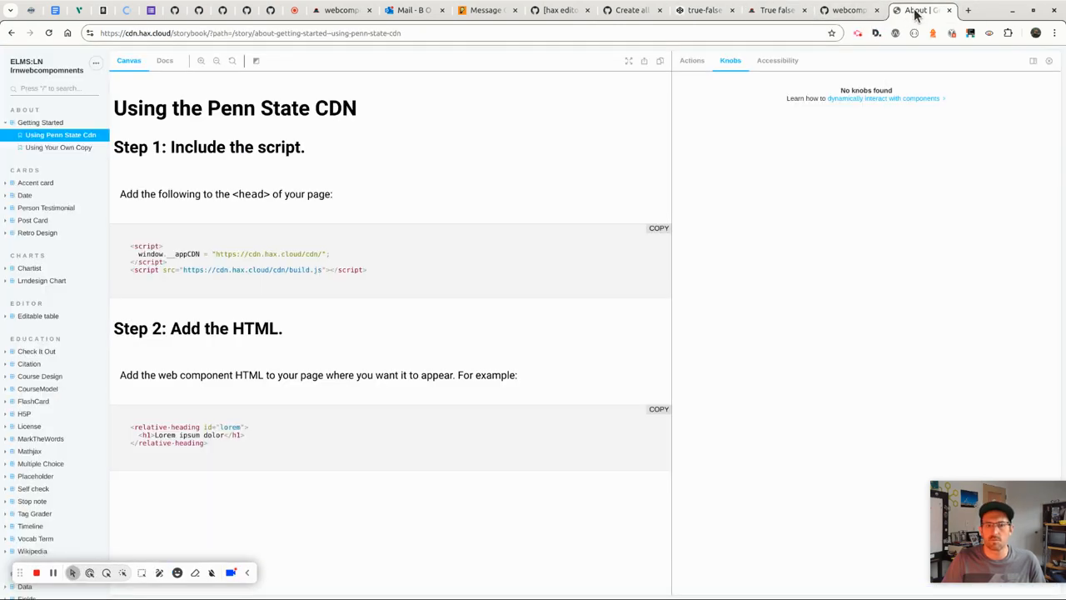
left_click(659, 230)
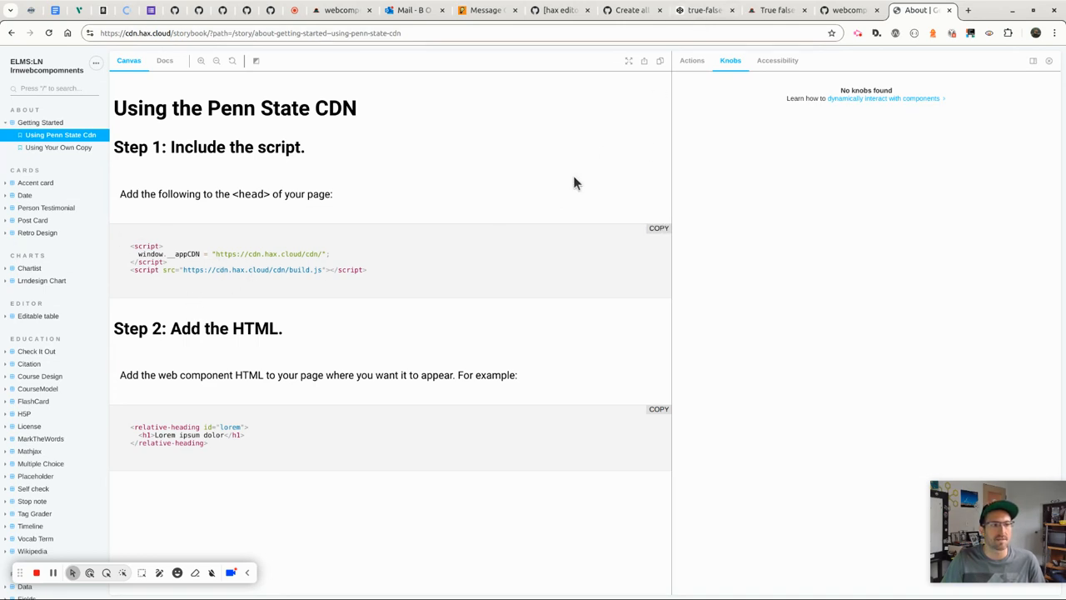
left_click(705, 10)
key("ctrl+v")
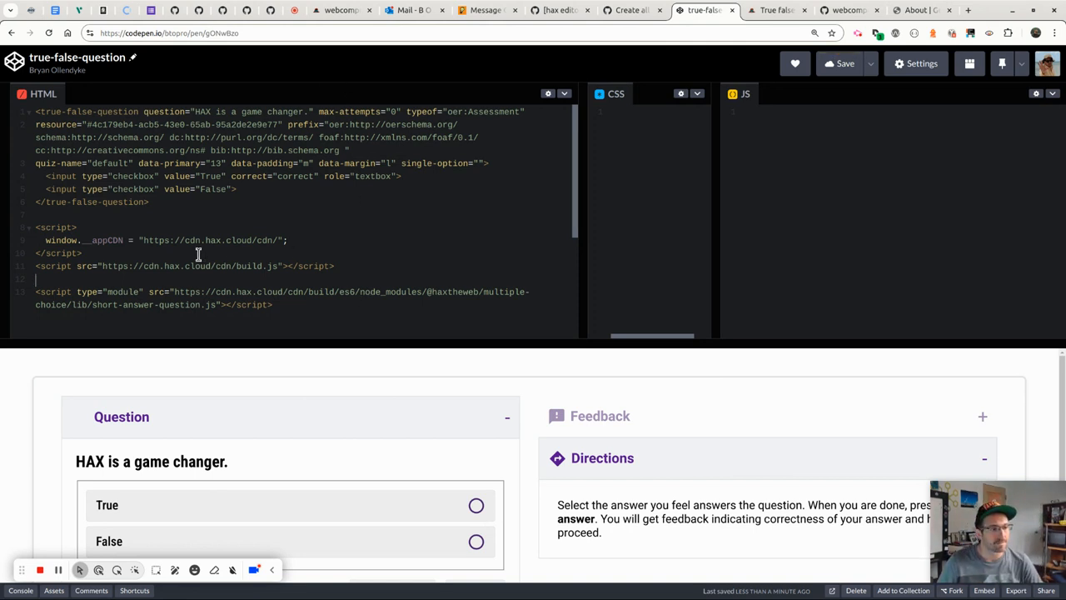
Step: Remove the pasted appCDN and build.js scripts from the pen's HTML
left_click(346, 265)
left_click_drag(346, 266, 33, 219)
key("BackSpace")
key("Delete")
Step: Change the file name at the end of the module script's source path to true-false-question.js
double_click(178, 242)
key("Left")
key("Left")
key("BackSpace")
key("BackSpace")
key("BackSpace")
key("BackSpace")
key("BackSpace")
key("BackSpace")
key("BackSpace")
key("BackSpace")
key("BackSpace")
key("BackSpace")
key("BackSpace")
key("BackSpace")
type("true-false")
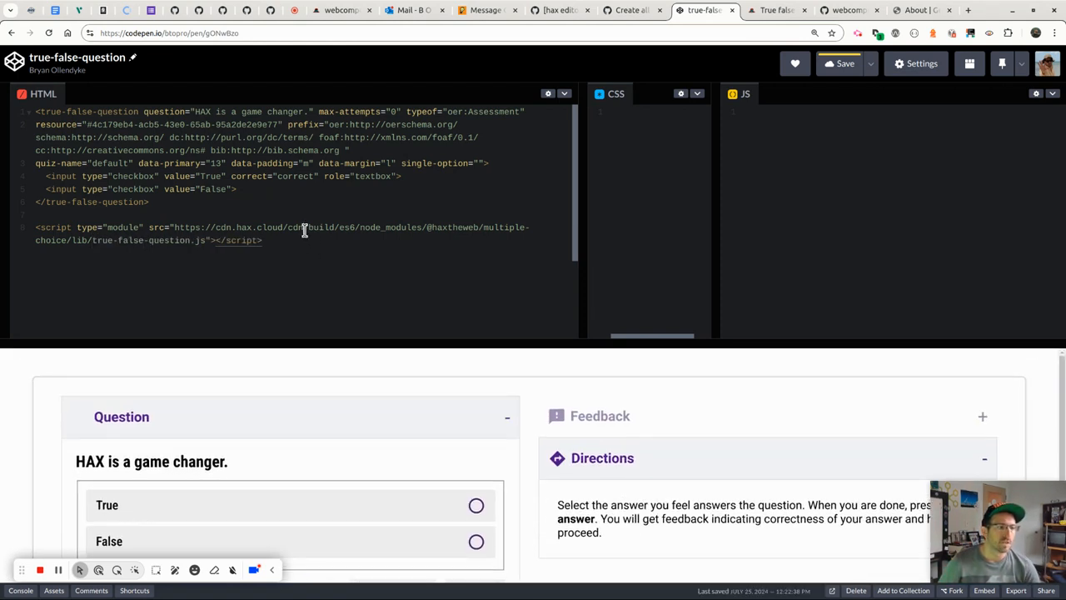
Step: Open the module script's CDN address in a new browser tab to examine the file, then close that tab
left_click_drag(79, 228, 512, 226)
left_click(146, 228)
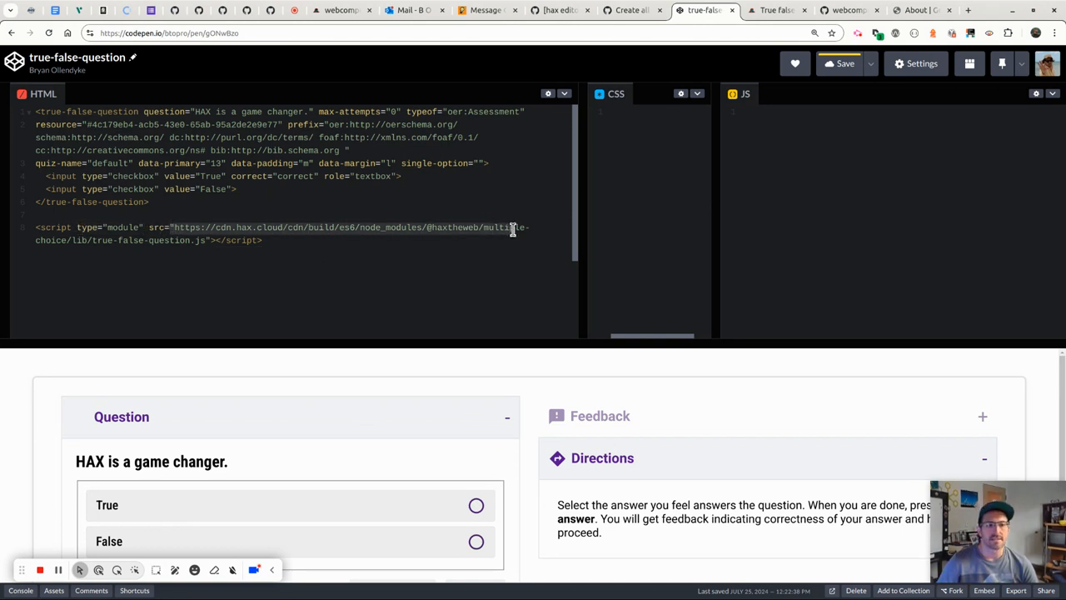
left_click(119, 245)
left_click_drag(205, 241, 174, 229)
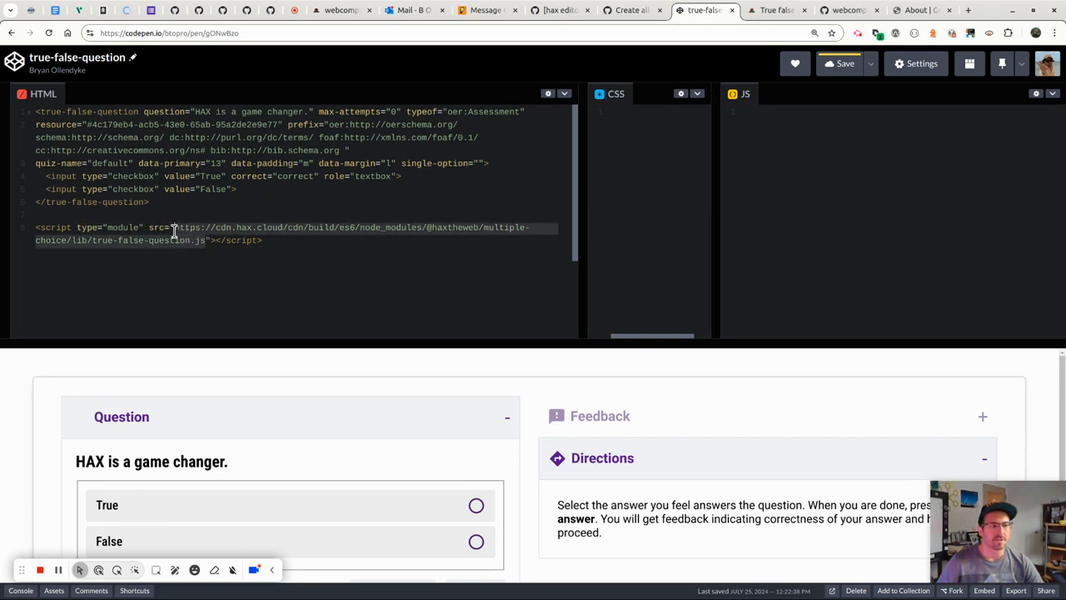
key("ctrl+c")
key("ctrl+t")
key("ctrl+v")
key("Return")
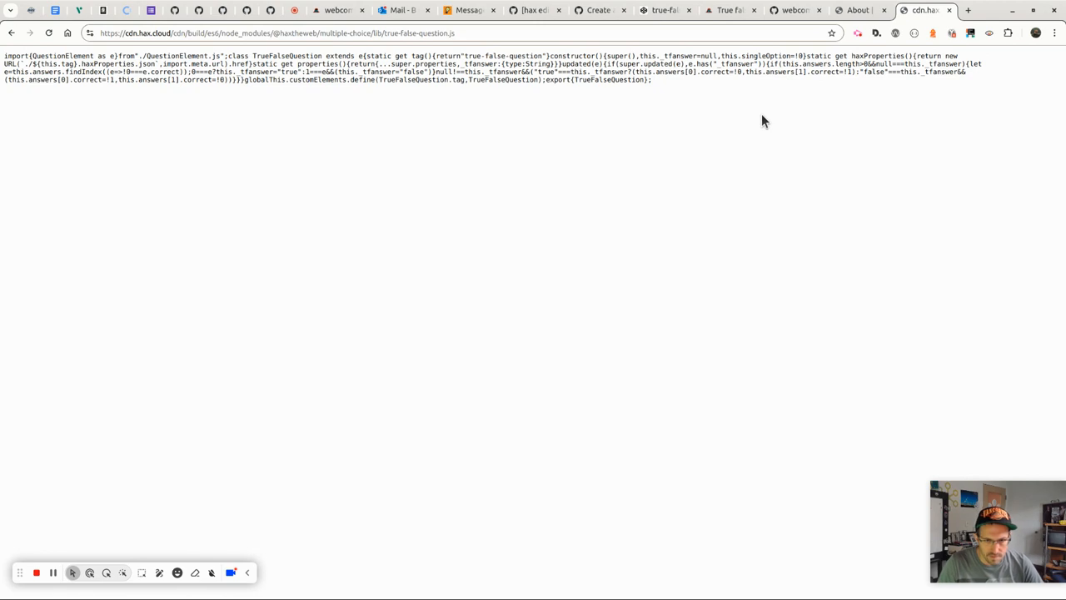
key("ctrl+w")
left_click(466, 279)
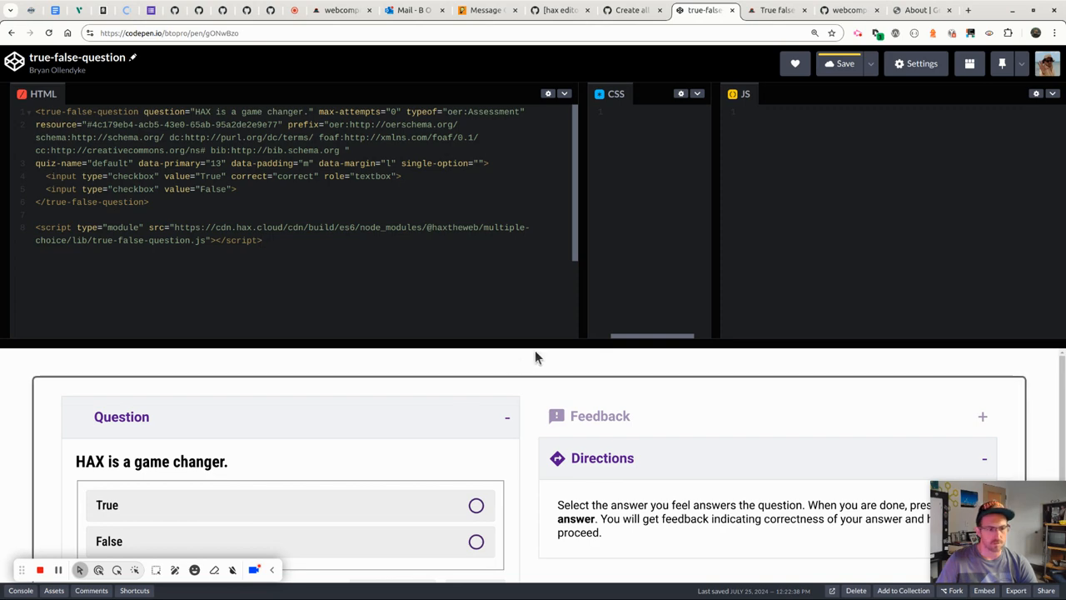
Step: Enlarge the pen's preview area and test the question by answering True and checking the answer
left_click_drag(533, 341, 533, 242)
left_click(238, 403)
left_click(395, 492)
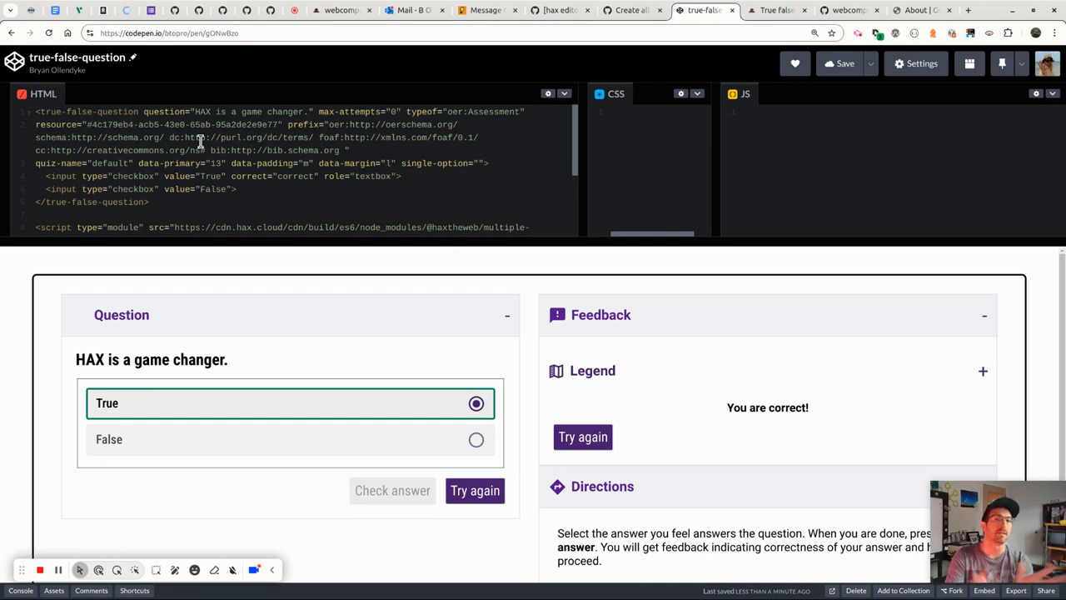
Step: Save the pen and use its address to replace the URL of the "Codepen example from CDN" link on the True false question page
left_click(843, 64)
left_click(226, 34)
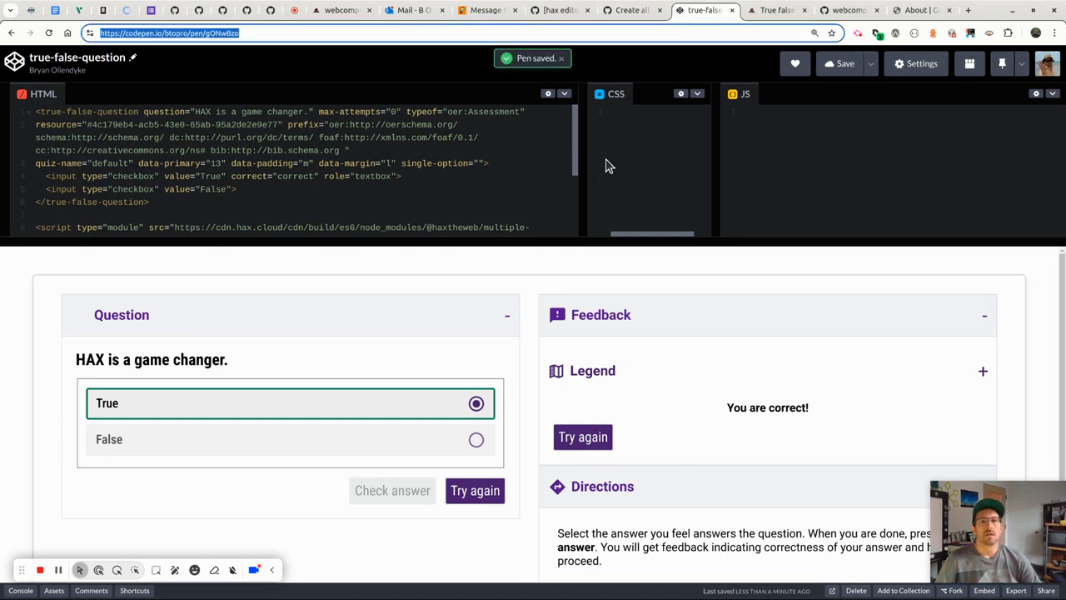
left_click(775, 10)
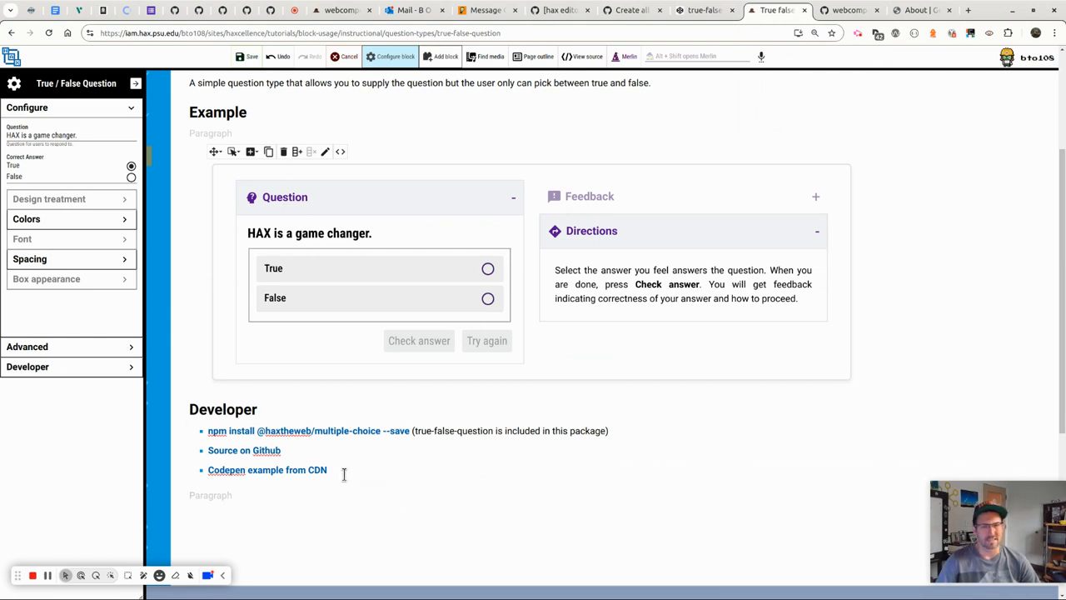
left_click(281, 470)
left_click(83, 153)
triple_click(84, 154)
key("ctrl+v")
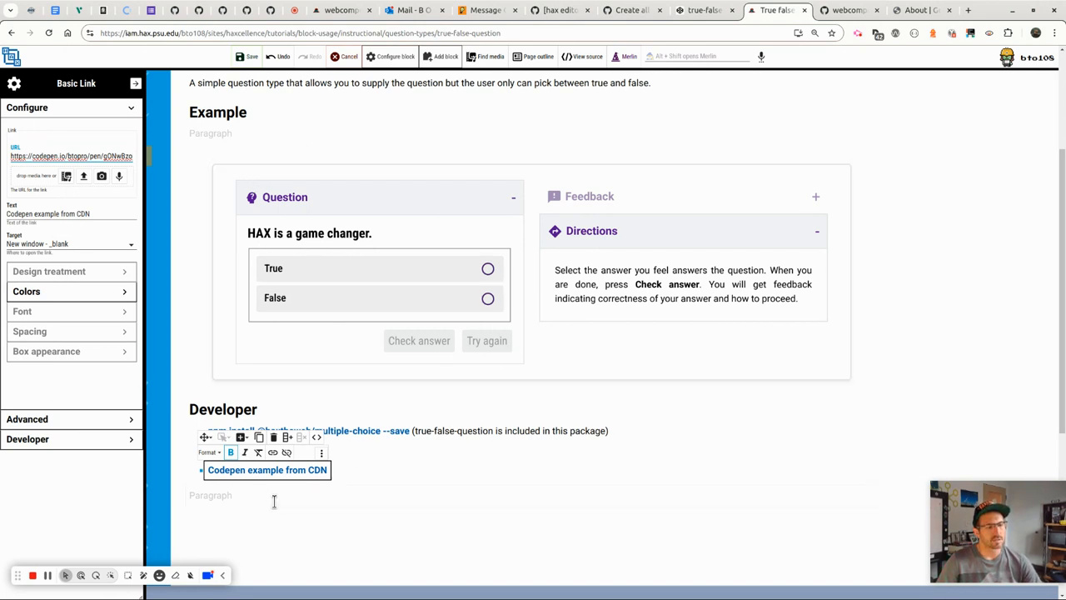
left_click(369, 455)
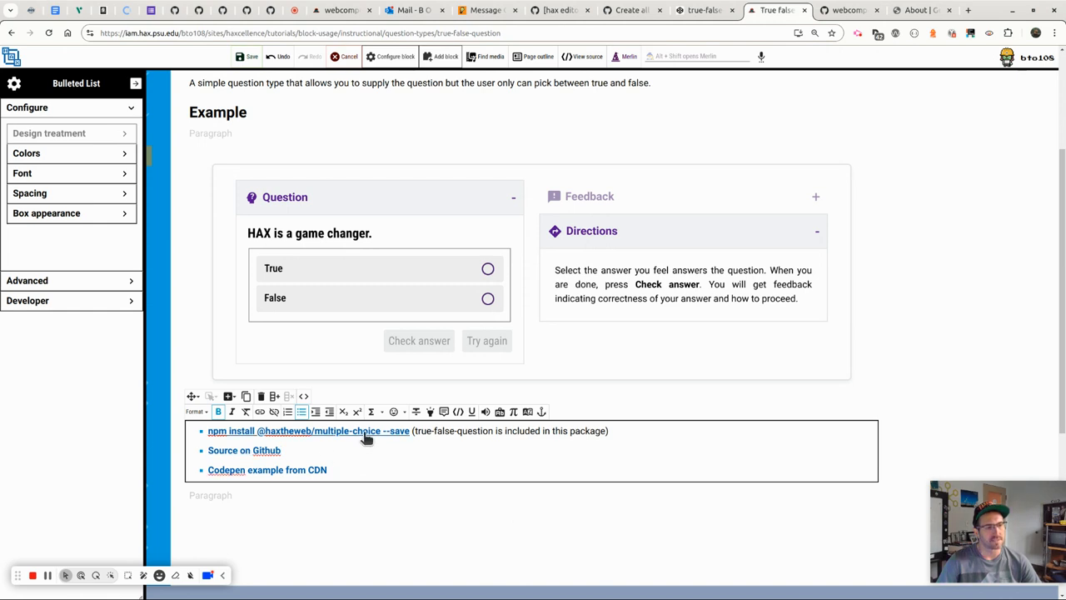
Step: Delete the empty paragraph between the Example heading and the question block
left_click(216, 133)
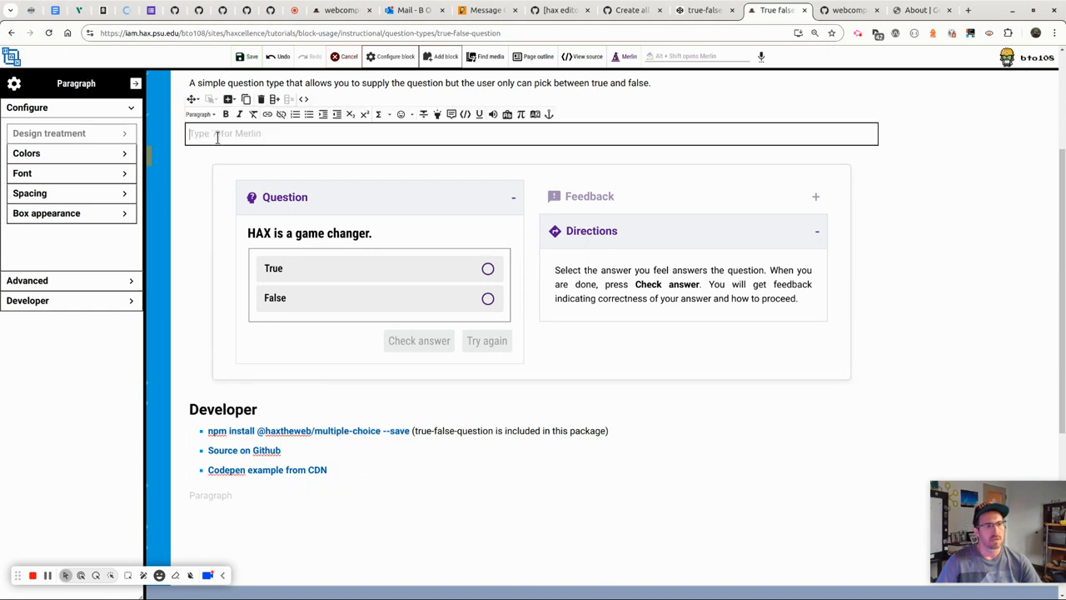
key("BackSpace")
key("BackSpace")
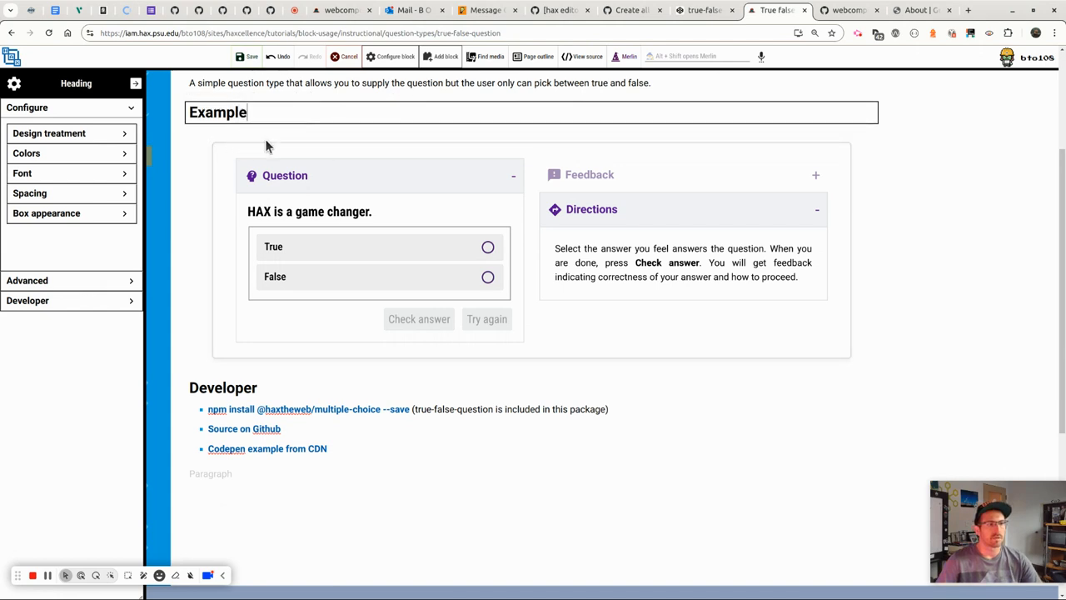
Step: Insert a Code sample block in the empty paragraph below the Developer list
left_click(300, 473)
type("/")
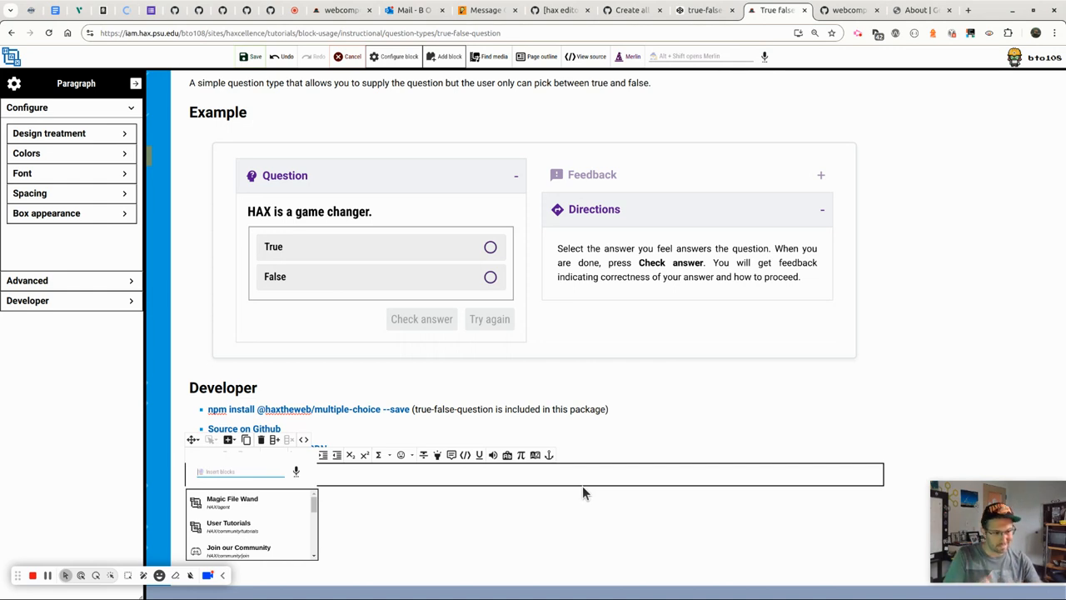
type("code")
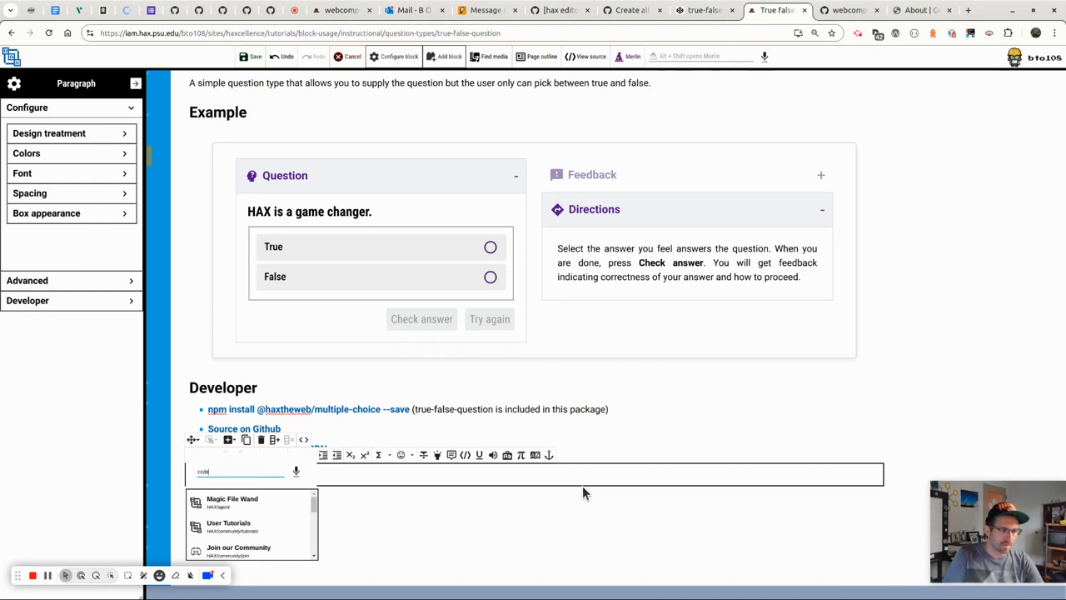
key("Down")
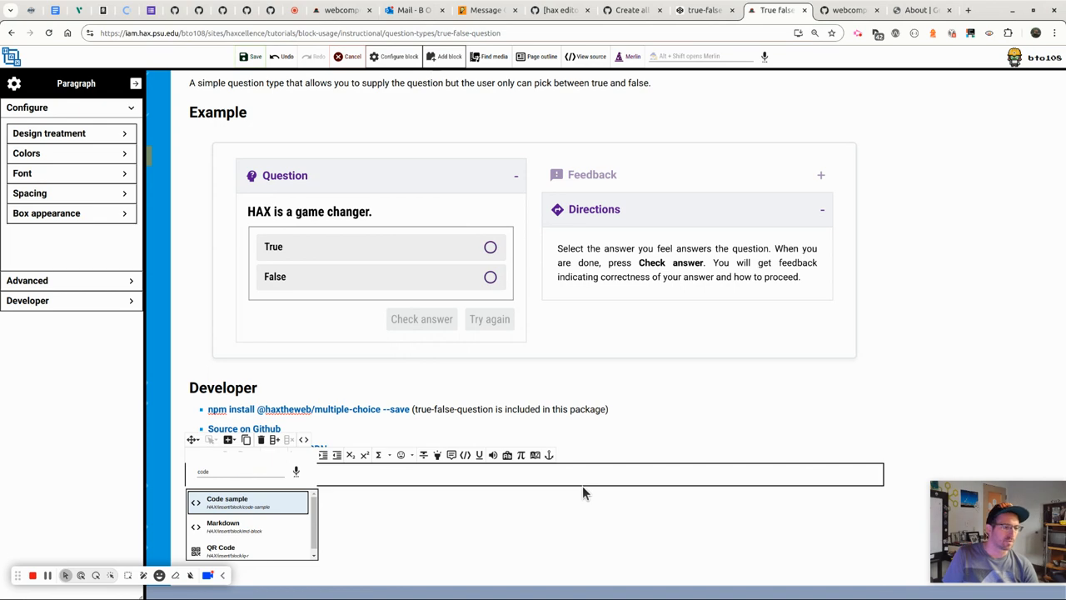
key("Return")
scroll(532, 331, "down", 2)
scroll(531, 331, "down", 1)
scroll(705, 383, "up", 1)
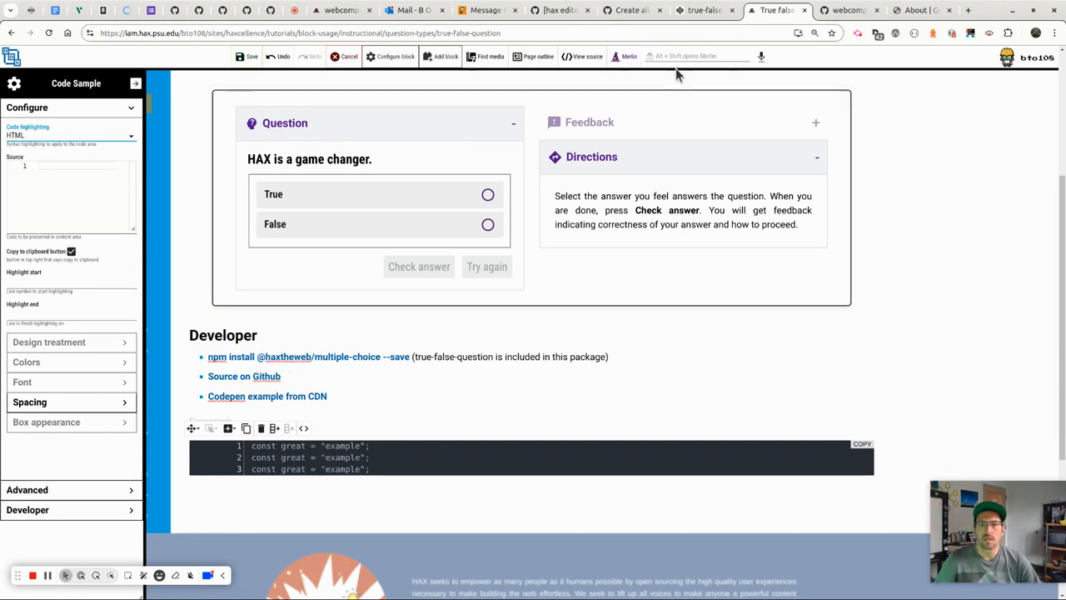
Step: In the CodePen HTML, remove every attribute after question from the opening true-false-question tag, keeping only the question "HAX is a game changer."
left_click(697, 12)
left_click_drag(154, 205, 18, 114)
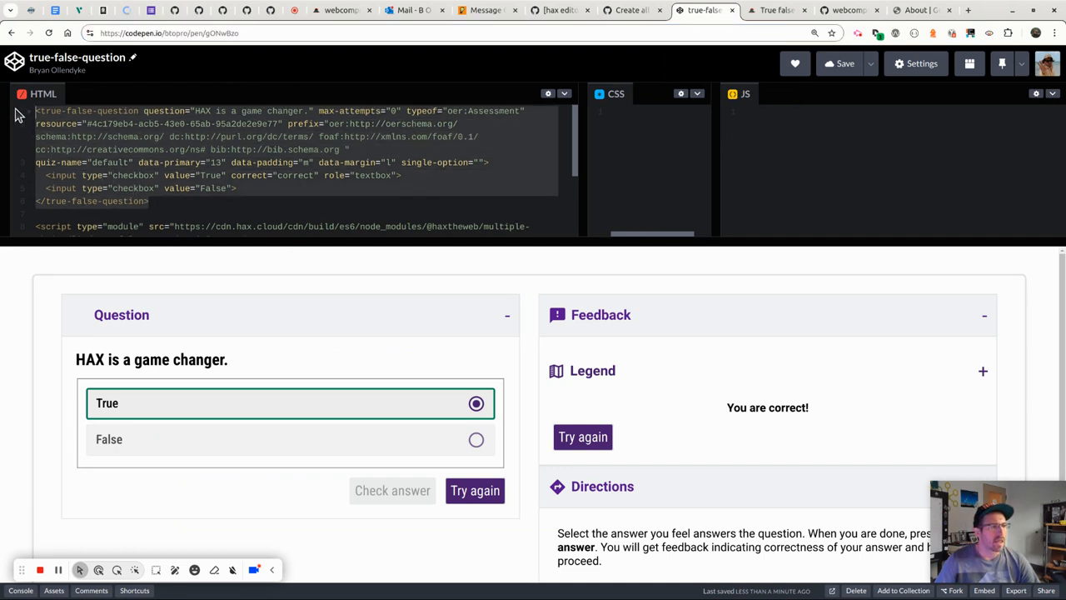
left_click(165, 138)
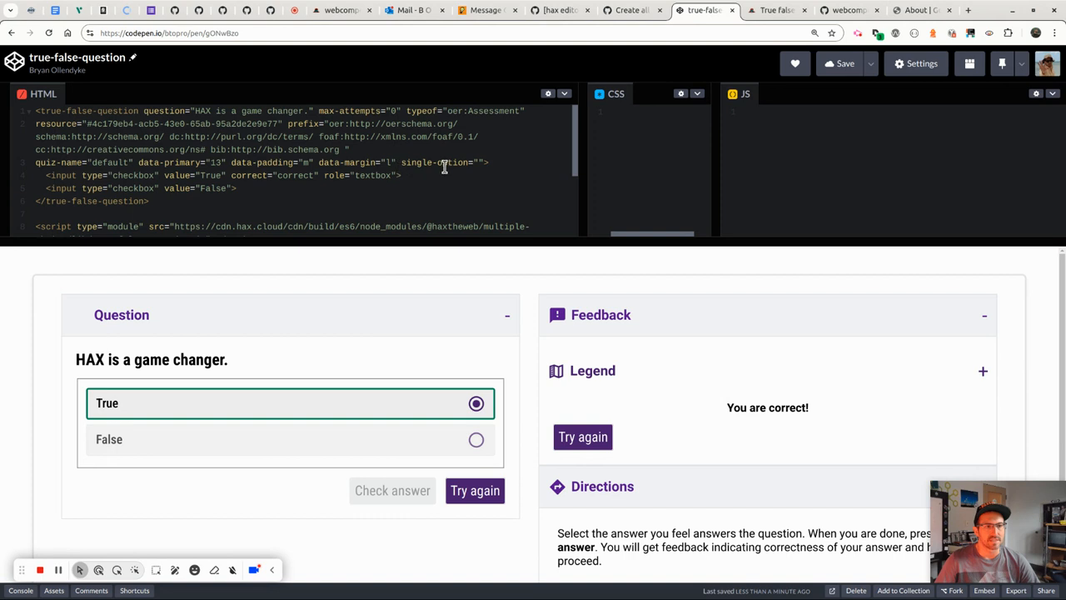
left_click_drag(480, 161, 316, 111)
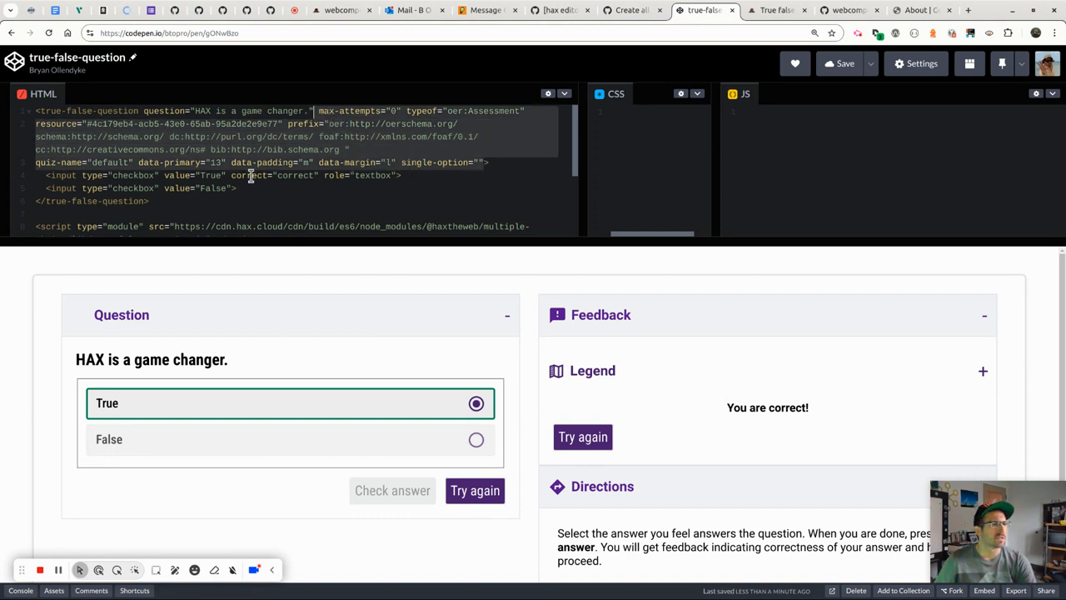
key("BackSpace")
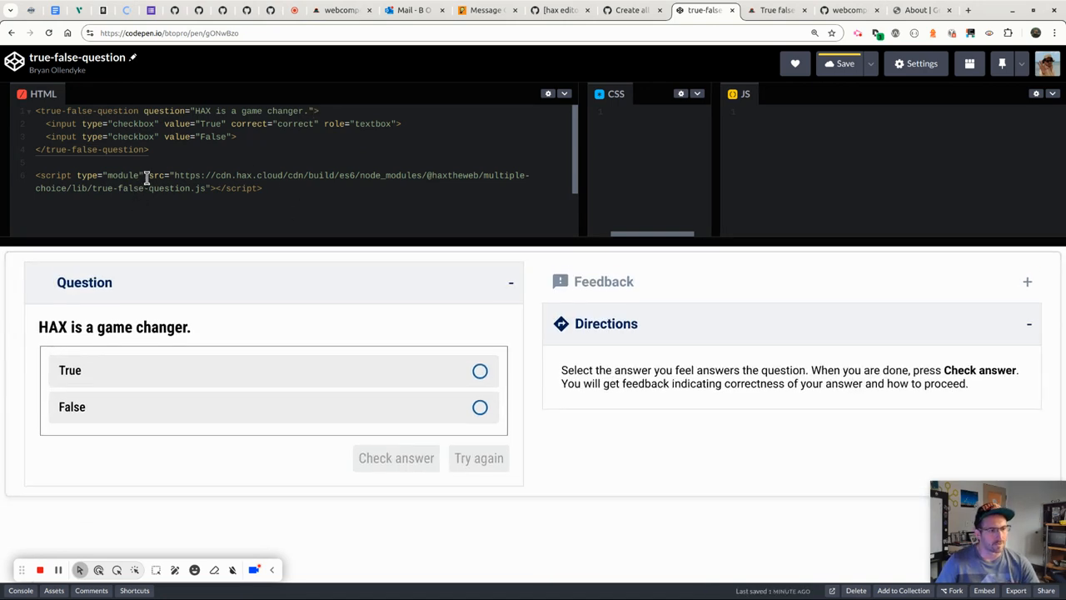
Step: Test the simplified question in the preview by checking True and False in turn, resetting it after each attempt
left_click(300, 373)
left_click(391, 466)
left_click(467, 461)
left_click(305, 413)
left_click(427, 463)
left_click(461, 464)
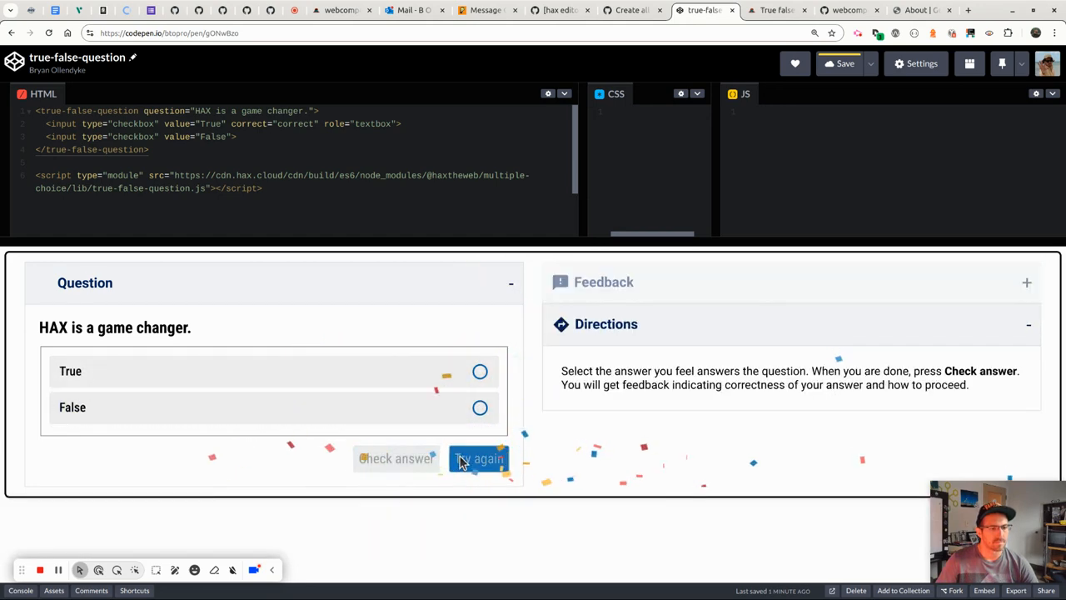
Step: Copy the simplified true-false-question markup without the script tag, save the pen, and paste the markup as the code sample's source
left_click_drag(183, 152, 35, 111)
key("ctrl+c")
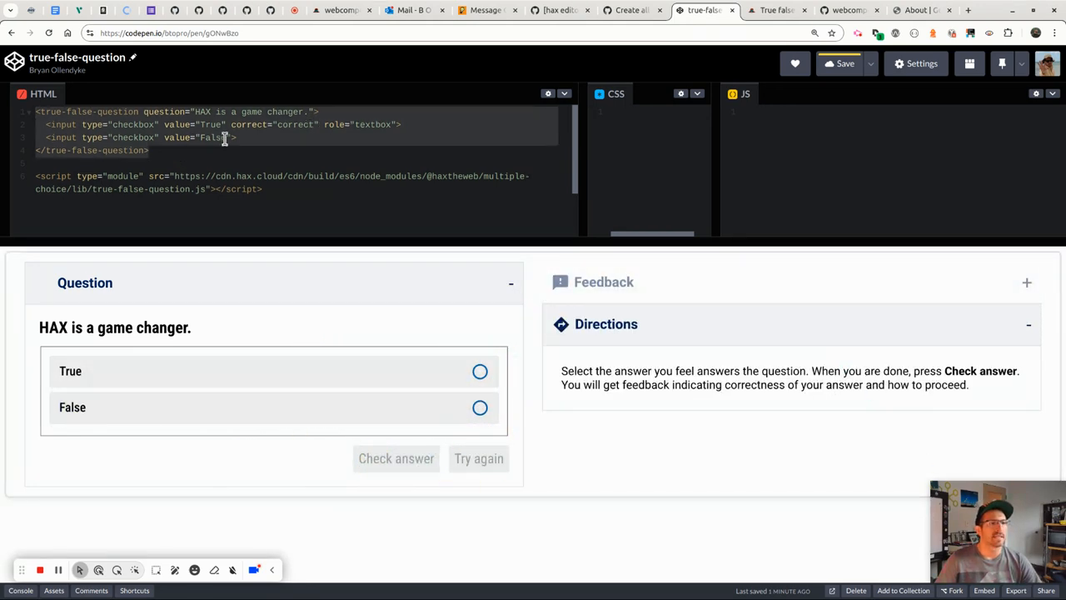
left_click(828, 64)
left_click(754, 10)
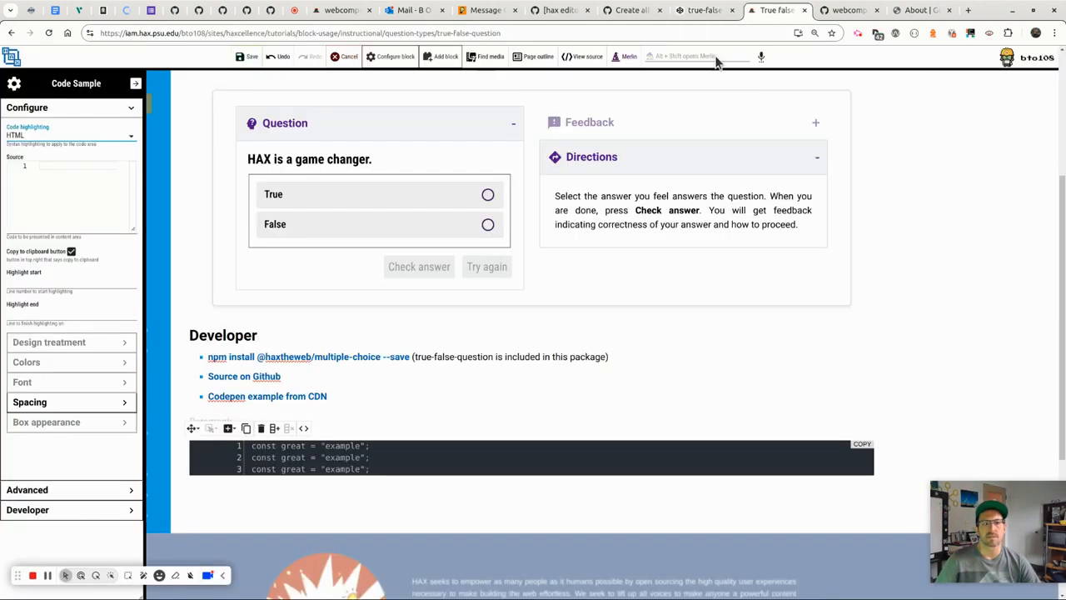
left_click(86, 188)
key("ctrl+v")
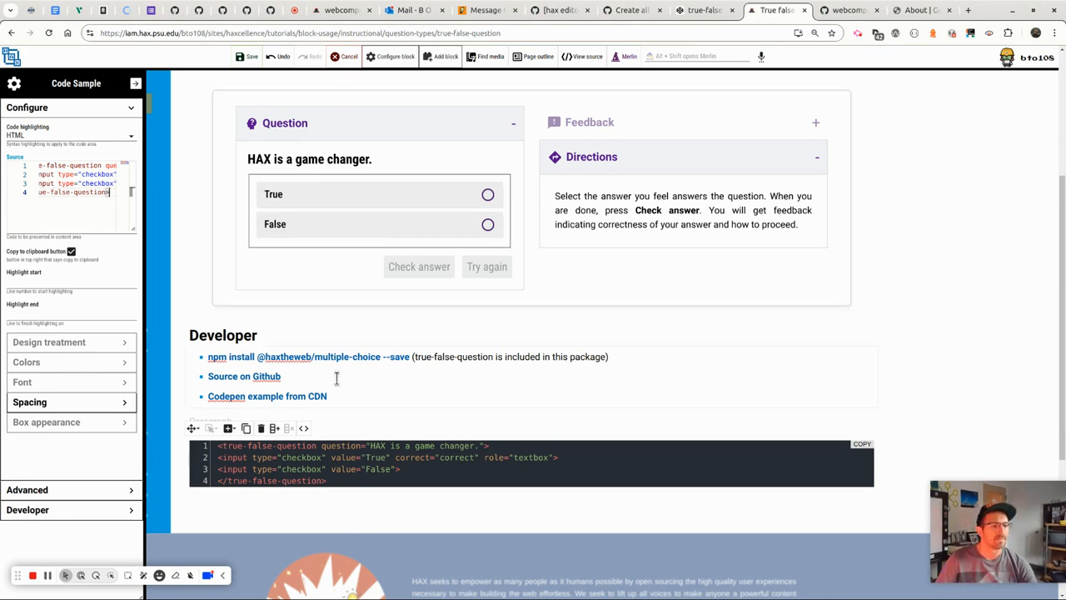
Step: Save the True false question page and open the Question types overview page
left_click(243, 55)
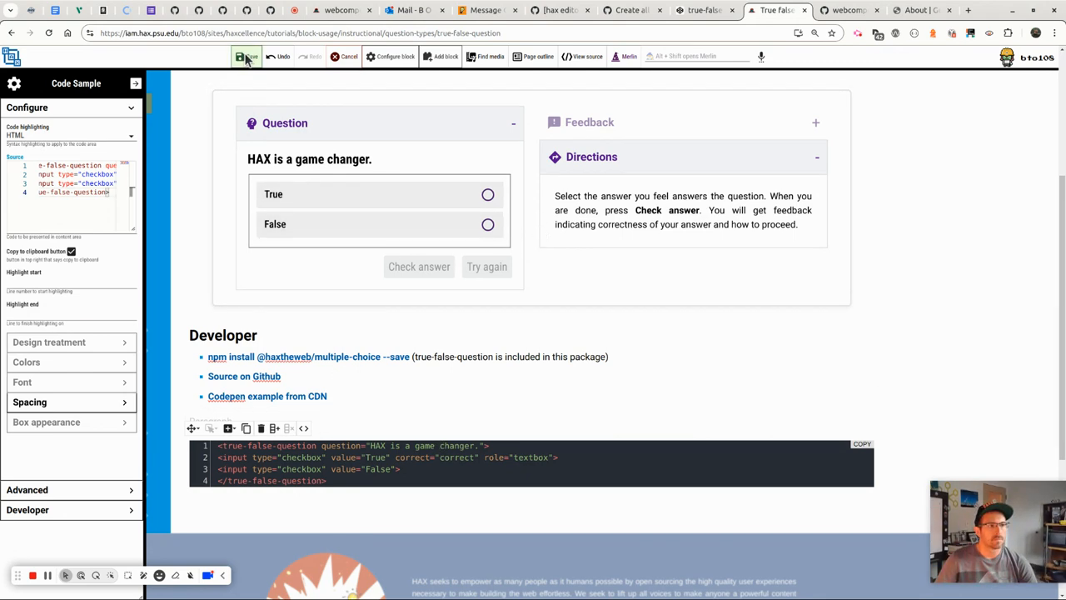
scroll(538, 398, "up", 3)
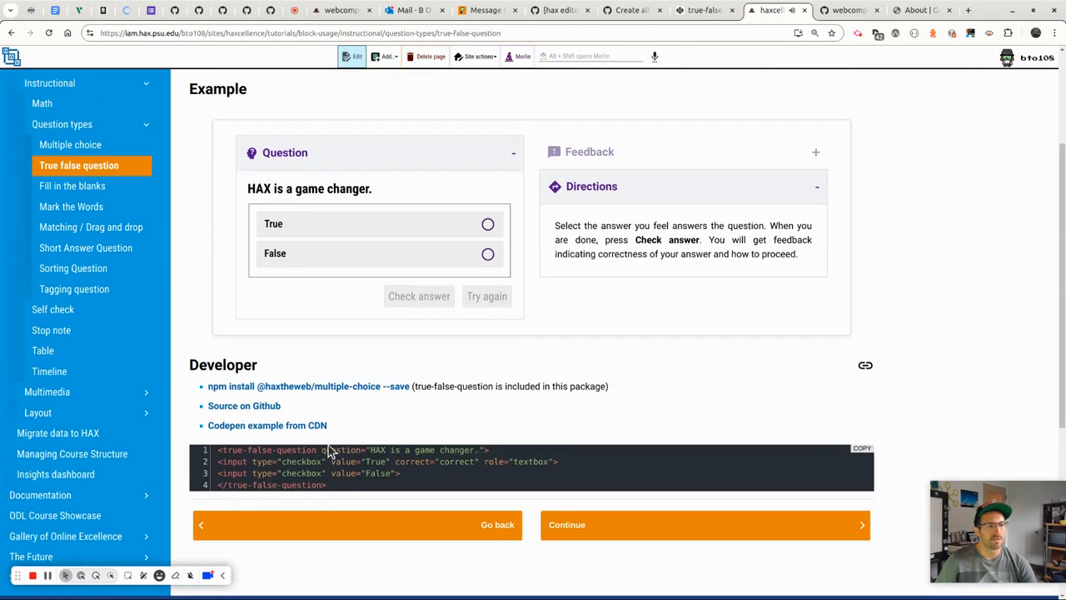
left_click(77, 304)
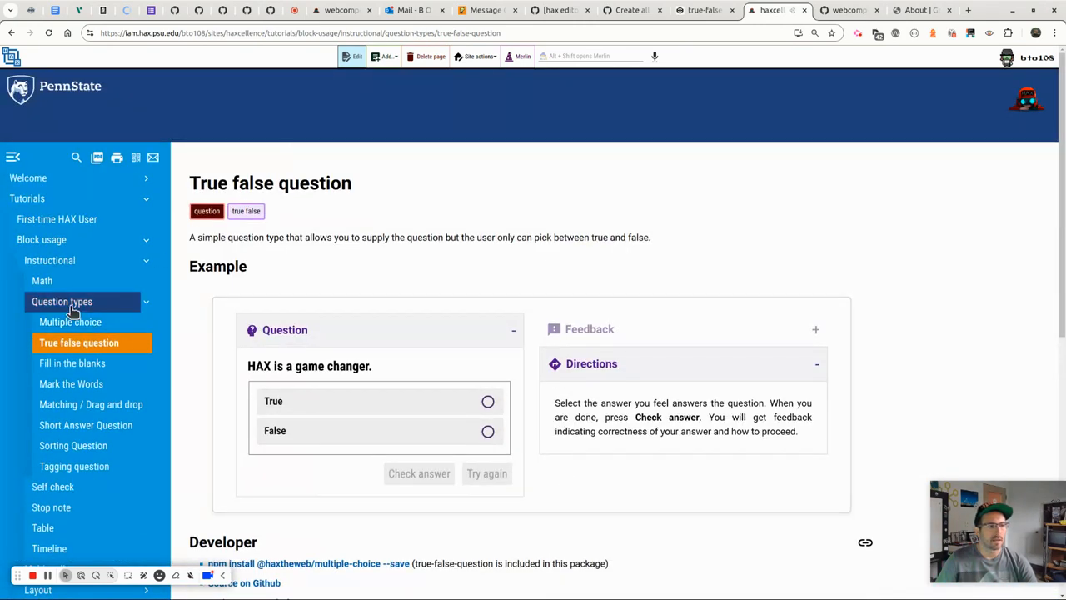
scroll(412, 182, "down", 1)
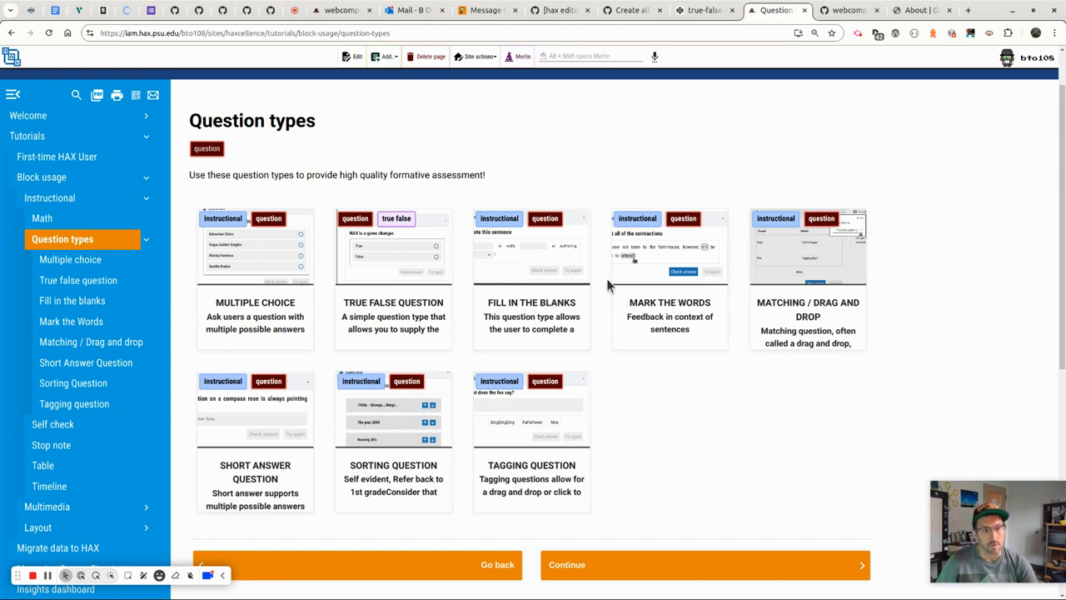
Step: Open the site's outline designer and move the Multiple choice page directly below Matching / Drag and drop
left_click(477, 56)
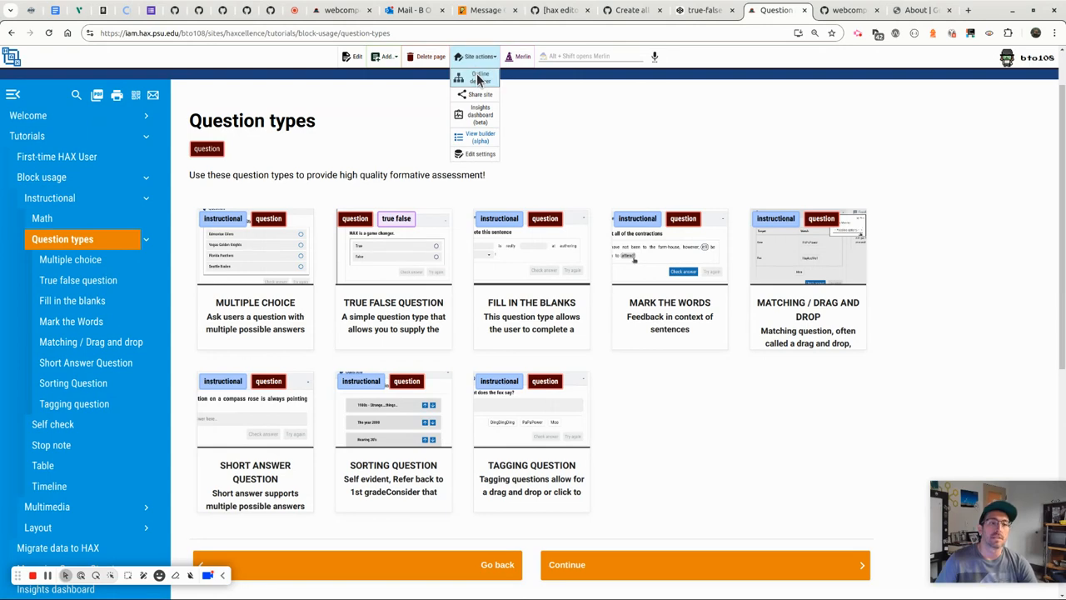
left_click(480, 78)
scroll(159, 287, "down", 5)
scroll(163, 298, "down", 5)
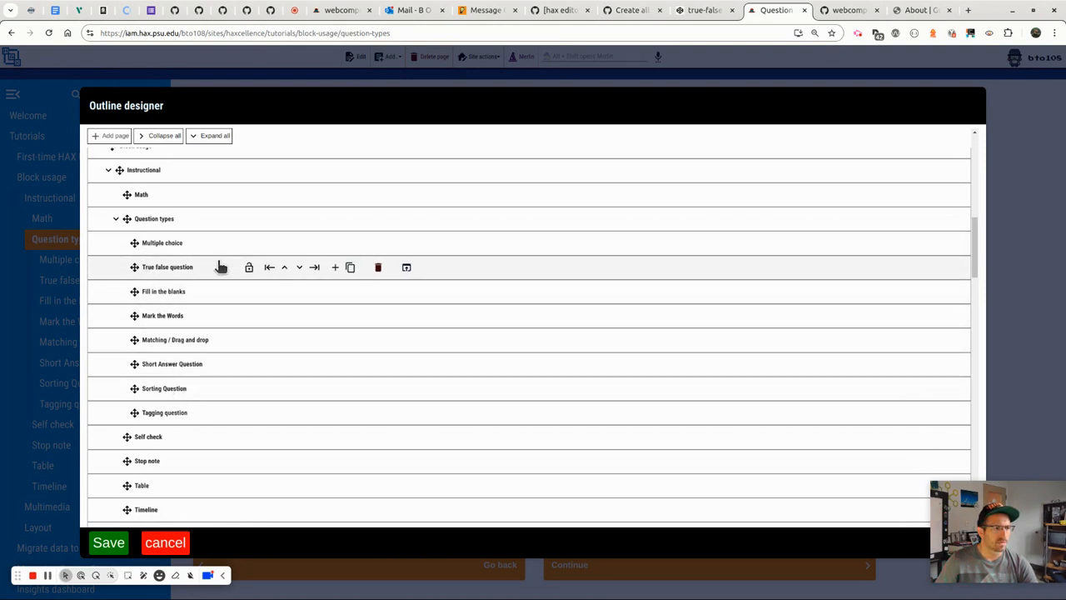
left_click(300, 244)
left_click(300, 268)
left_click(300, 292)
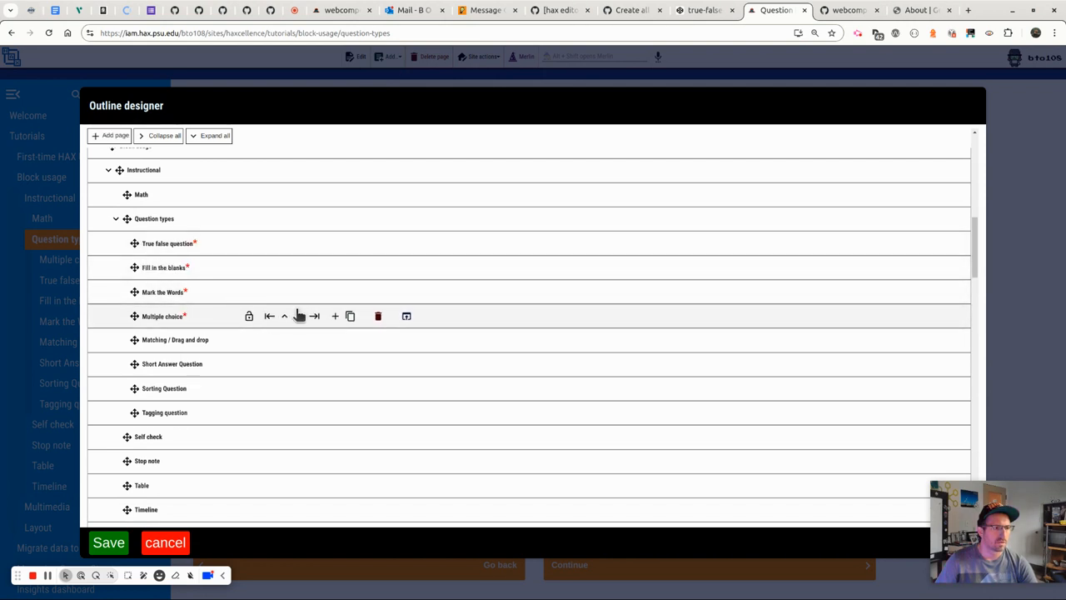
left_click(302, 319)
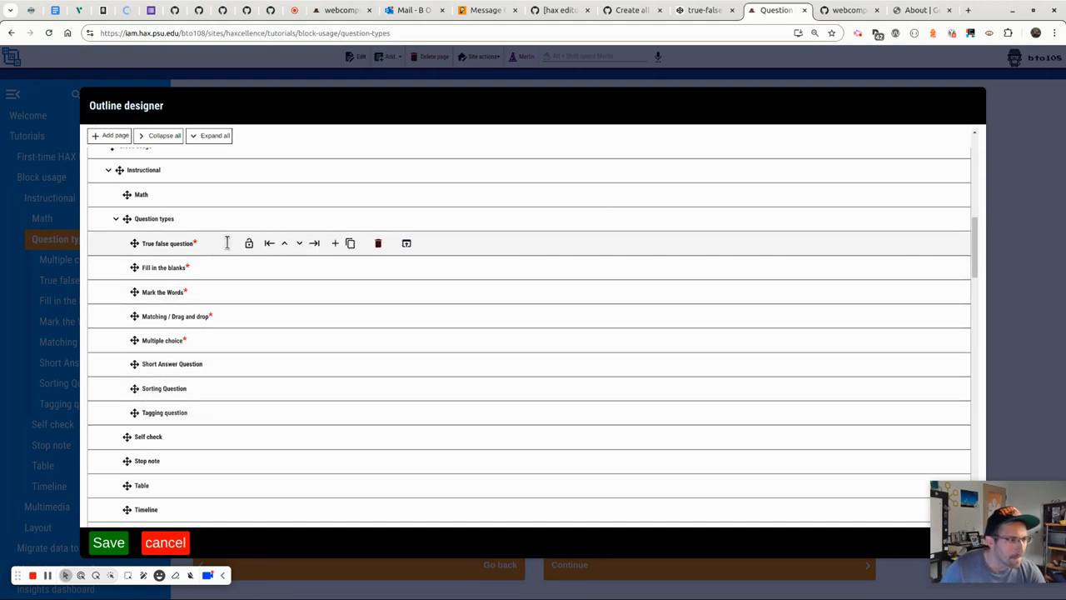
Step: Move the True false question page to the end of the Question types group, below Tagging question
left_click(299, 243)
left_click(300, 268)
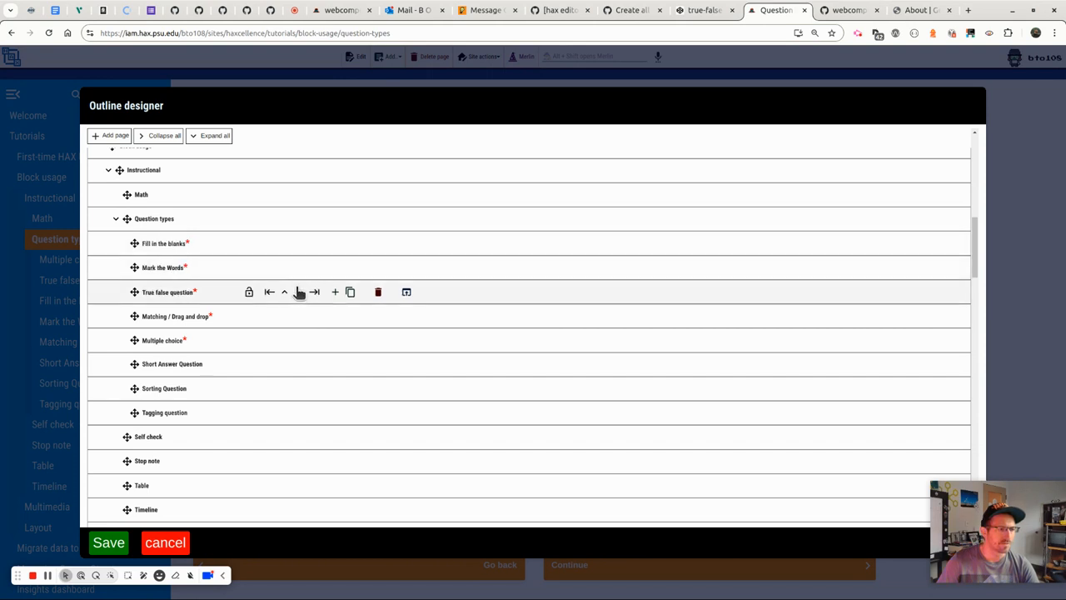
left_click(299, 295)
left_click(299, 317)
left_click(299, 342)
left_click(299, 364)
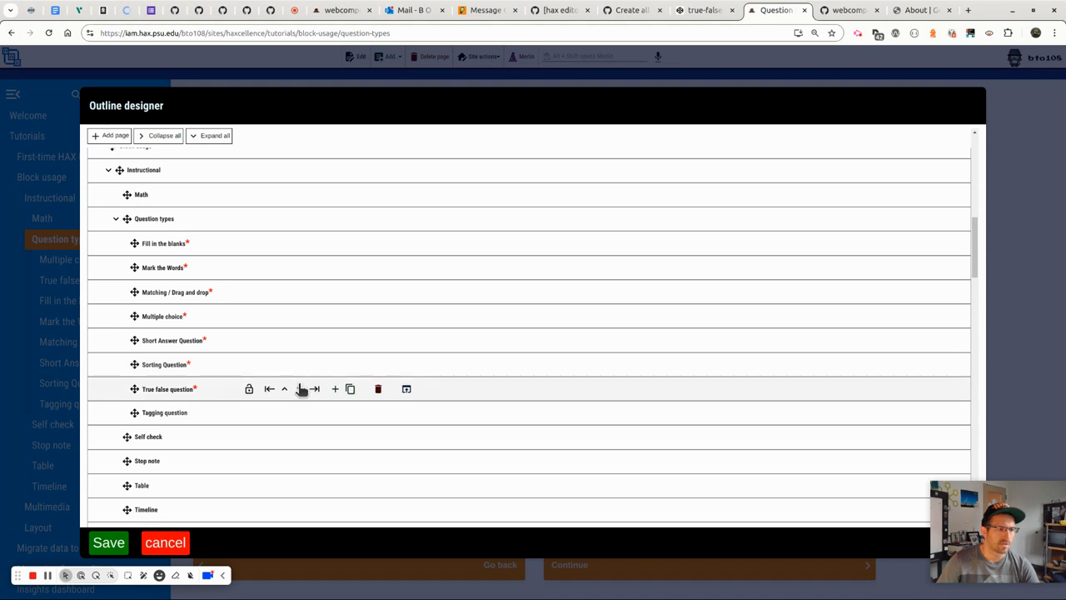
left_click(299, 390)
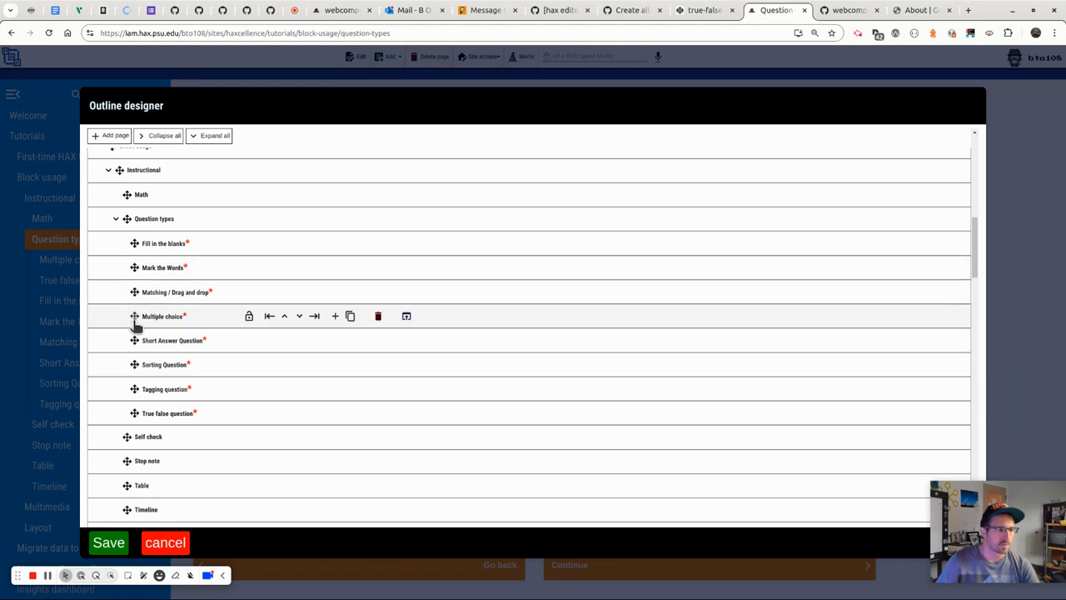
Step: Keep Multiple choice directly below Matching / Drag and drop, and save the reordered outline
mouse_move(134, 320)
left_mouse_down()
mouse_move(133, 245)
mouse_move(130, 324)
left_mouse_up()
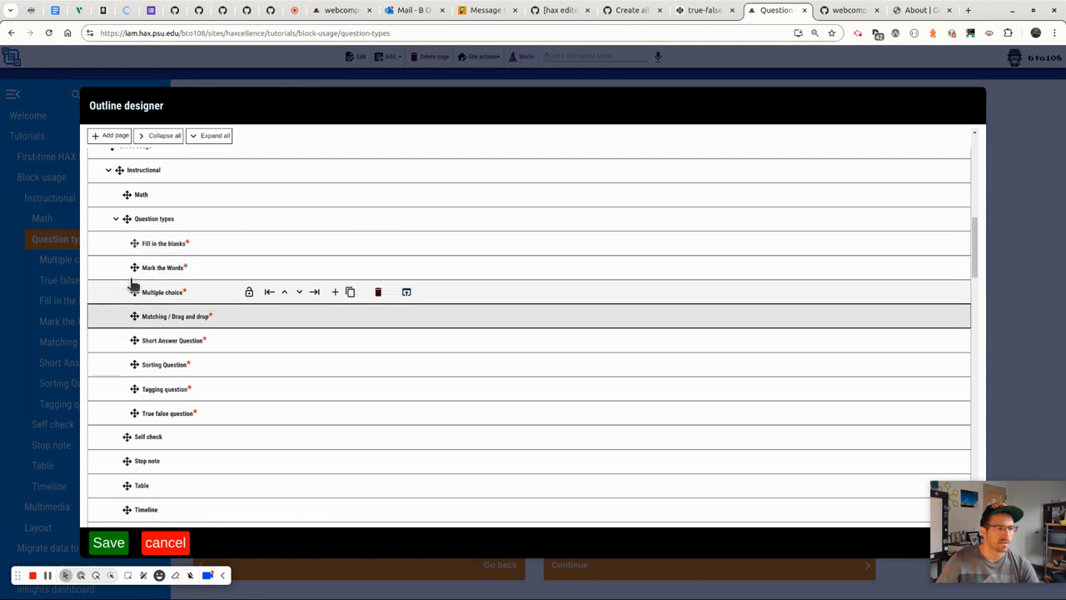
left_click(299, 292)
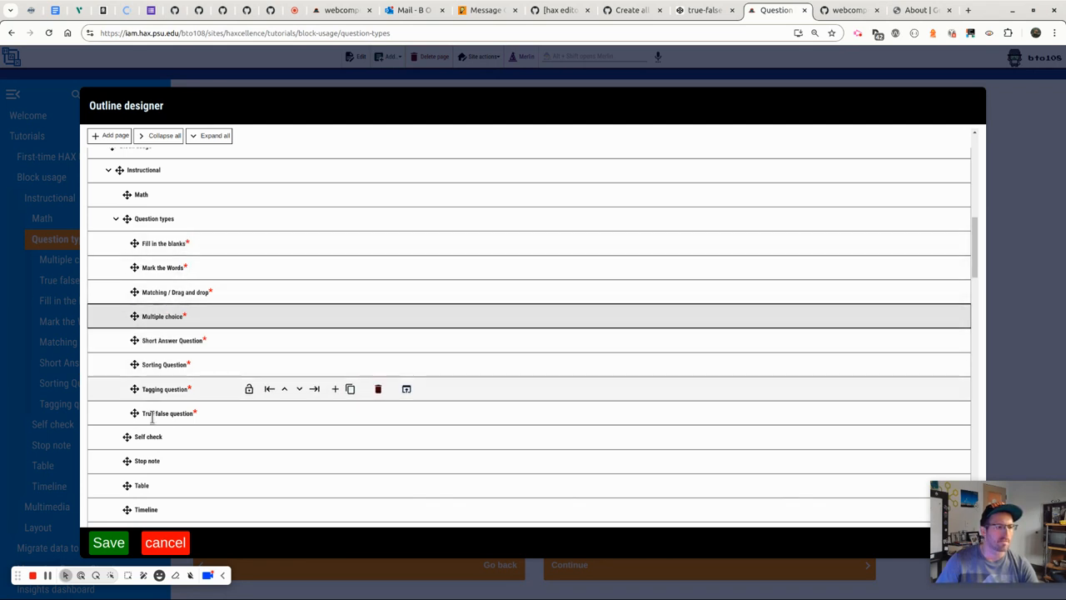
left_click(107, 542)
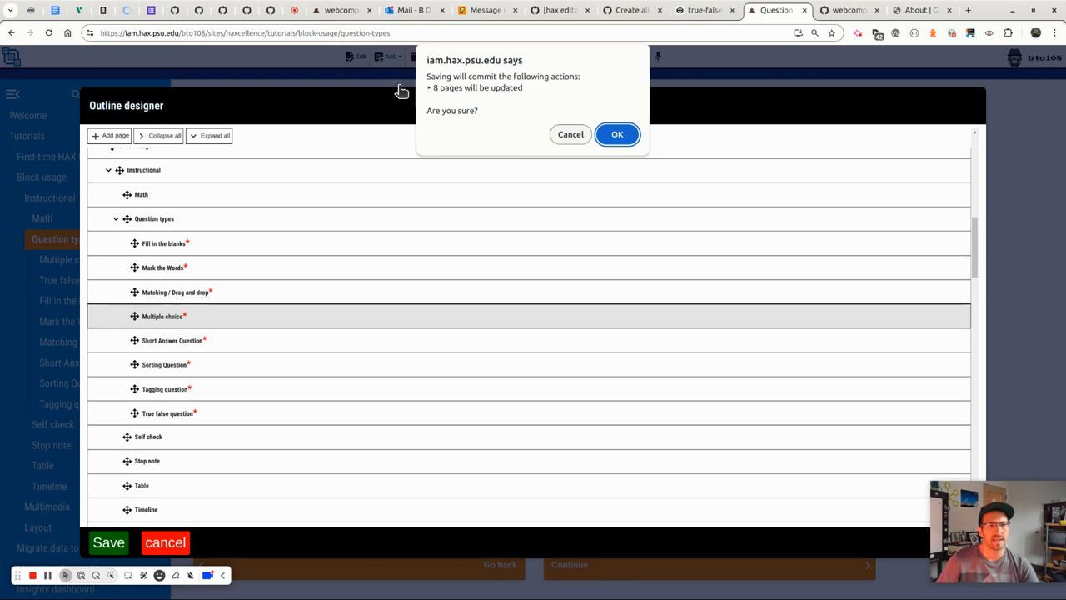
left_click(616, 136)
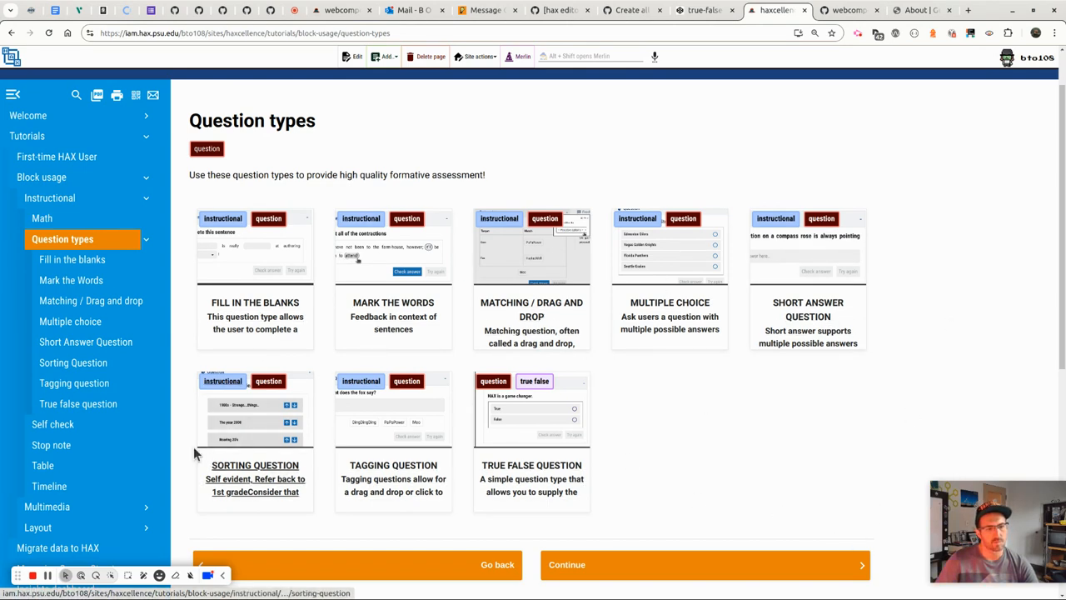
Step: View the True false question page from its overview card and open the site's Welcome page
left_click(572, 491)
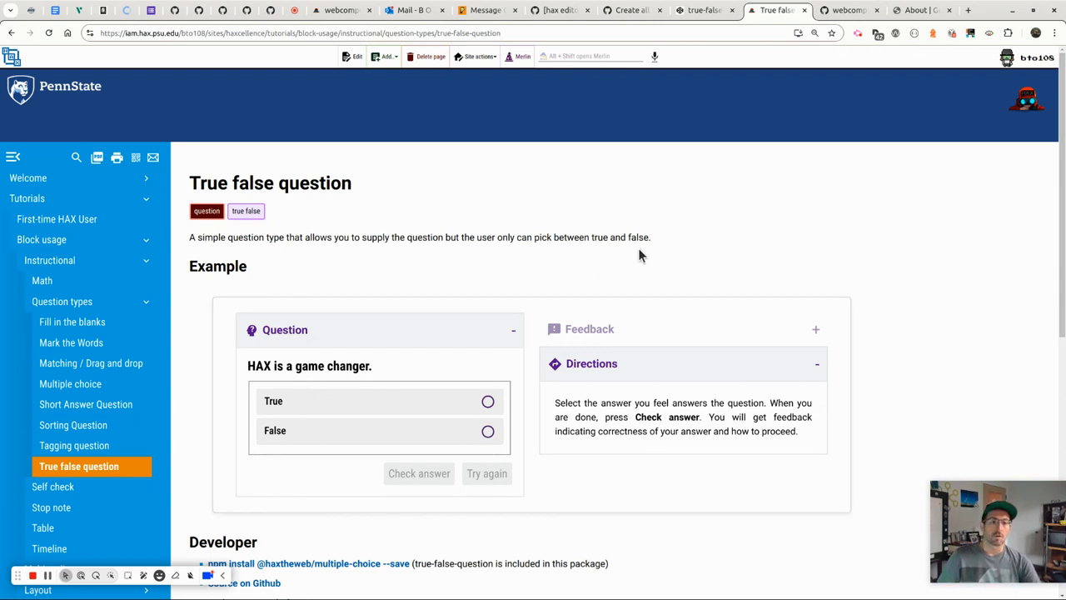
left_click(16, 178)
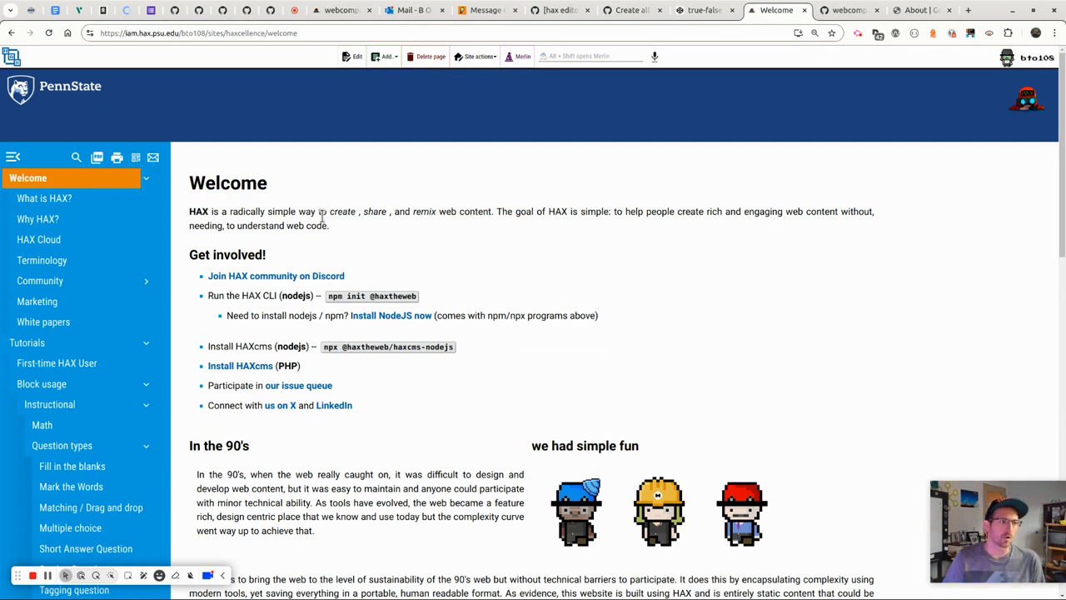
Step: Go to hax.psu.edu and look through the landing page down to its Examples section
key("ctrl+l")
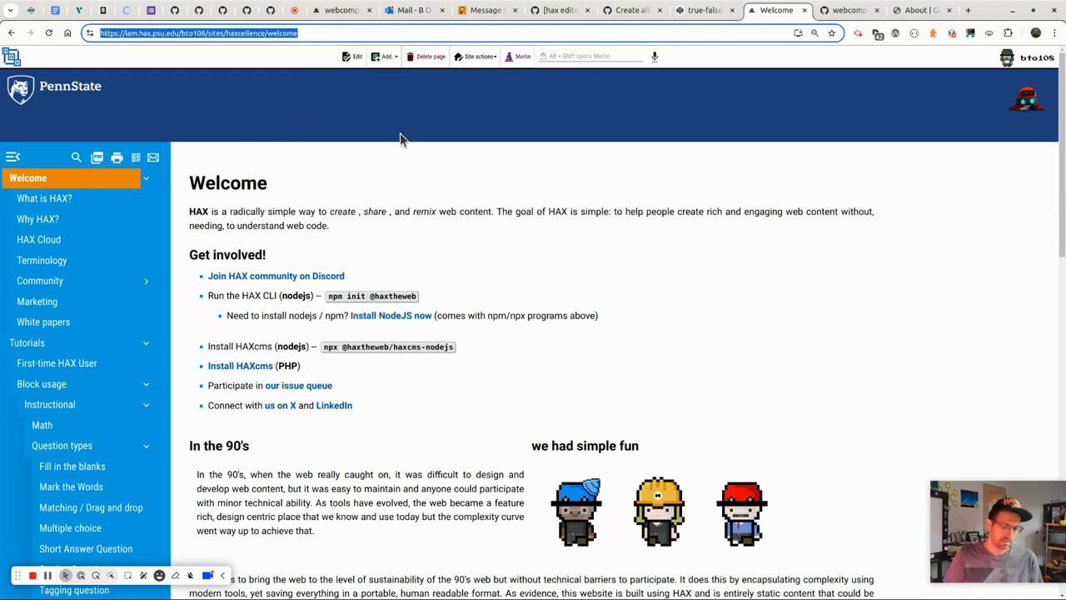
type("hax")
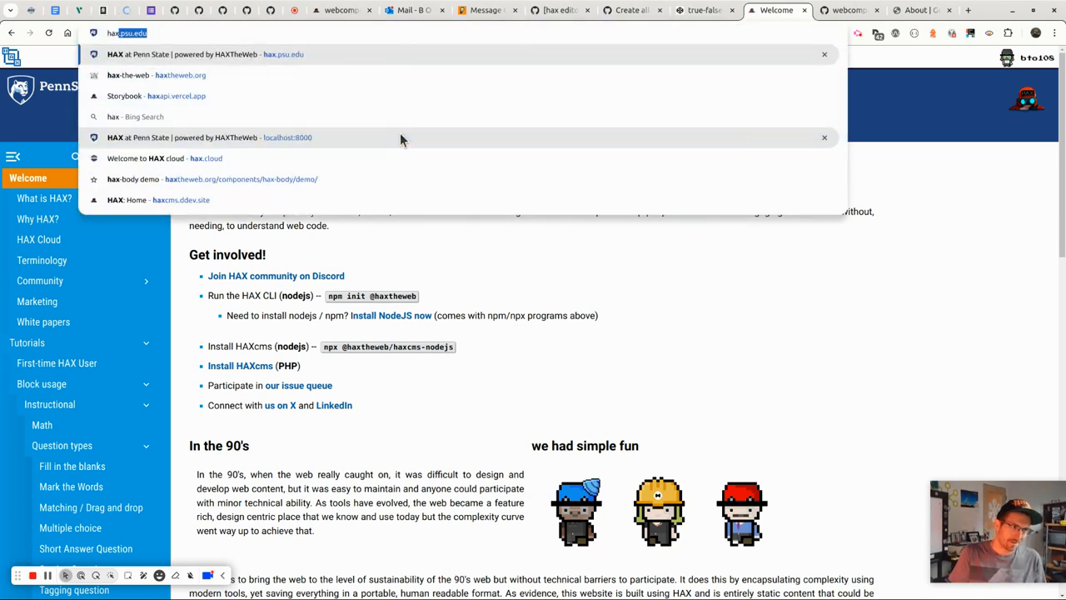
type(".psu.edu")
key("Return")
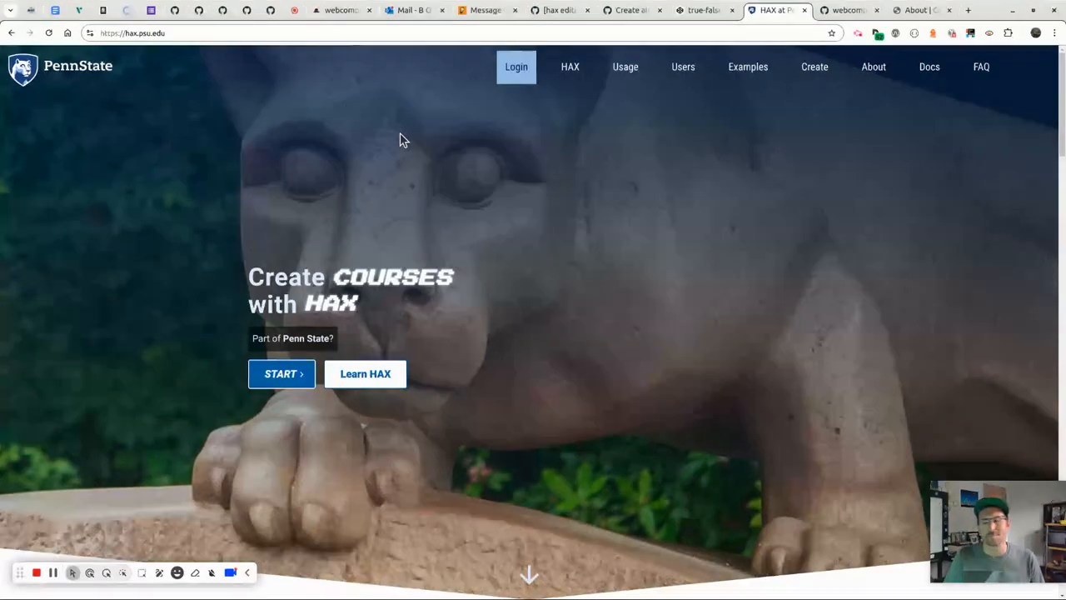
scroll(606, 269, "down", 3)
scroll(683, 250, "down", 5)
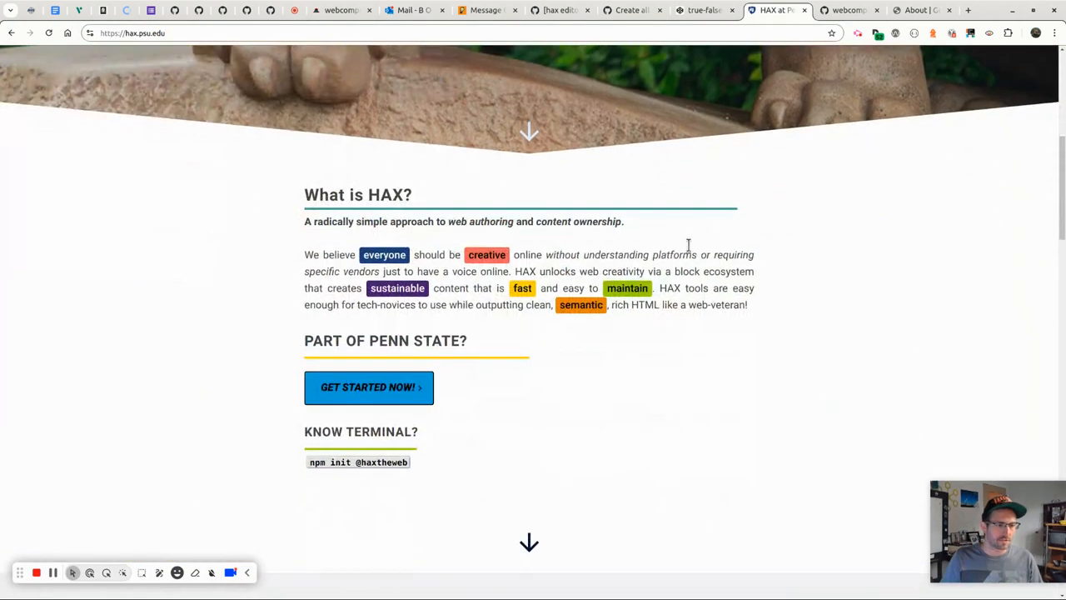
scroll(847, 258, "down", 2)
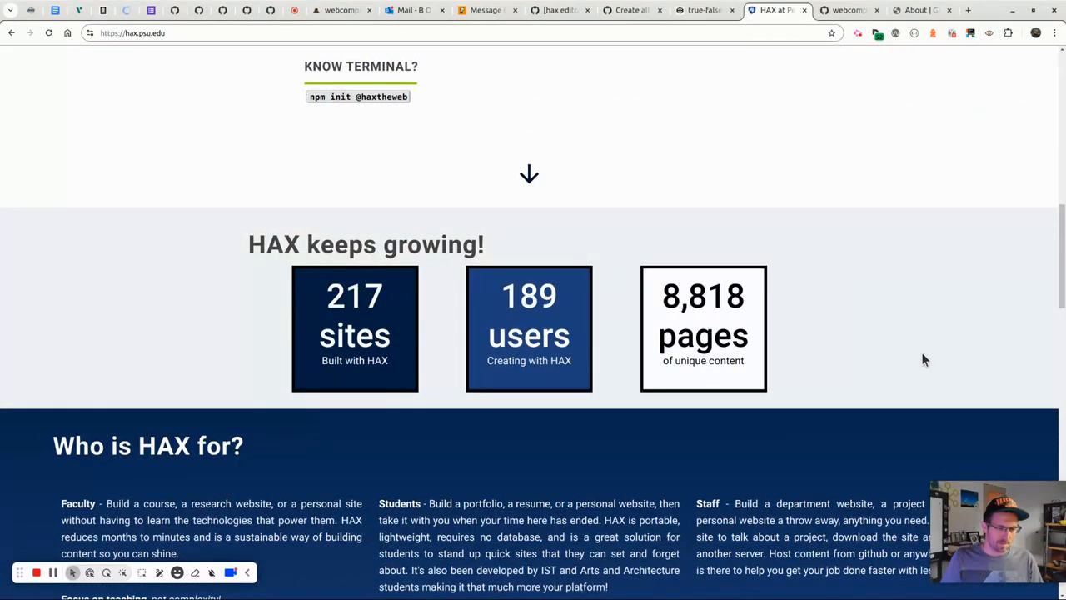
scroll(924, 357, "down", 7)
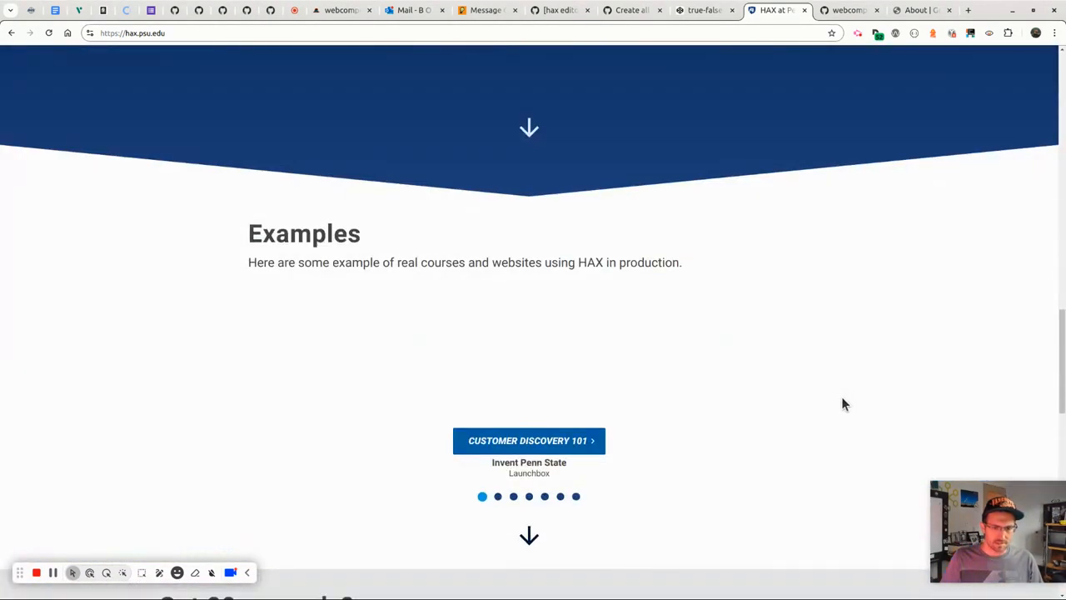